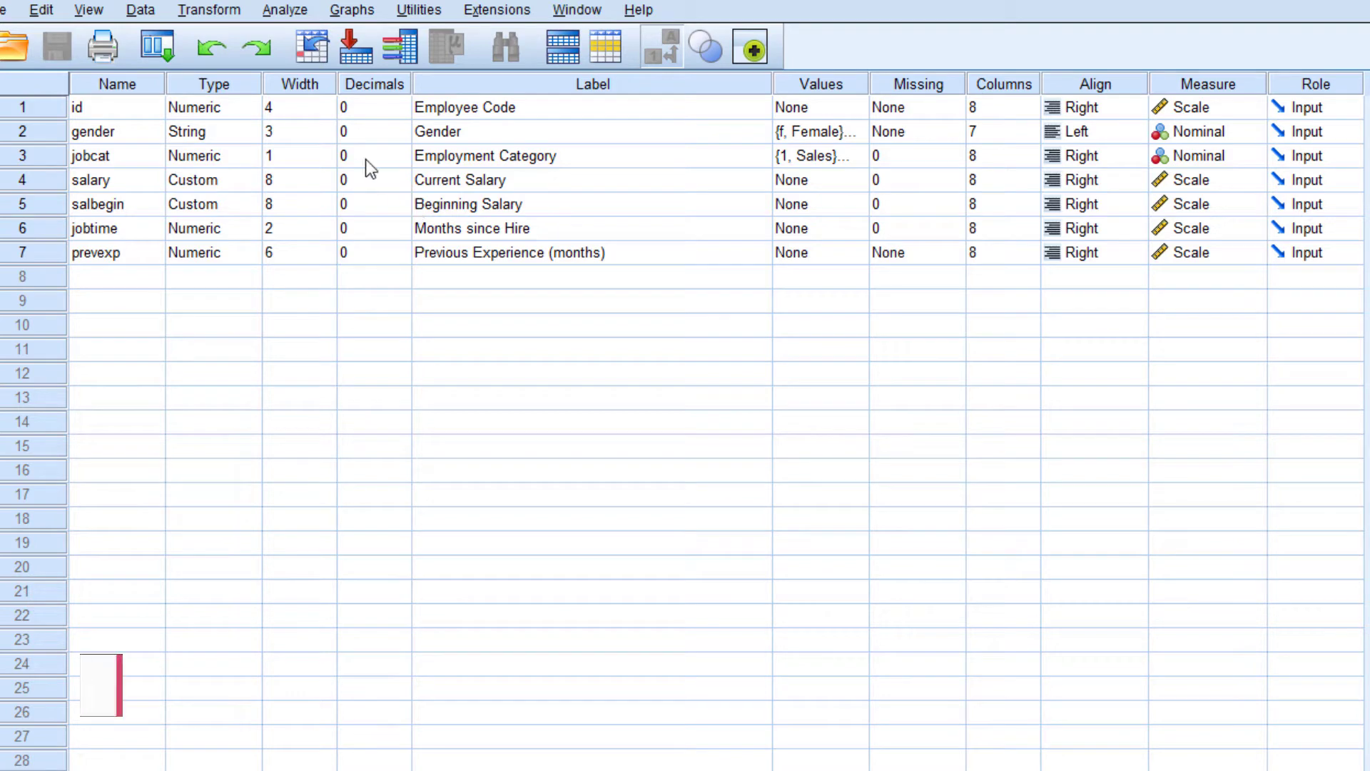
# Examine the id variable's name, label, type and available measurement levels.
pyautogui.click(151, 110)
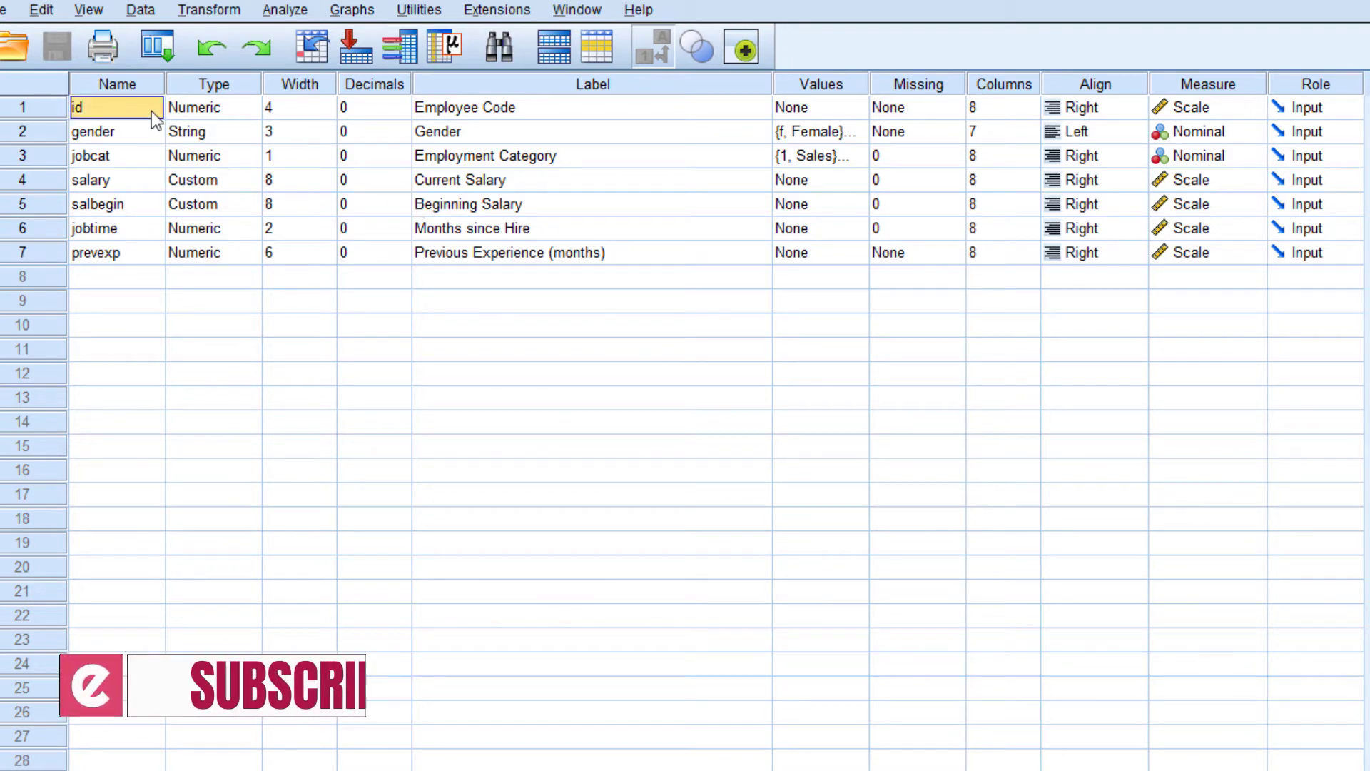
pyautogui.click(530, 112)
pyautogui.click(224, 111)
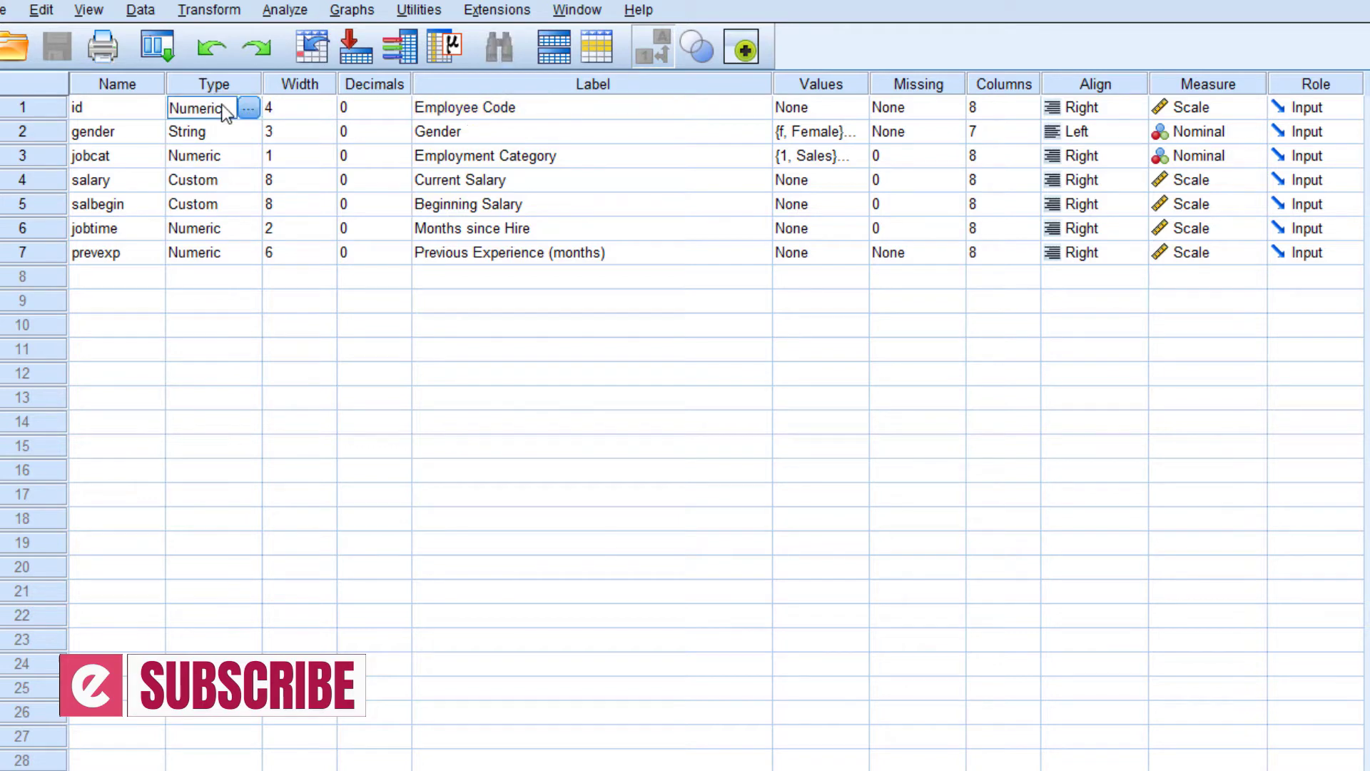
pyautogui.click(1159, 109)
pyautogui.click(1177, 109)
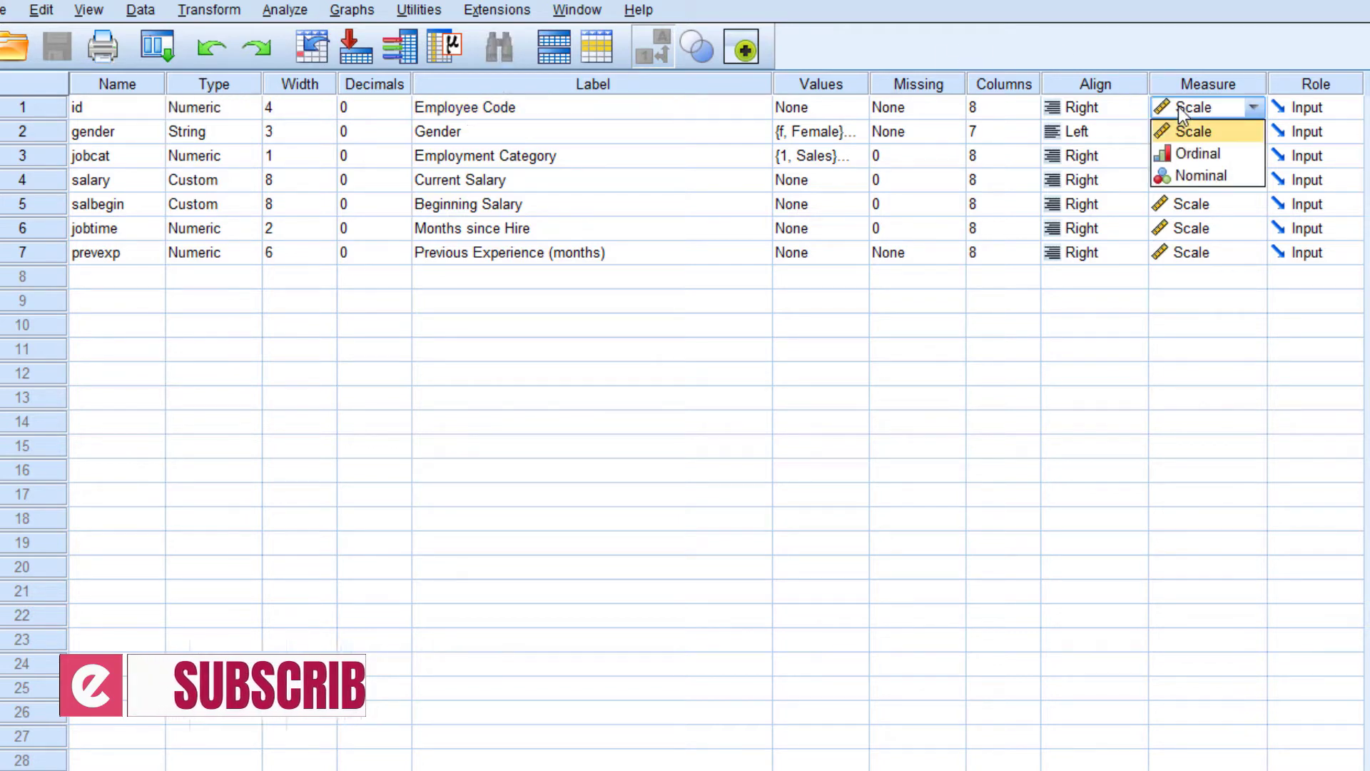
# Examine the gender variable's type and its value label definitions for f and m.
pyautogui.click(117, 135)
pyautogui.click(190, 134)
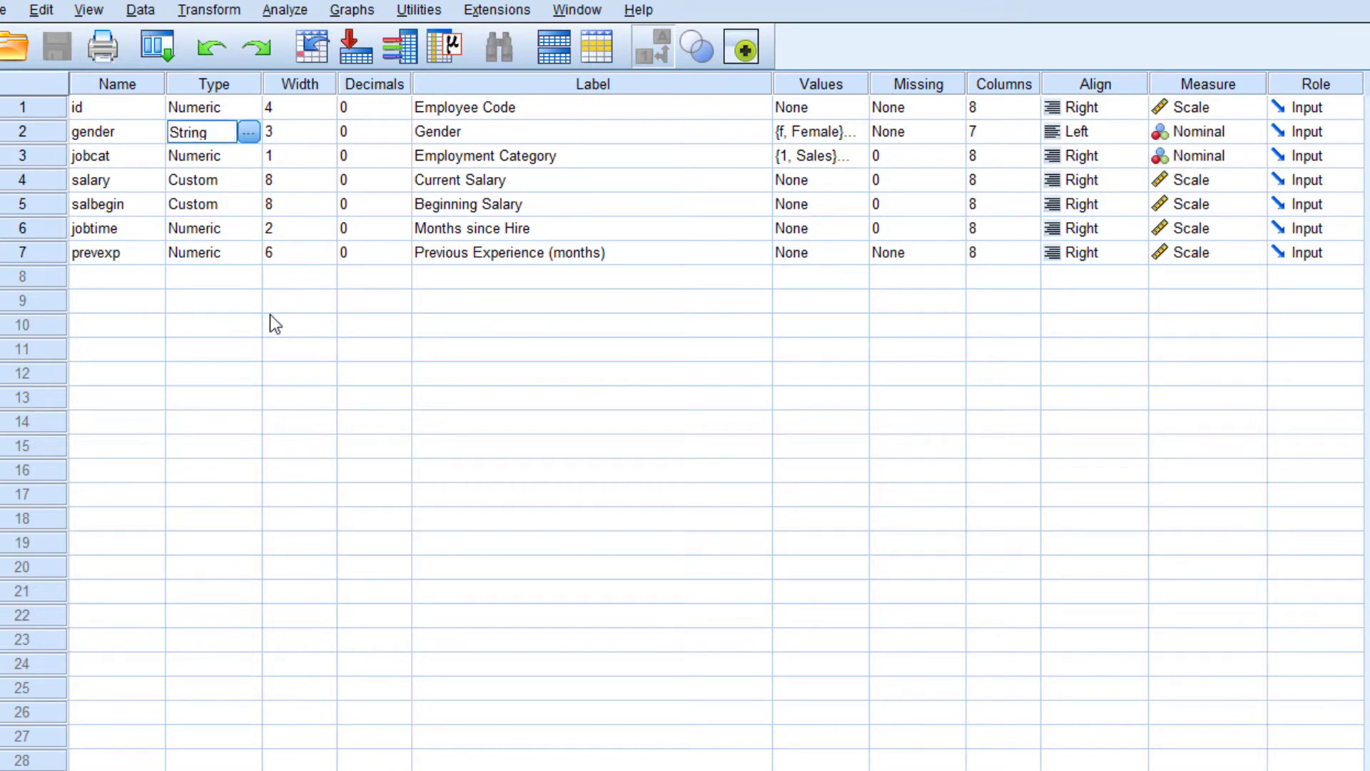
pyautogui.click(811, 132)
pyautogui.click(860, 135)
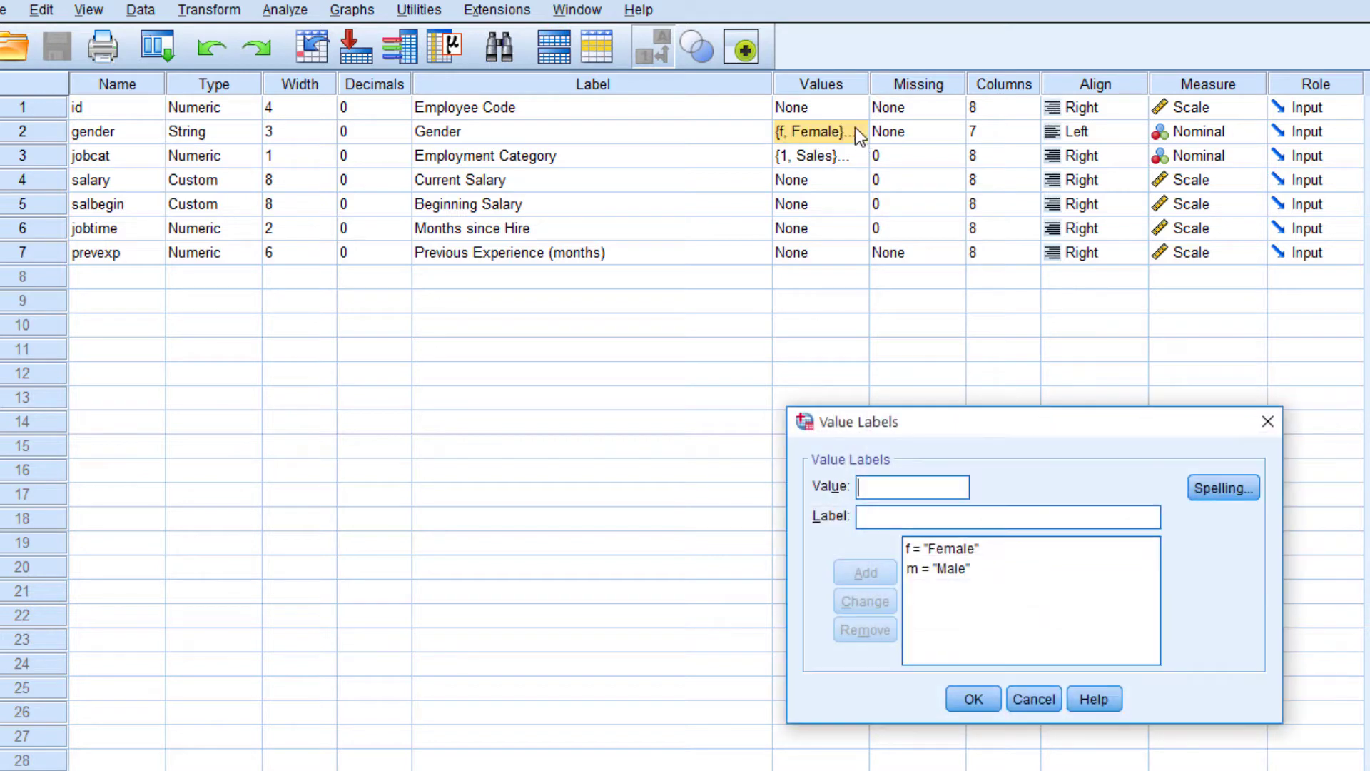
pyautogui.click(943, 549)
pyautogui.click(961, 568)
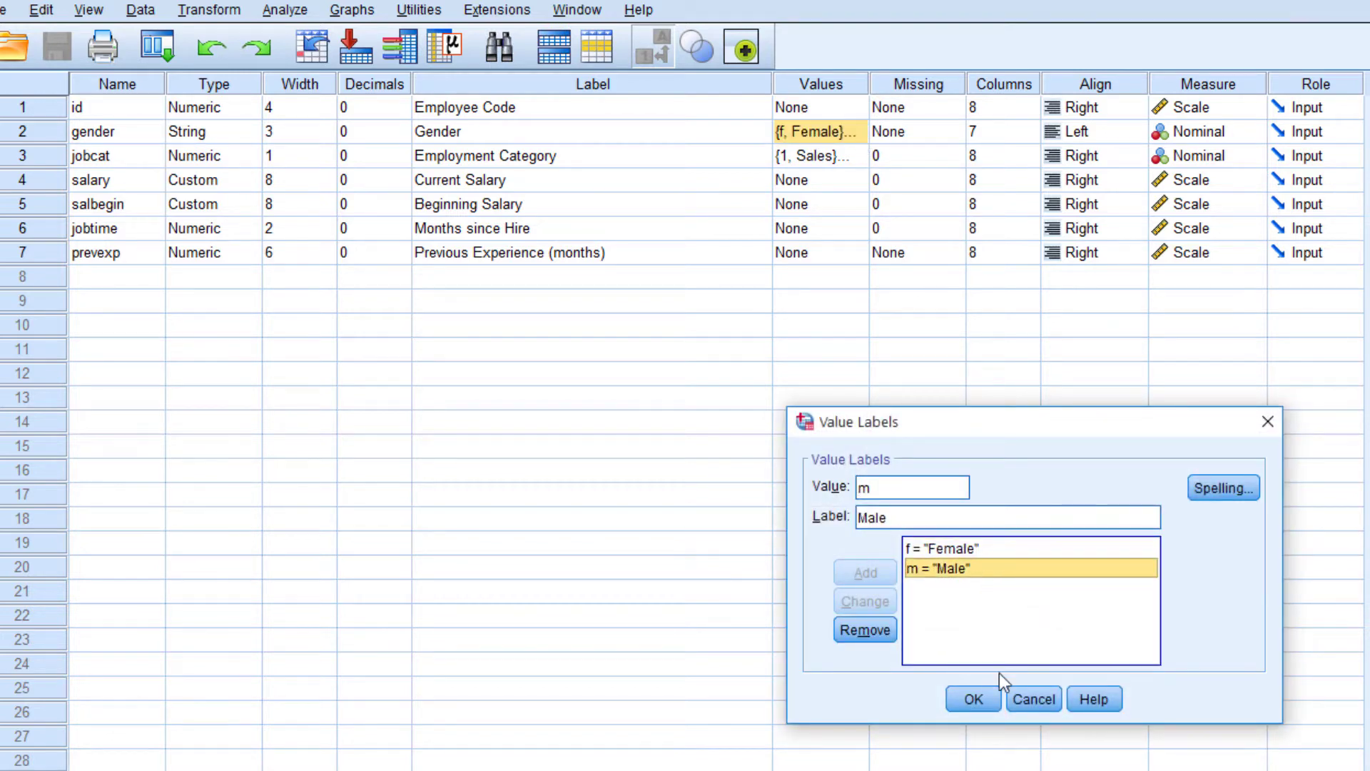
pyautogui.click(975, 699)
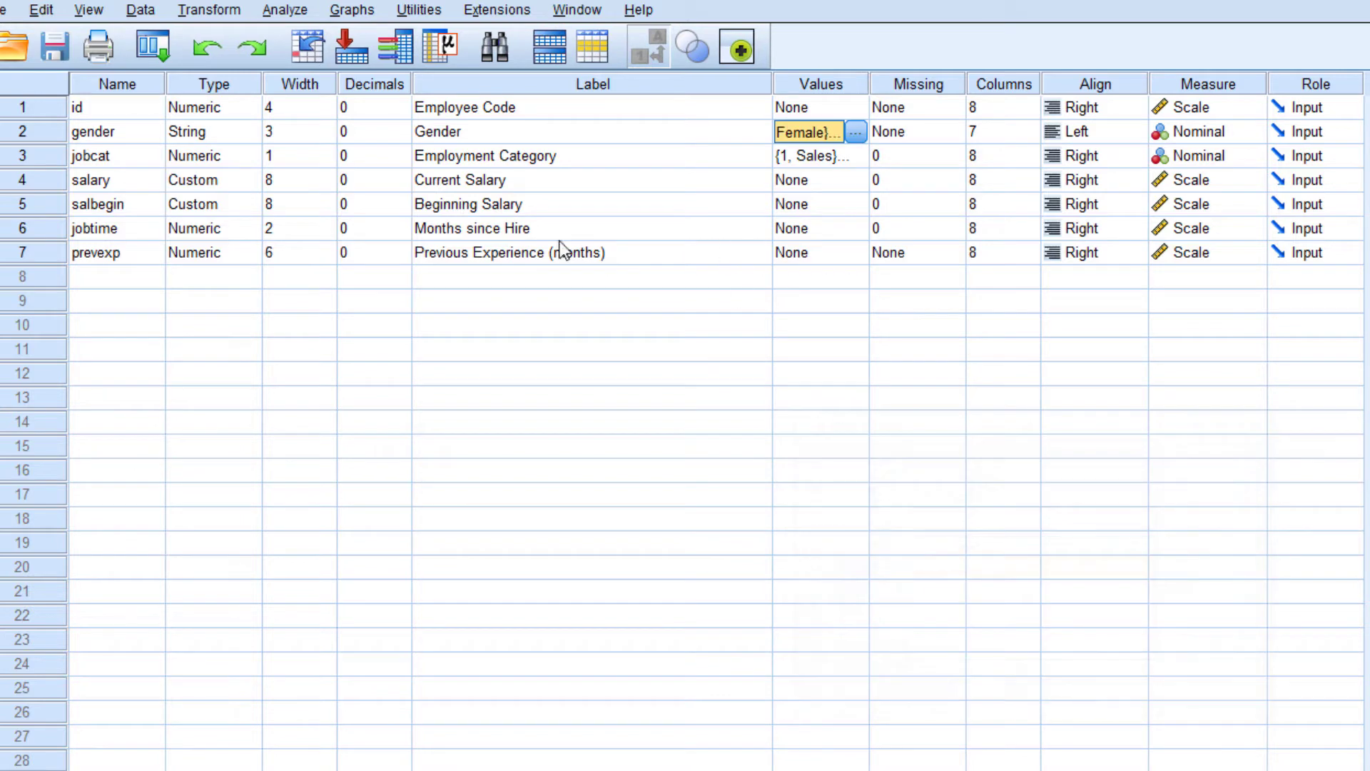
# Examine the jobcat variable's type, label and value label definitions for codes 1, 2 and 3.
pyautogui.click(112, 158)
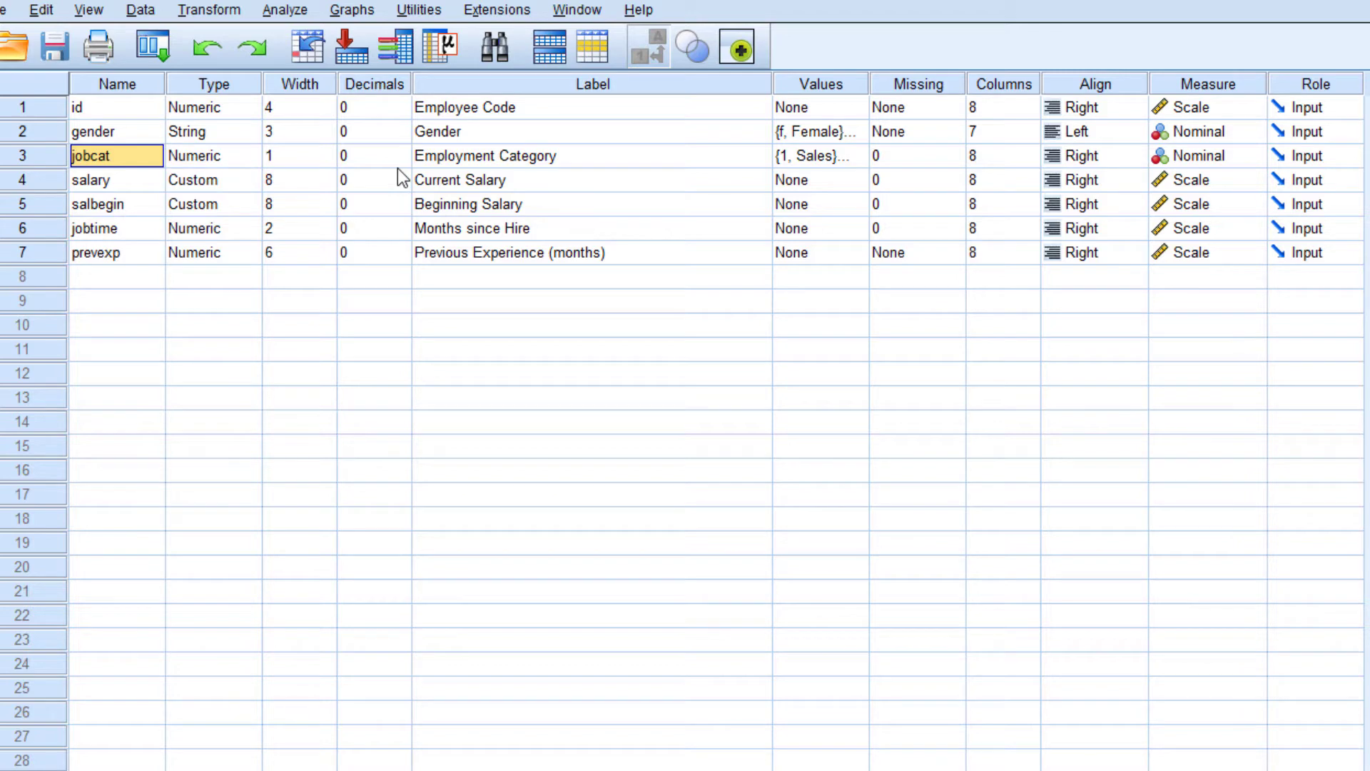
pyautogui.click(223, 157)
pyautogui.click(609, 155)
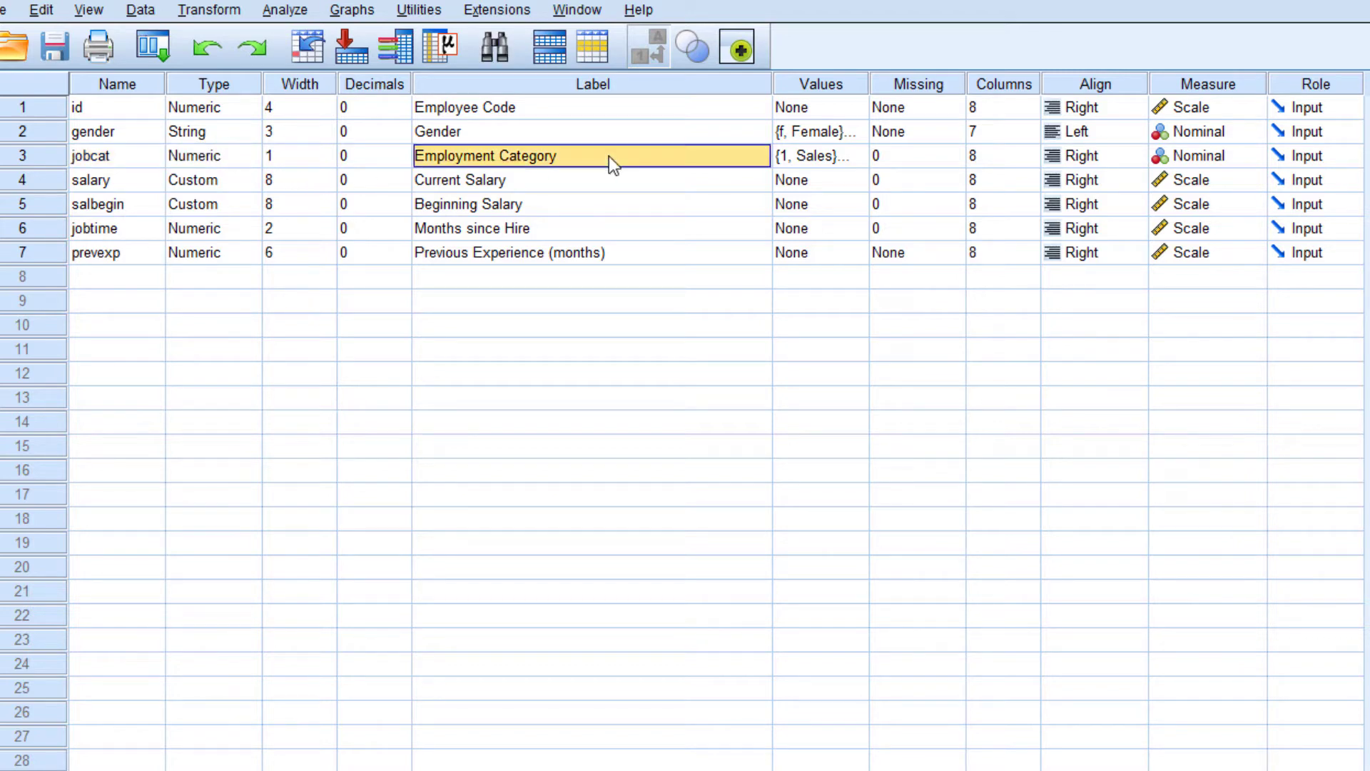
pyautogui.click(814, 155)
pyautogui.click(859, 155)
pyautogui.click(940, 549)
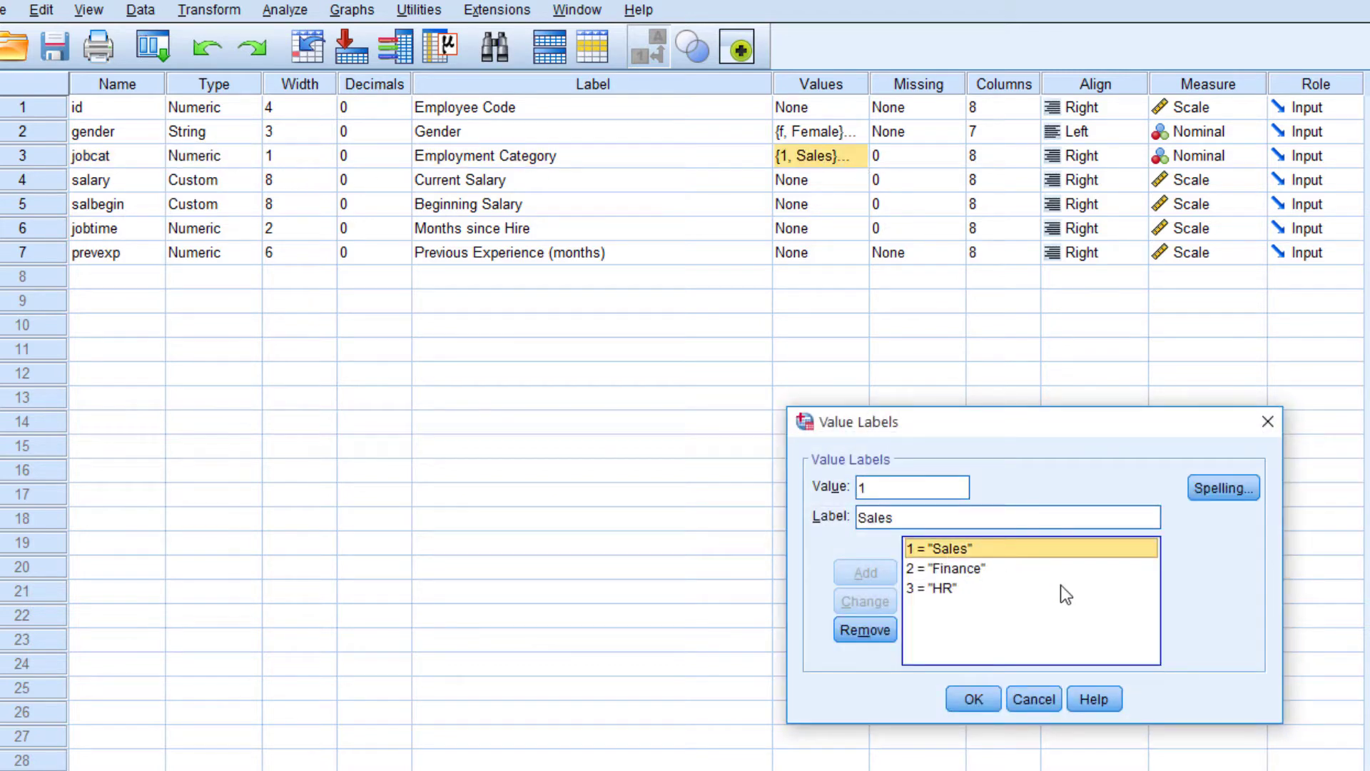
pyautogui.click(982, 568)
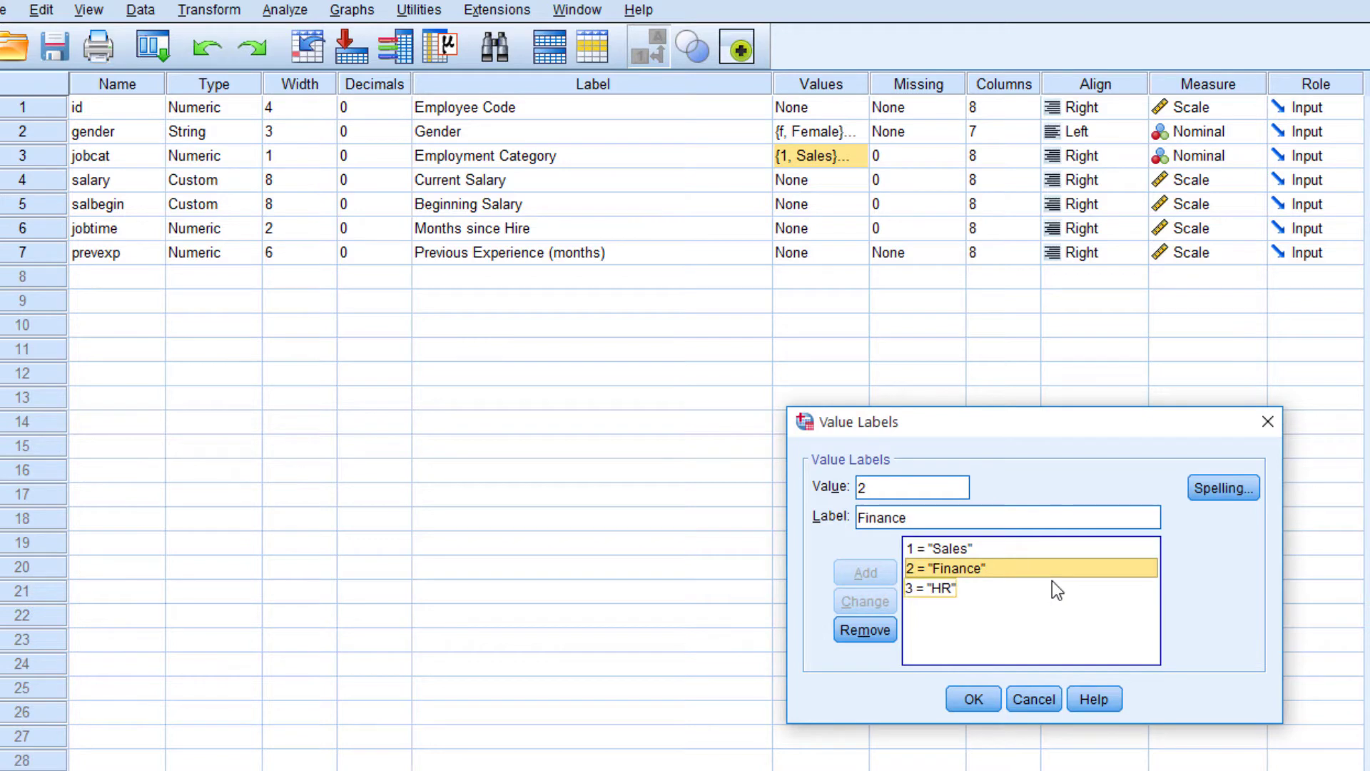
pyautogui.click(921, 588)
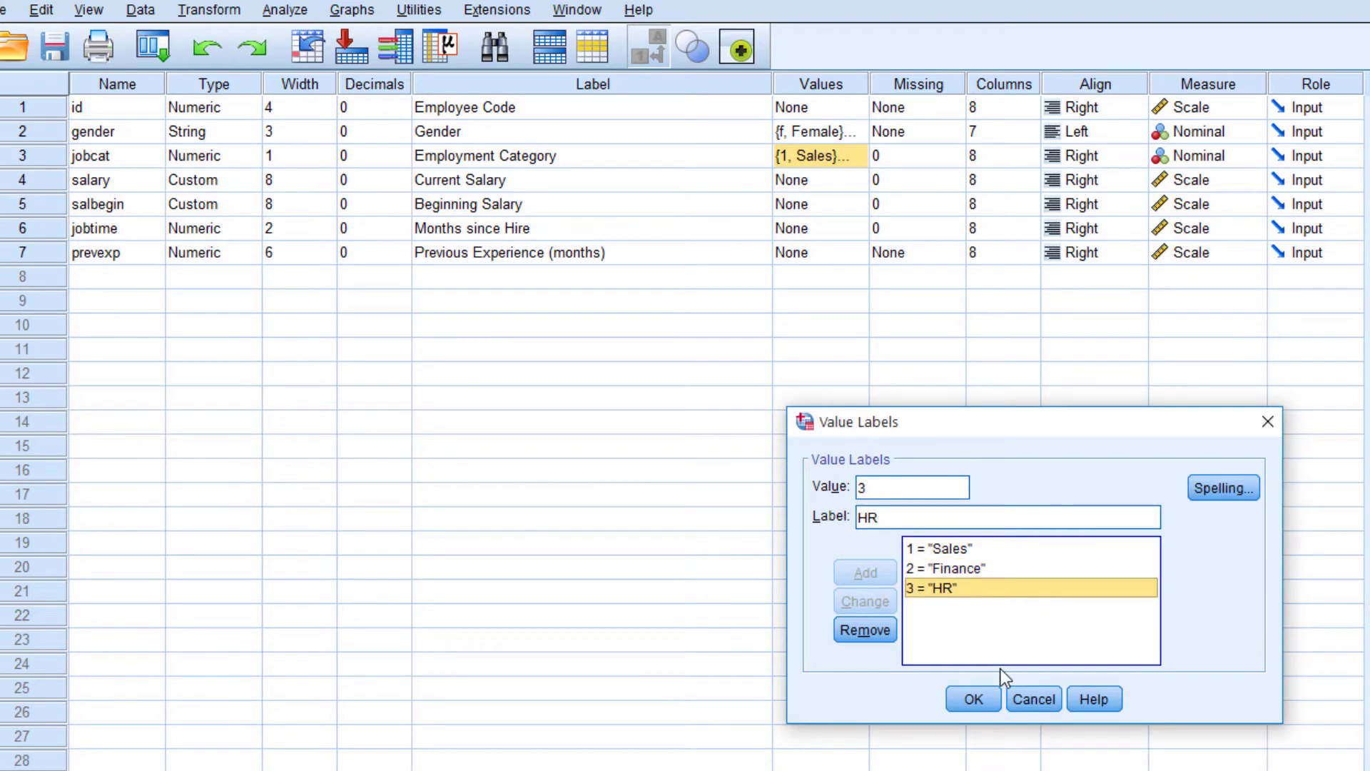
pyautogui.click(981, 697)
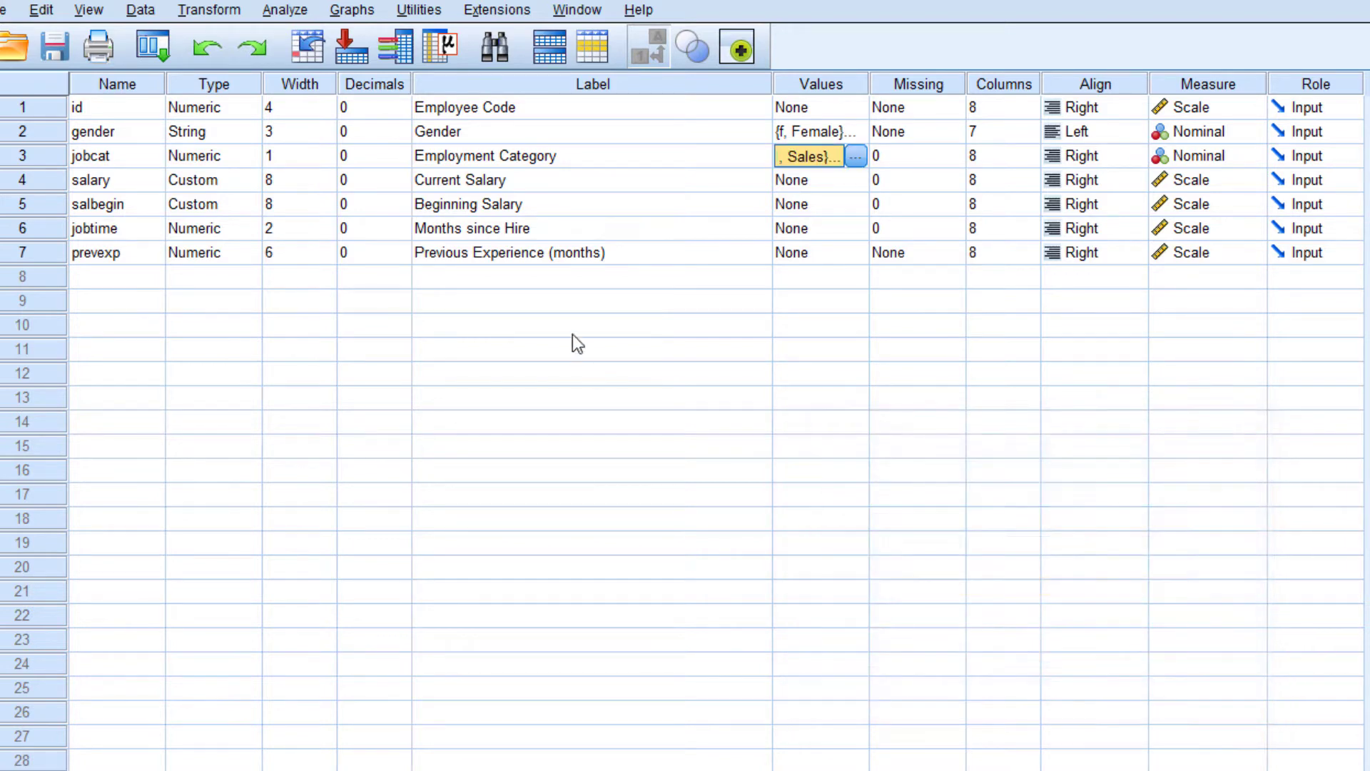
# Check the variable type settings of the gender variable without changing them.
pyautogui.click(117, 138)
pyautogui.click(214, 133)
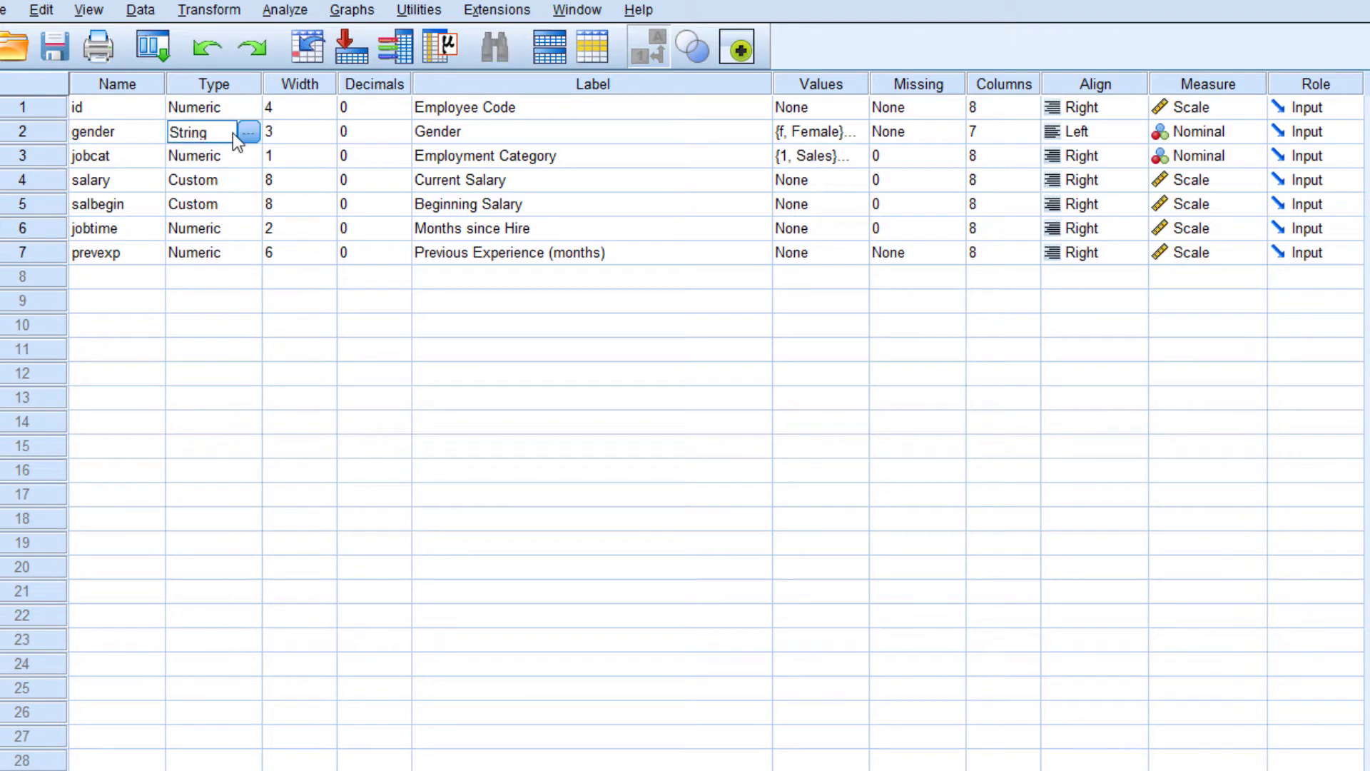
pyautogui.click(249, 134)
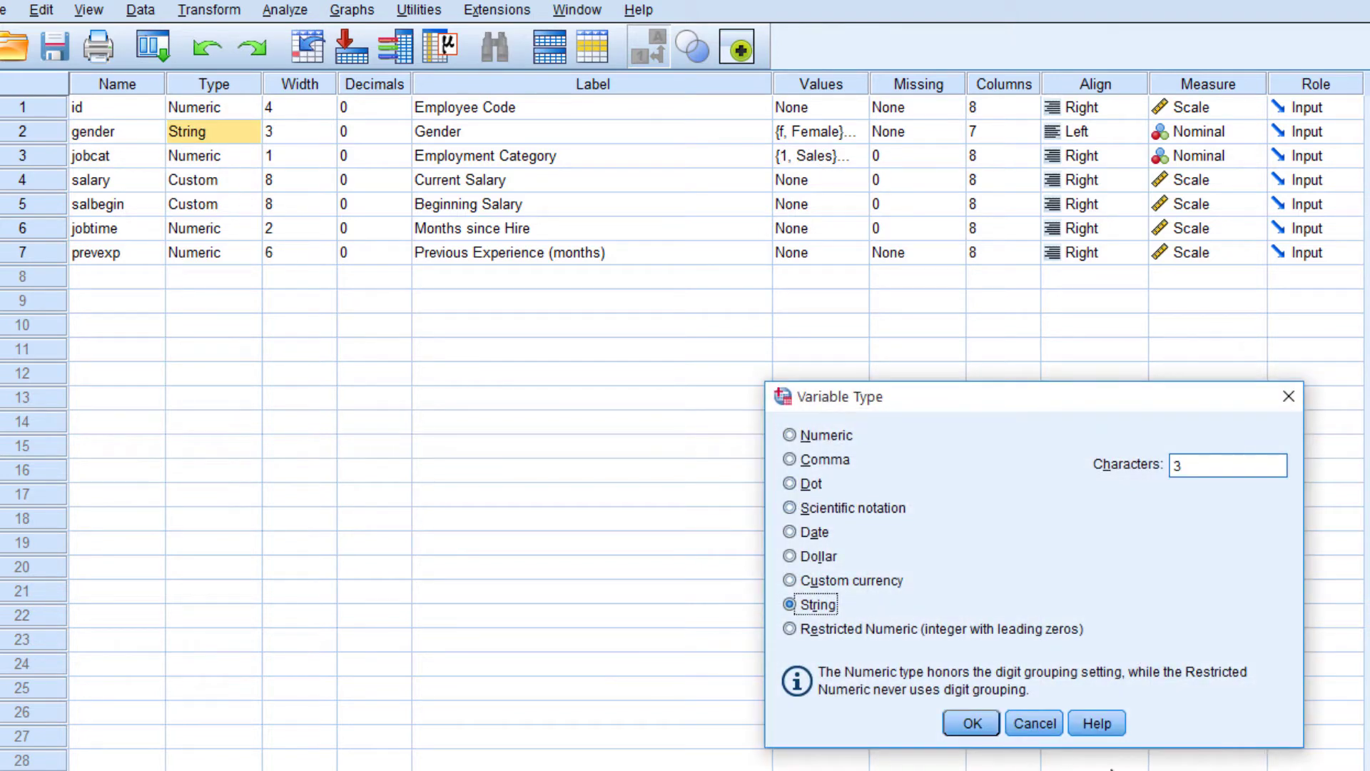
pyautogui.click(1034, 722)
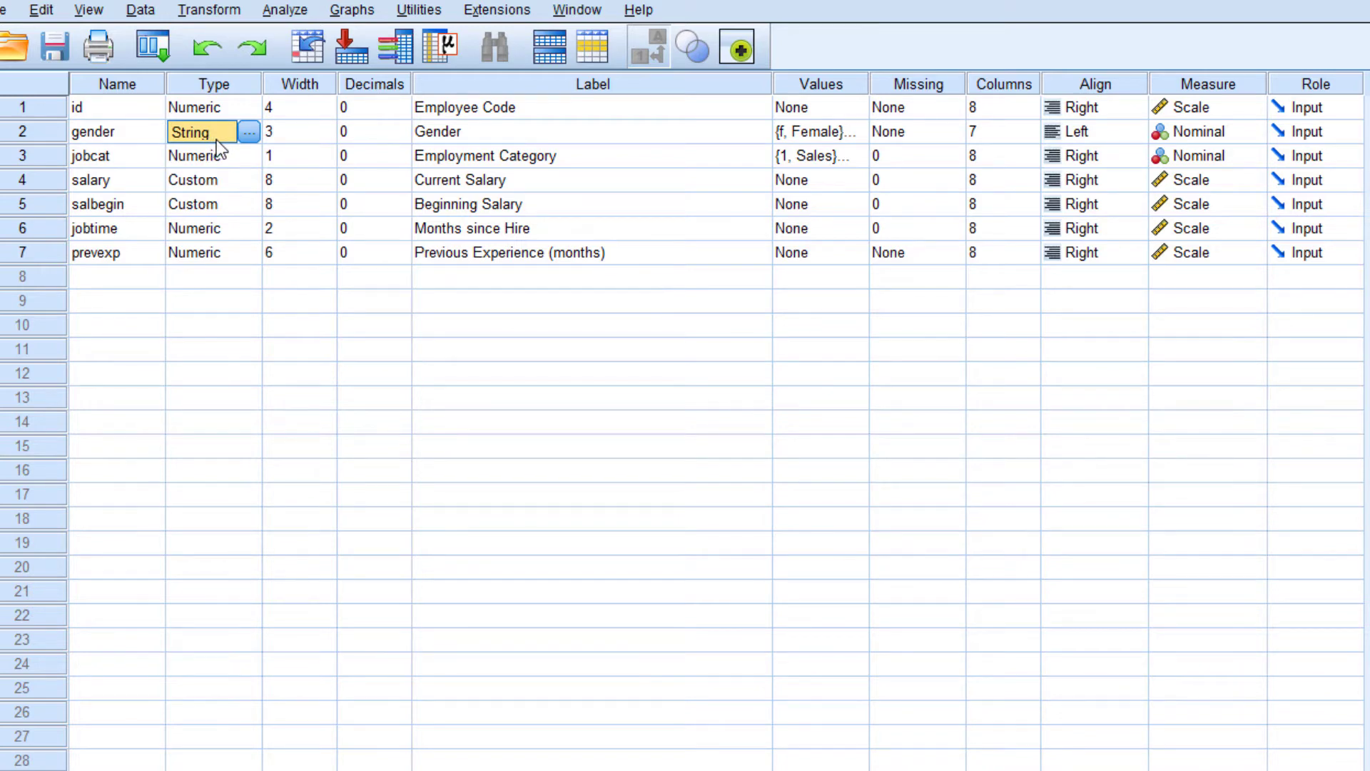
# Examine the salary variable's type settings, value labels and available measurement levels.
pyautogui.click(139, 181)
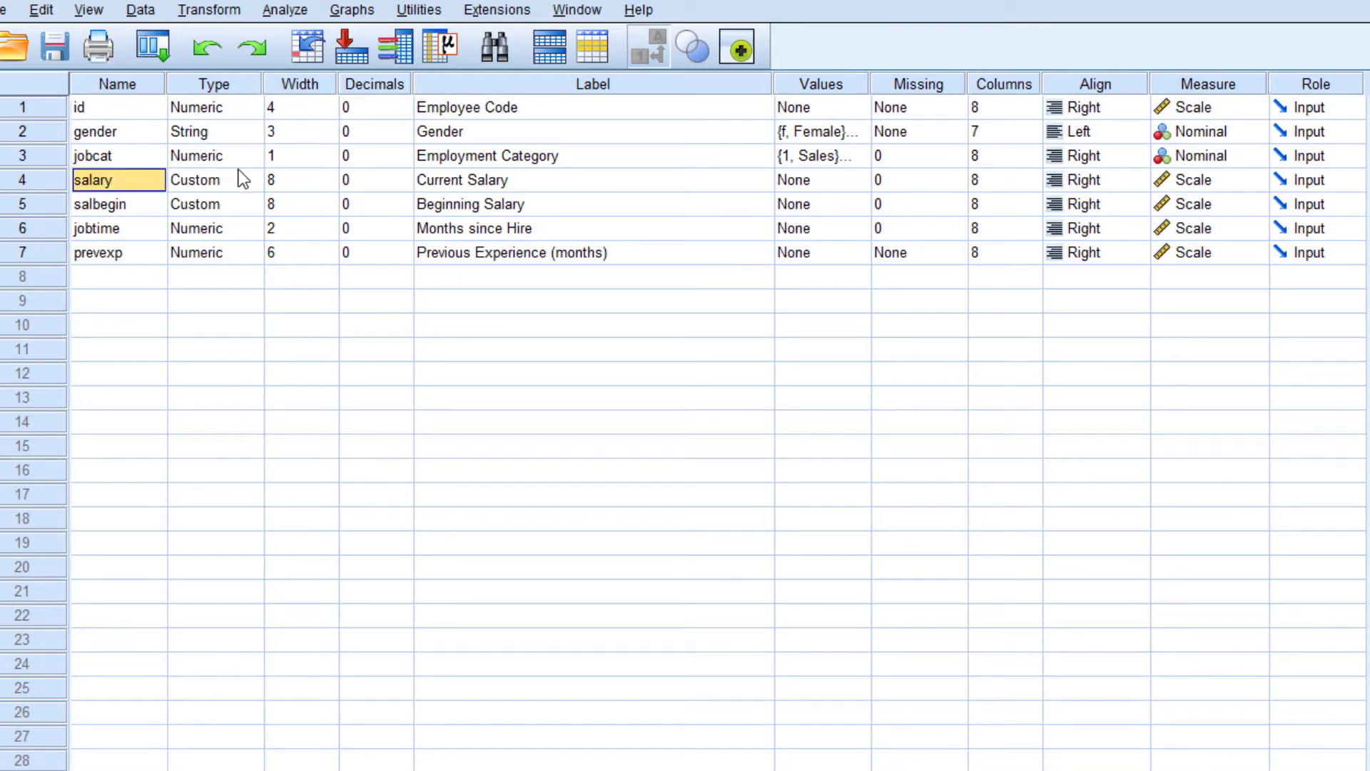
pyautogui.click(204, 186)
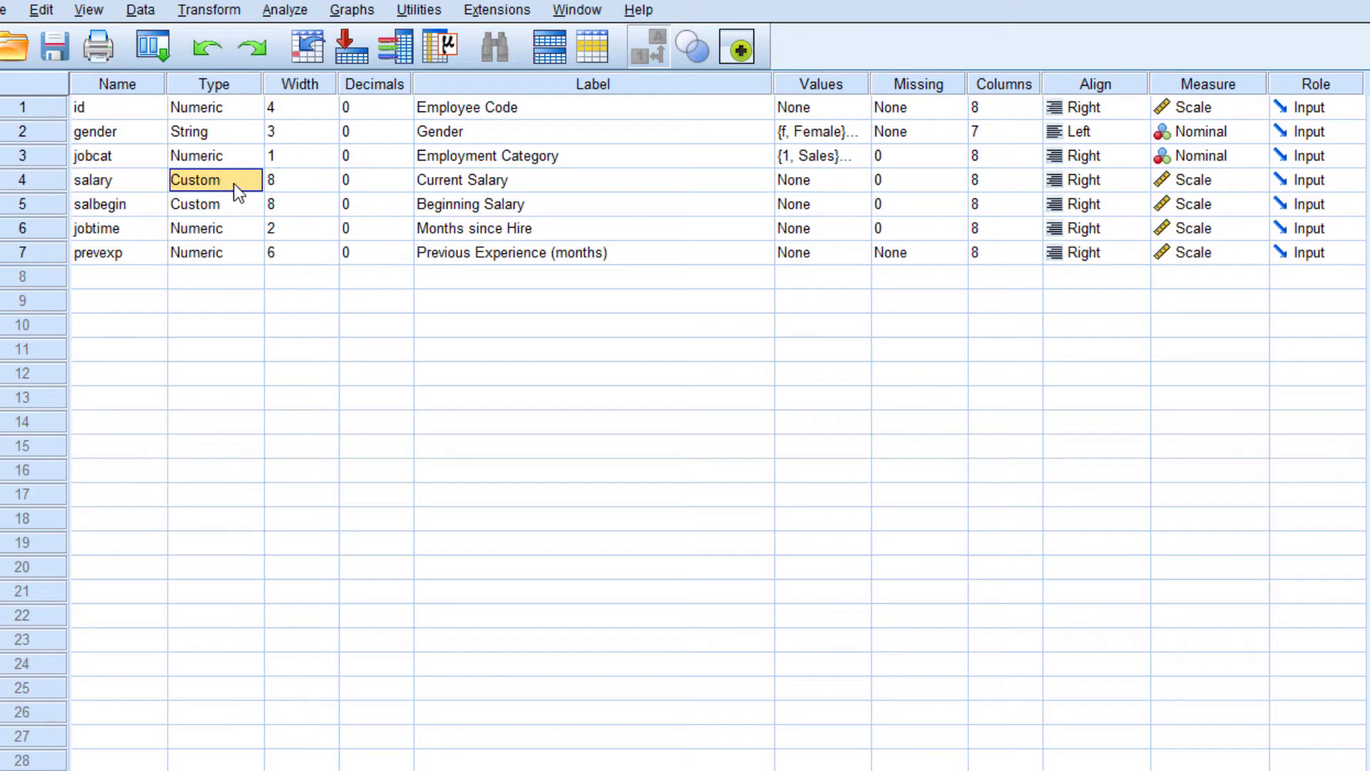
pyautogui.click(235, 187)
pyautogui.click(252, 185)
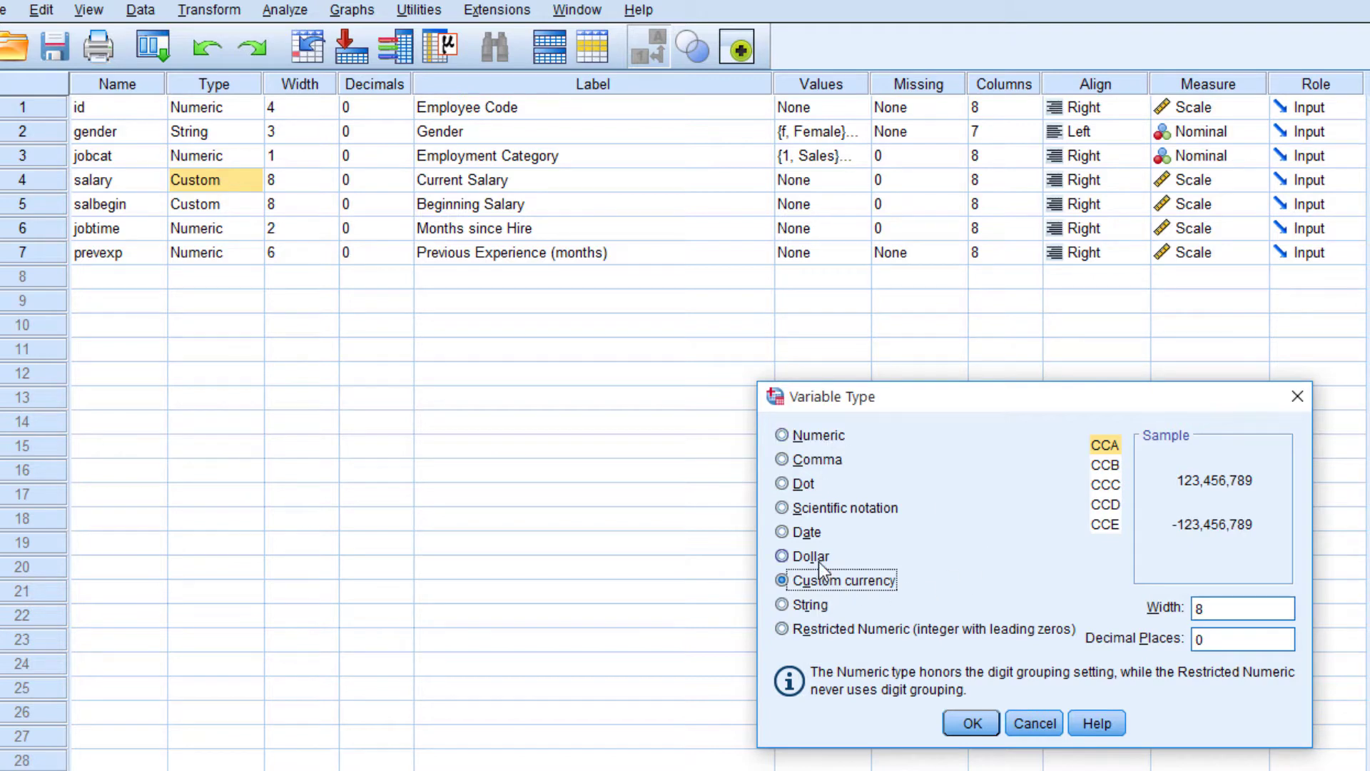
pyautogui.click(968, 724)
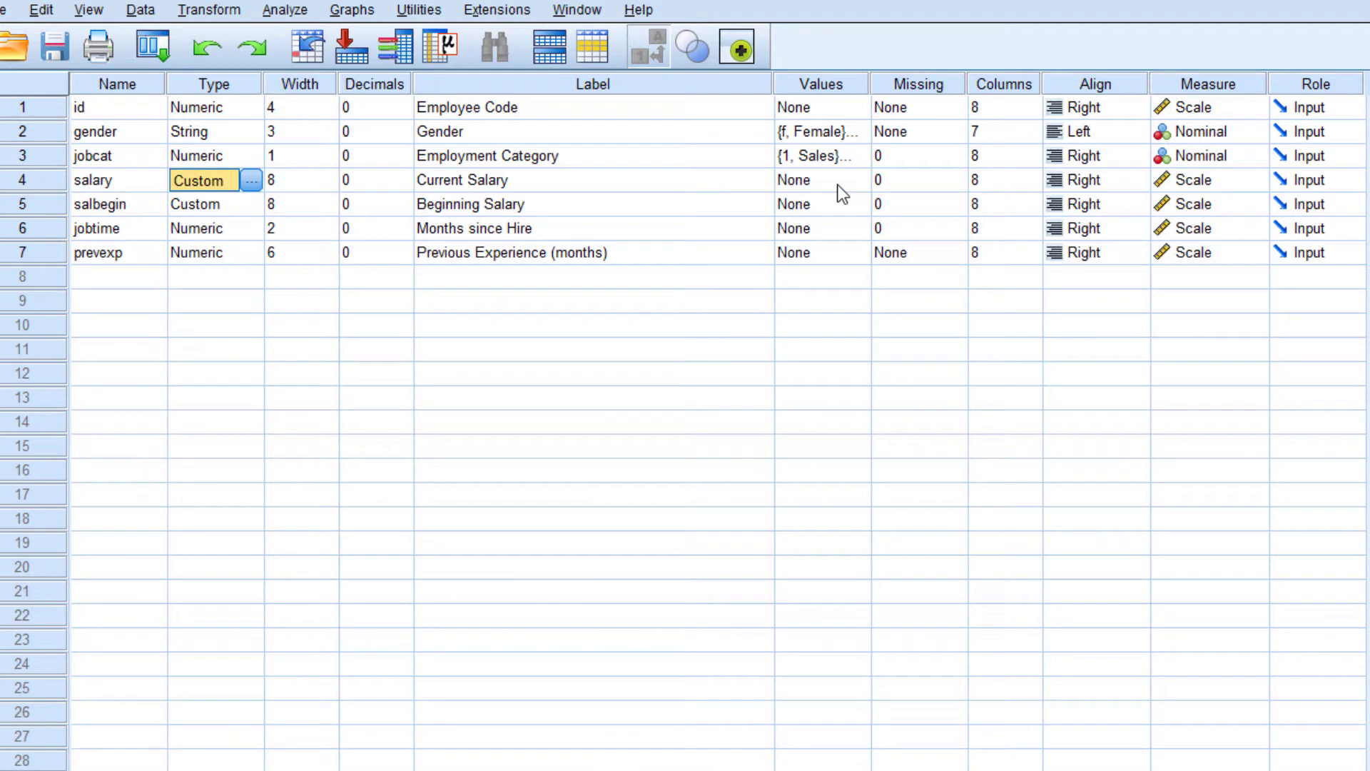
pyautogui.click(839, 185)
pyautogui.click(1218, 178)
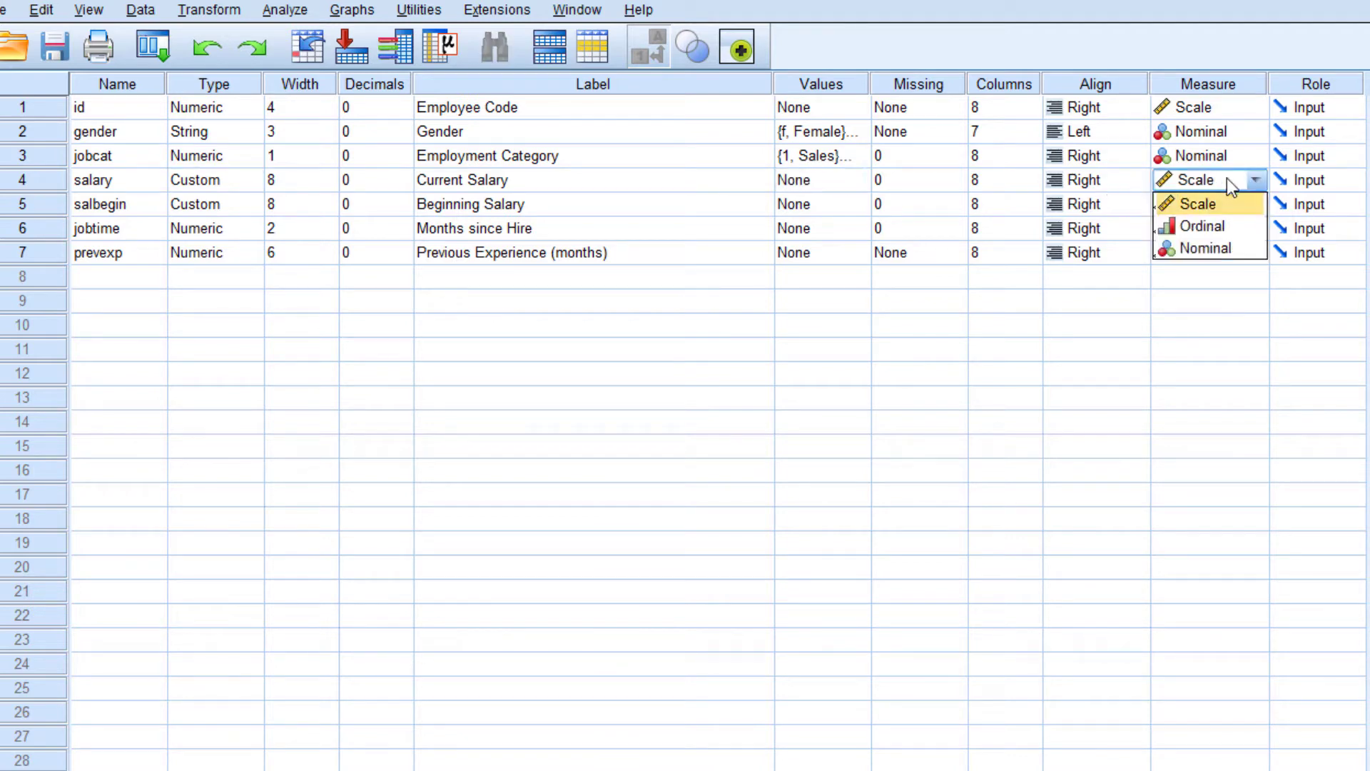
# Set the jobcat variable's measurement level to Nominal.
pyautogui.click(135, 158)
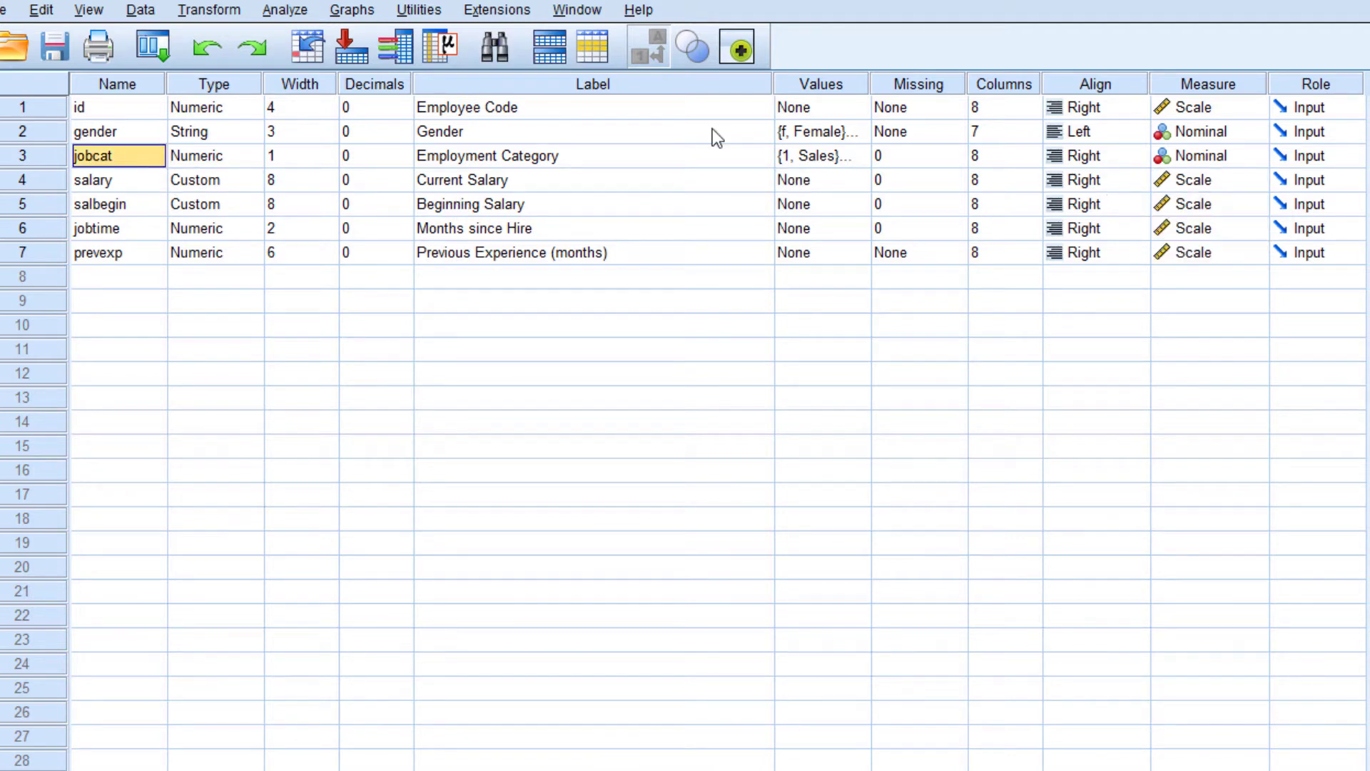
pyautogui.click(1243, 160)
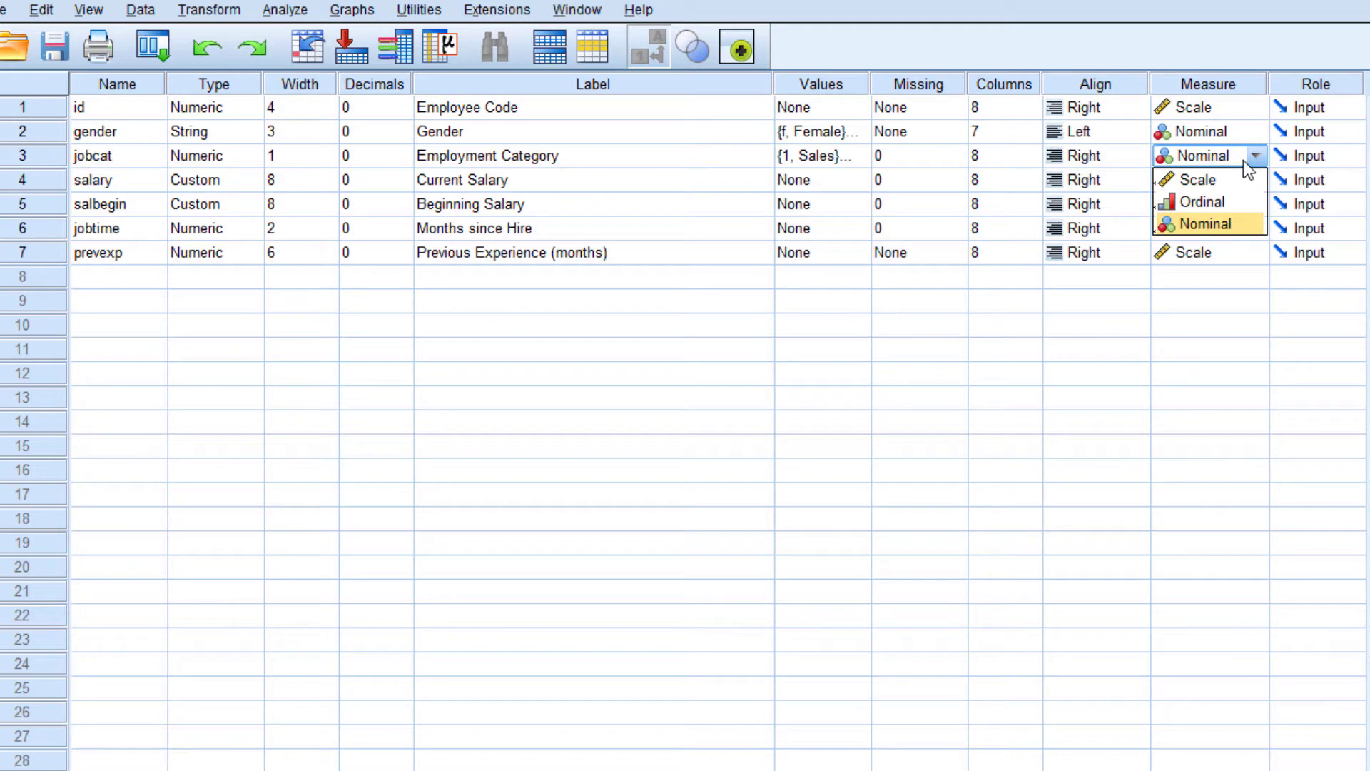
pyautogui.click(1233, 227)
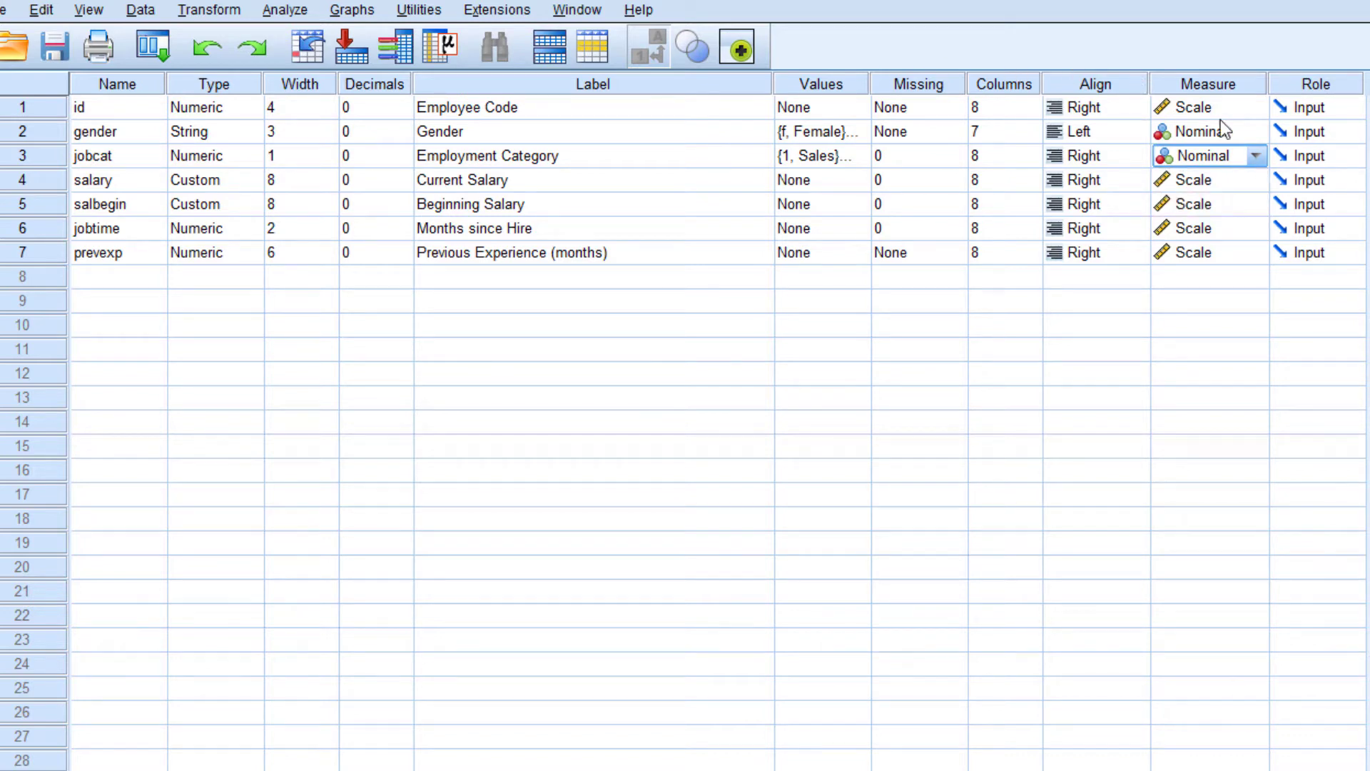
# Examine the salbegin variable's label, measurement level and value labels.
pyautogui.click(109, 207)
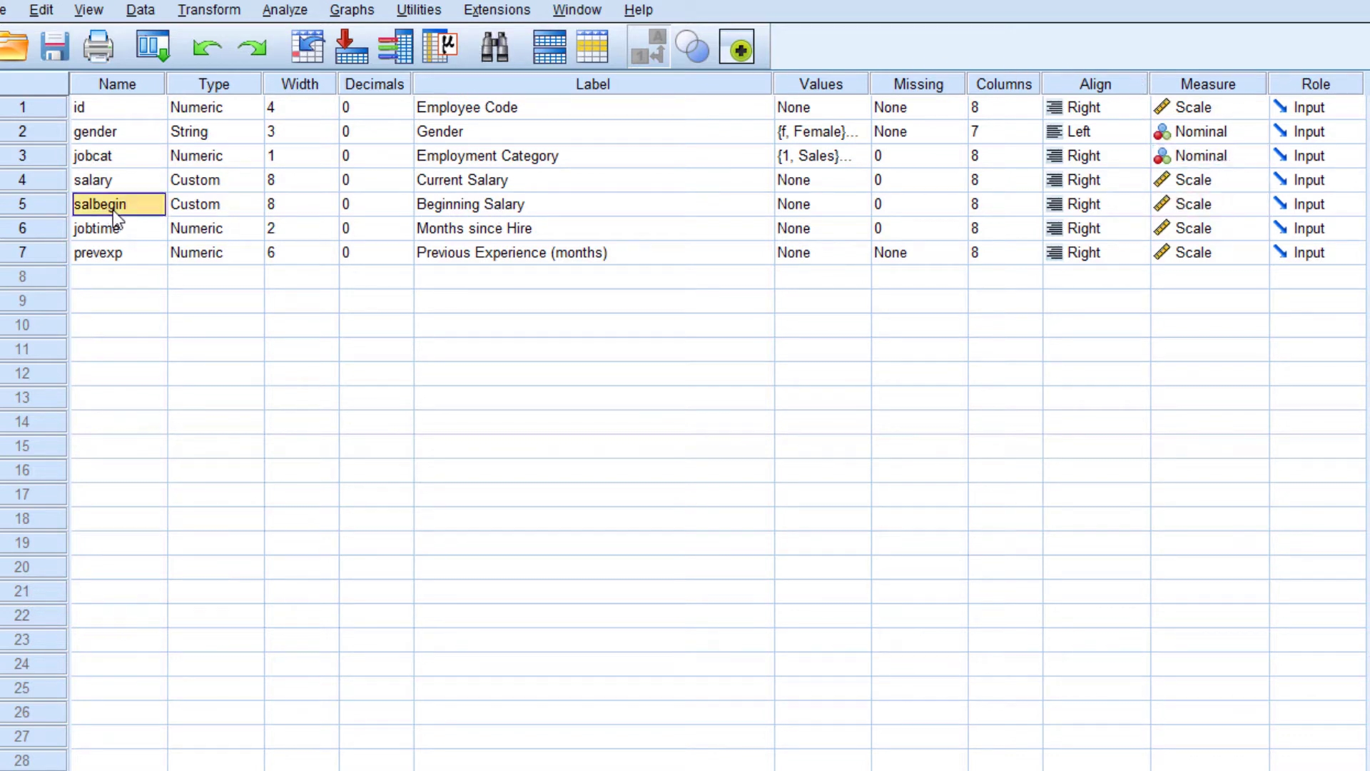
pyautogui.click(575, 210)
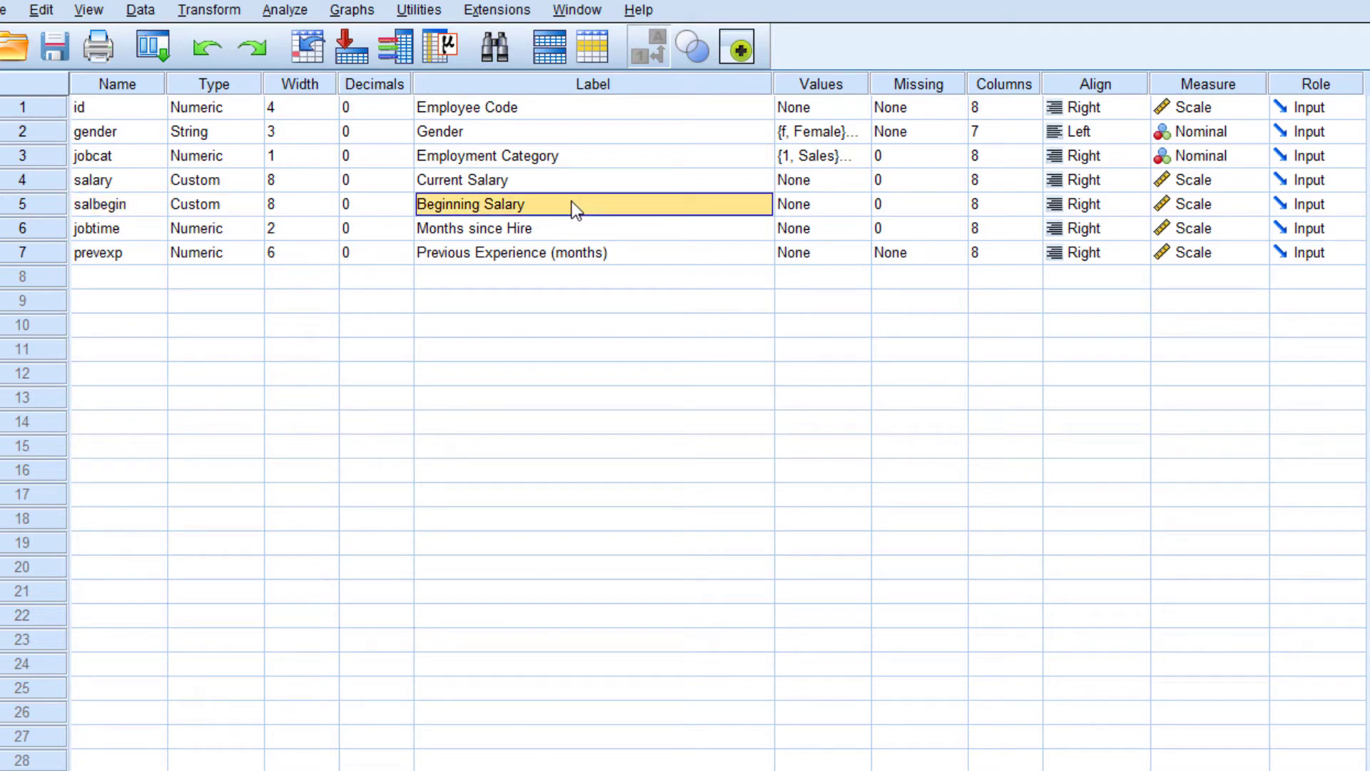
pyautogui.click(1208, 202)
pyautogui.click(815, 208)
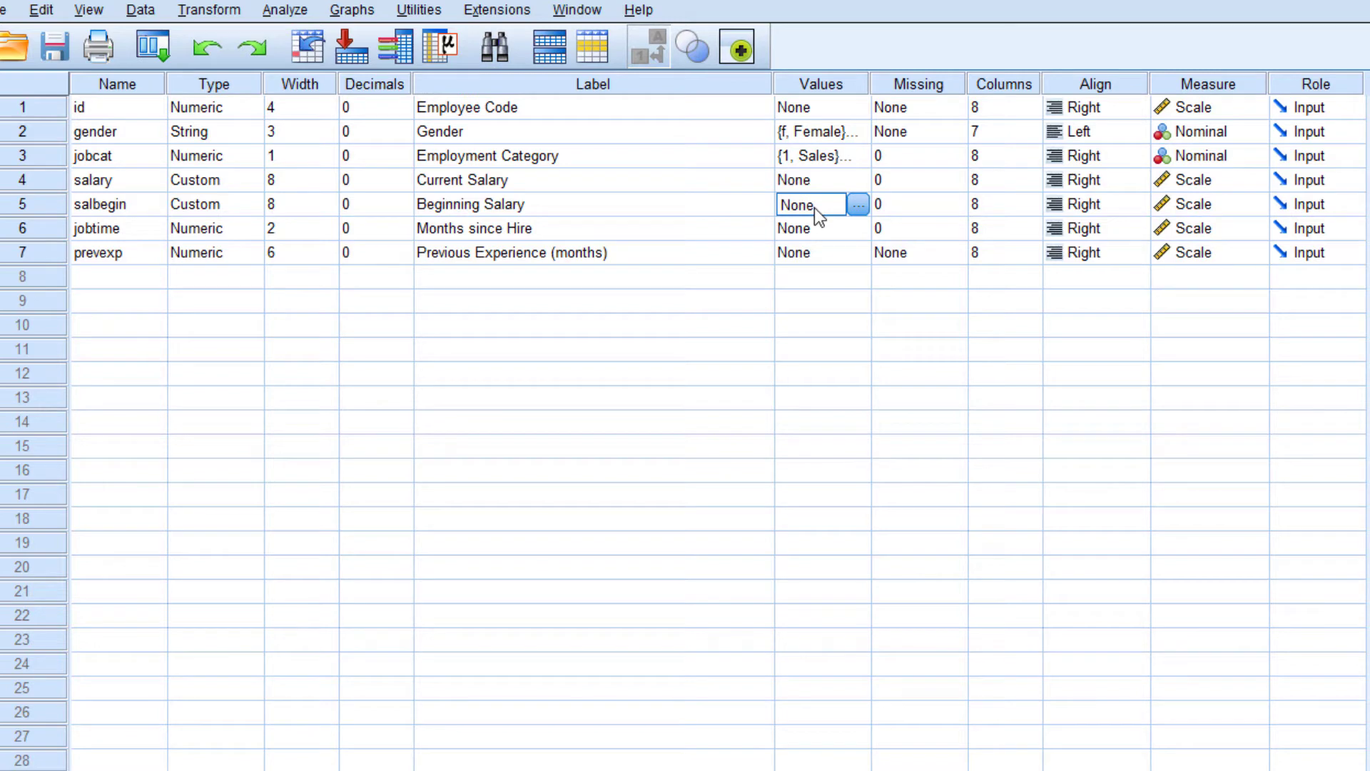
# Examine the jobtime variable's label and measurement level, and the prevexp variable's name and label.
pyautogui.click(137, 238)
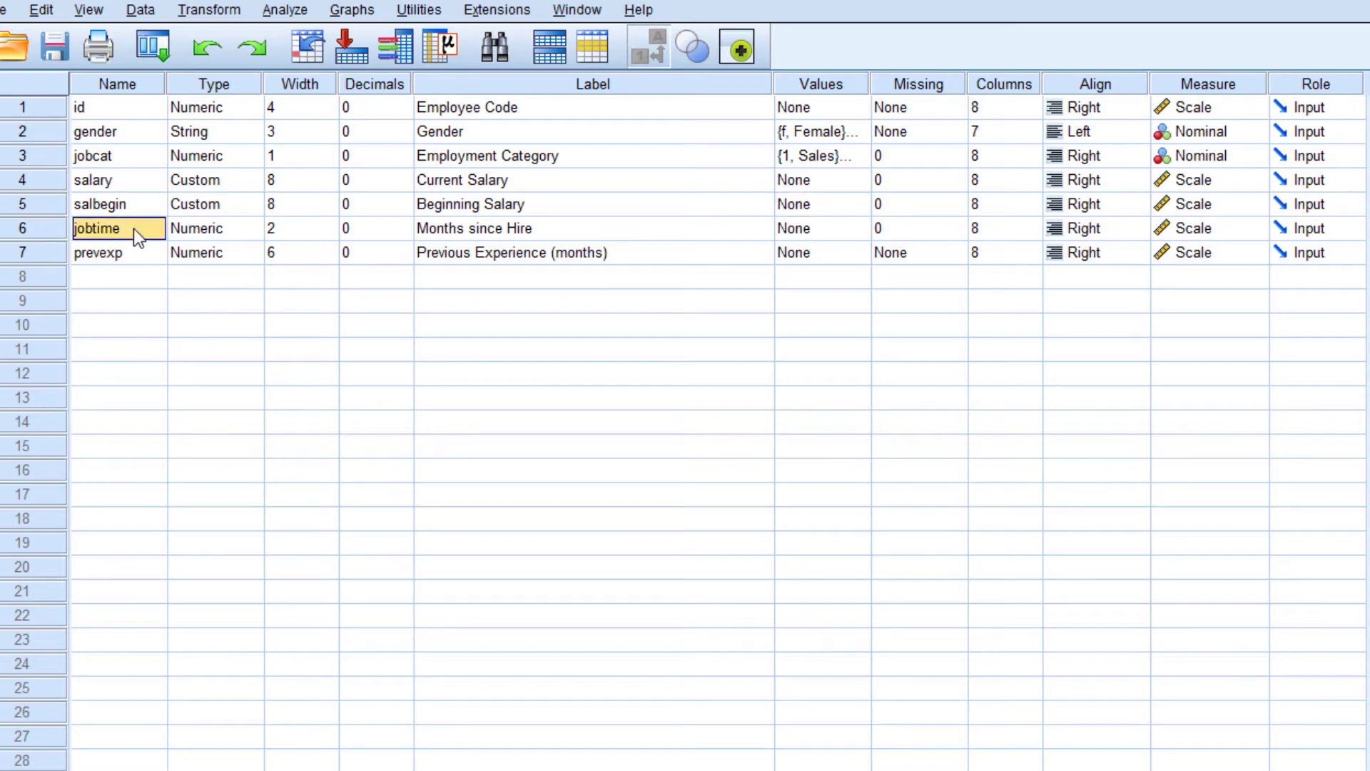
pyautogui.click(546, 224)
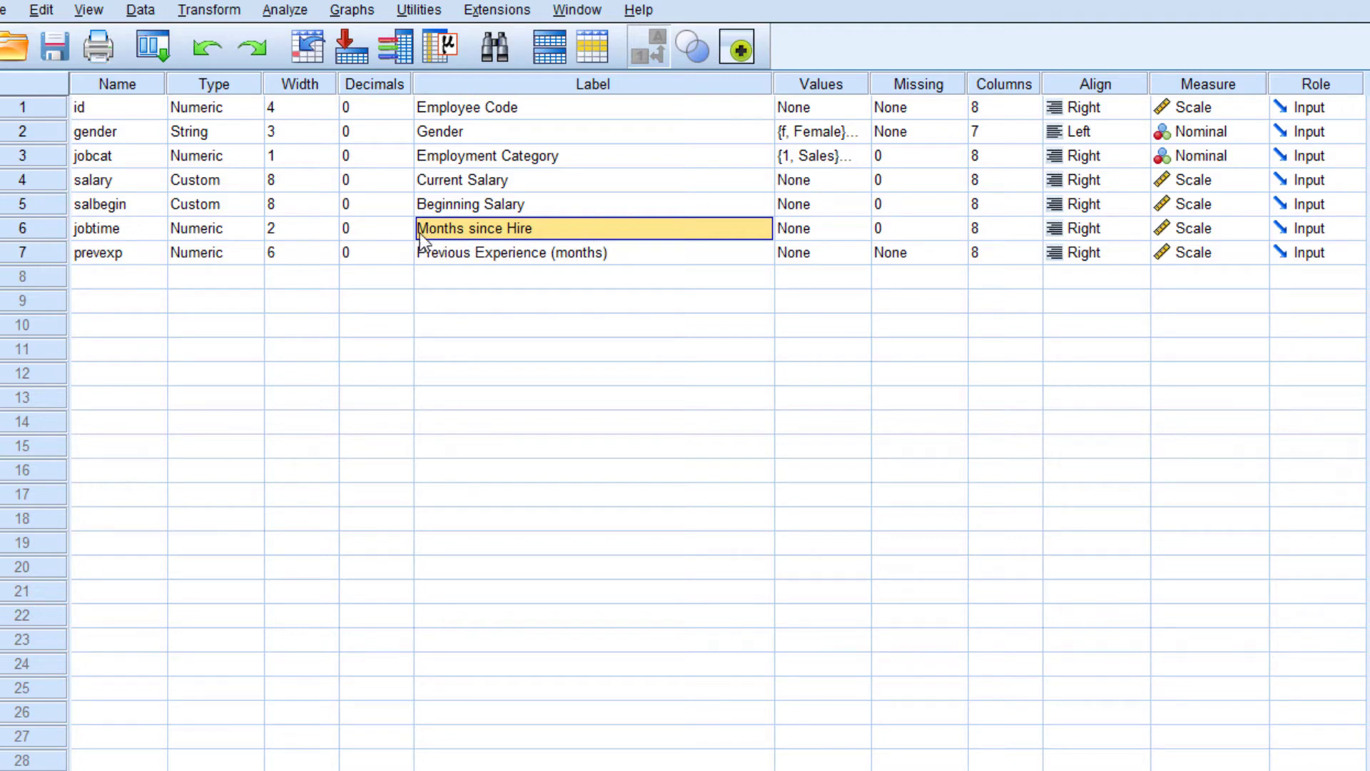
pyautogui.click(1237, 235)
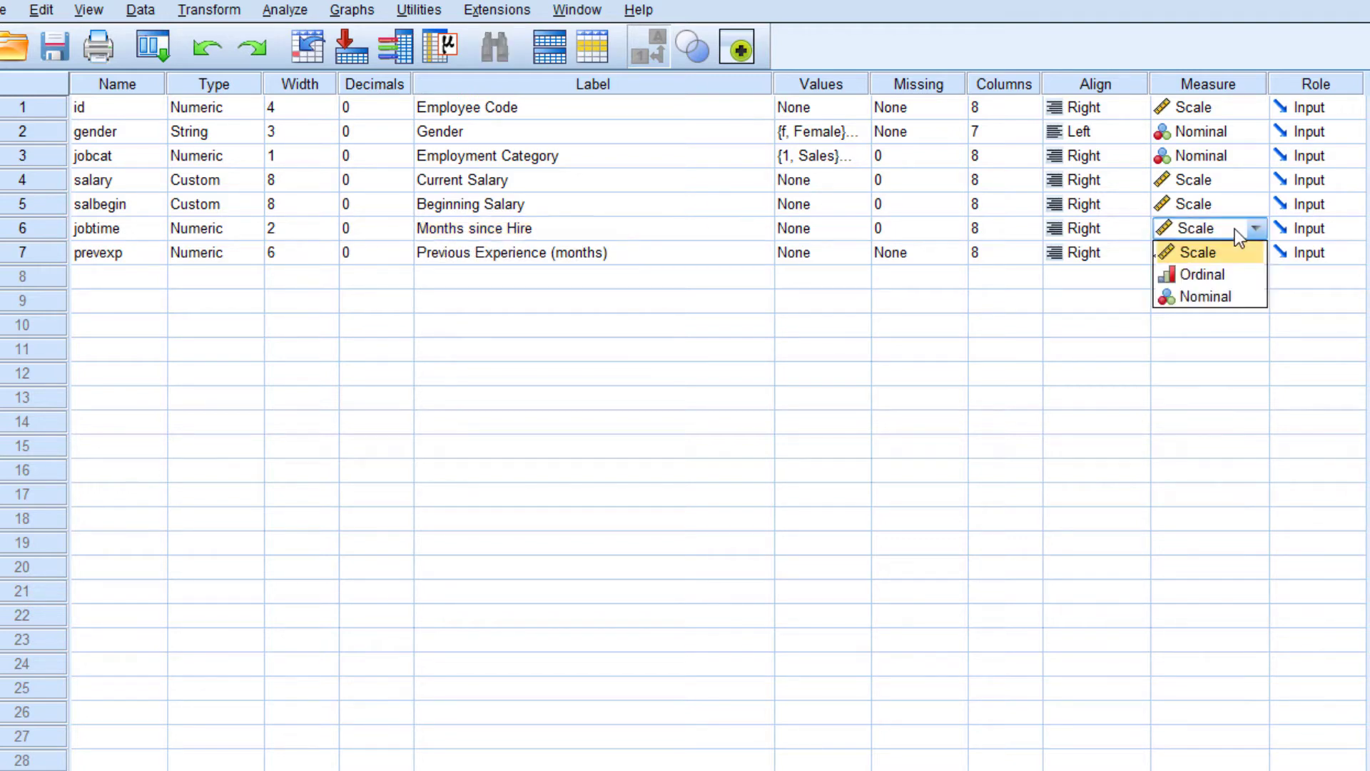
pyautogui.click(563, 234)
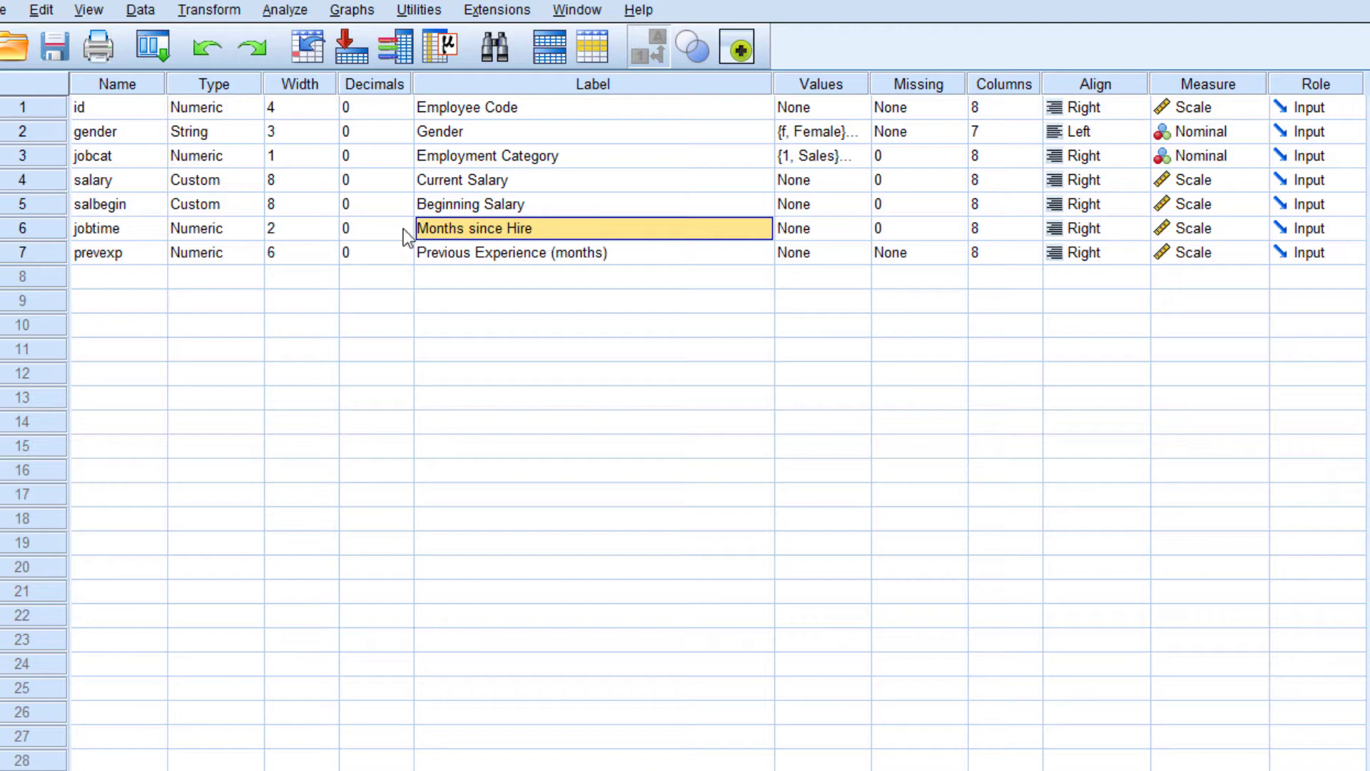
pyautogui.click(125, 255)
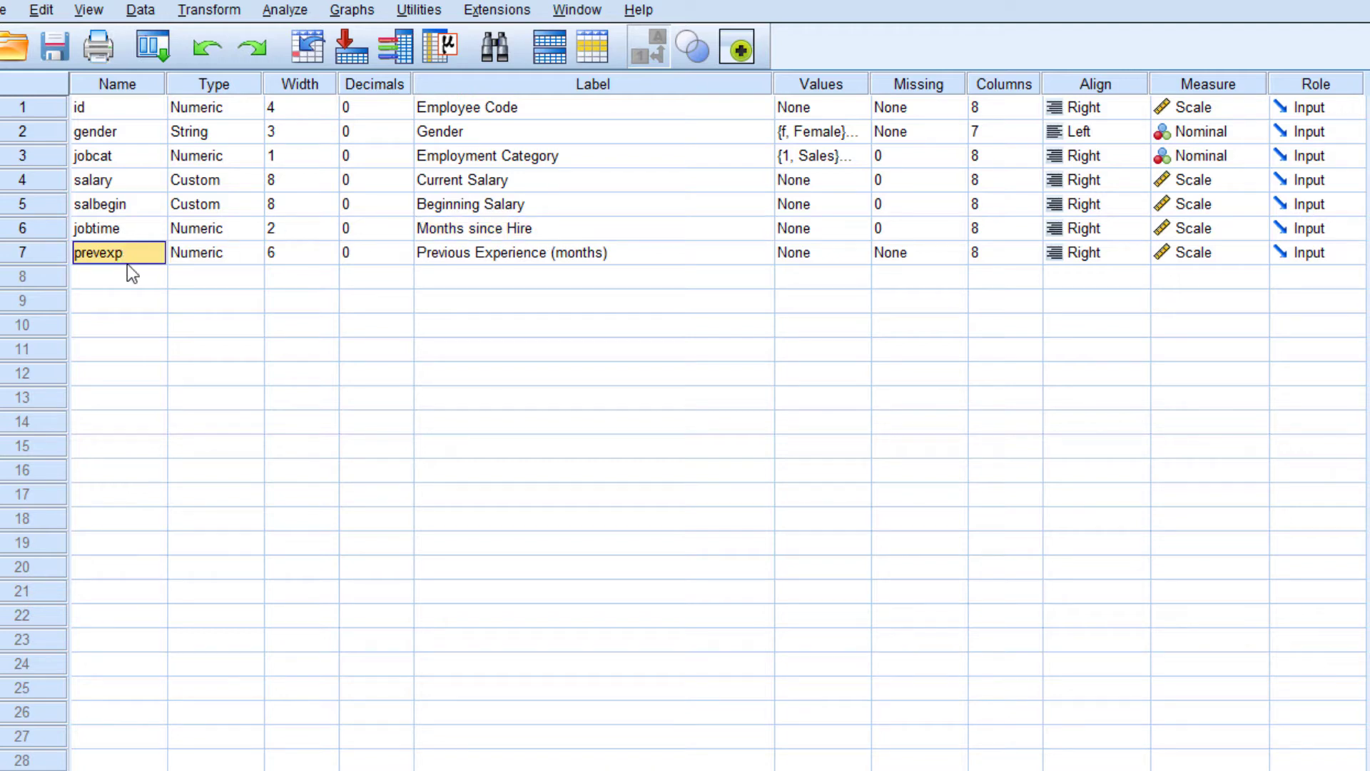
pyautogui.click(619, 255)
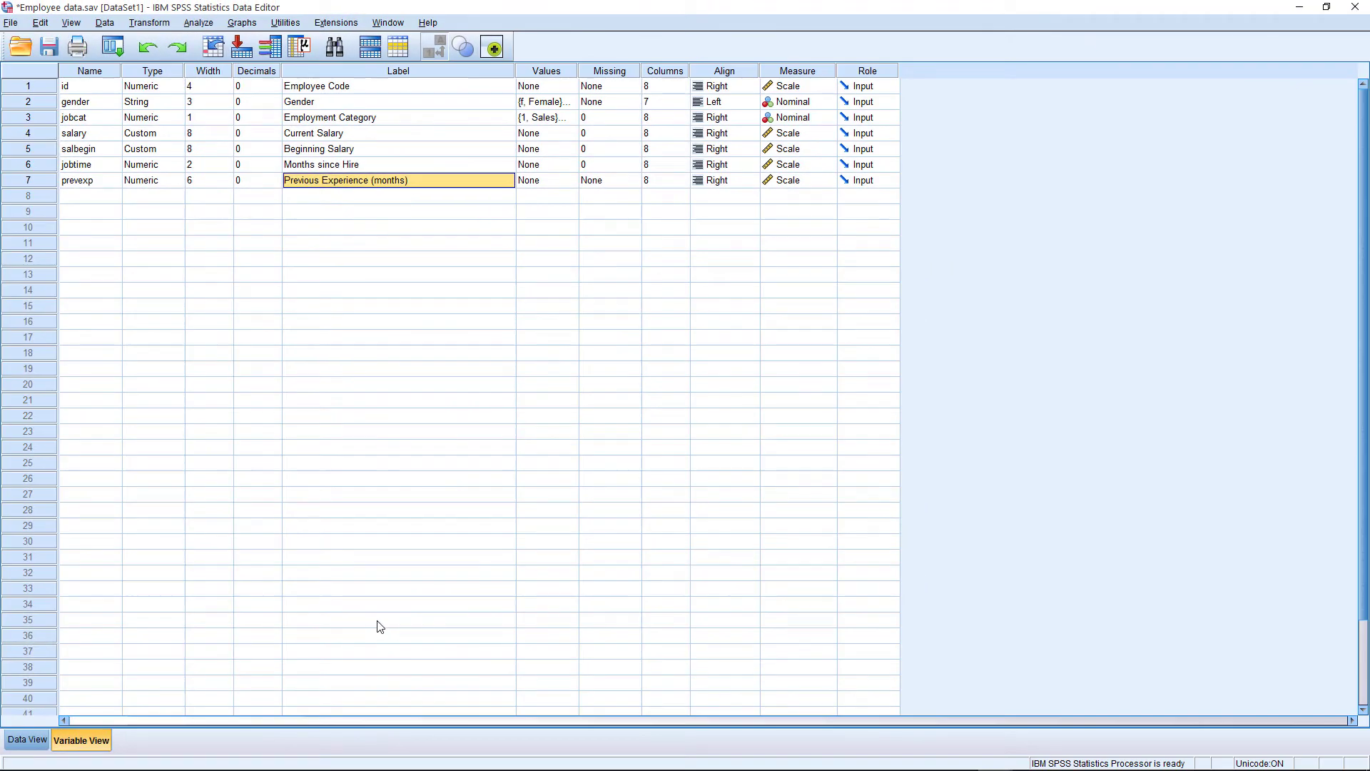
# Show the case data instead of the variable definitions and look through the employee records.
pyautogui.click(28, 740)
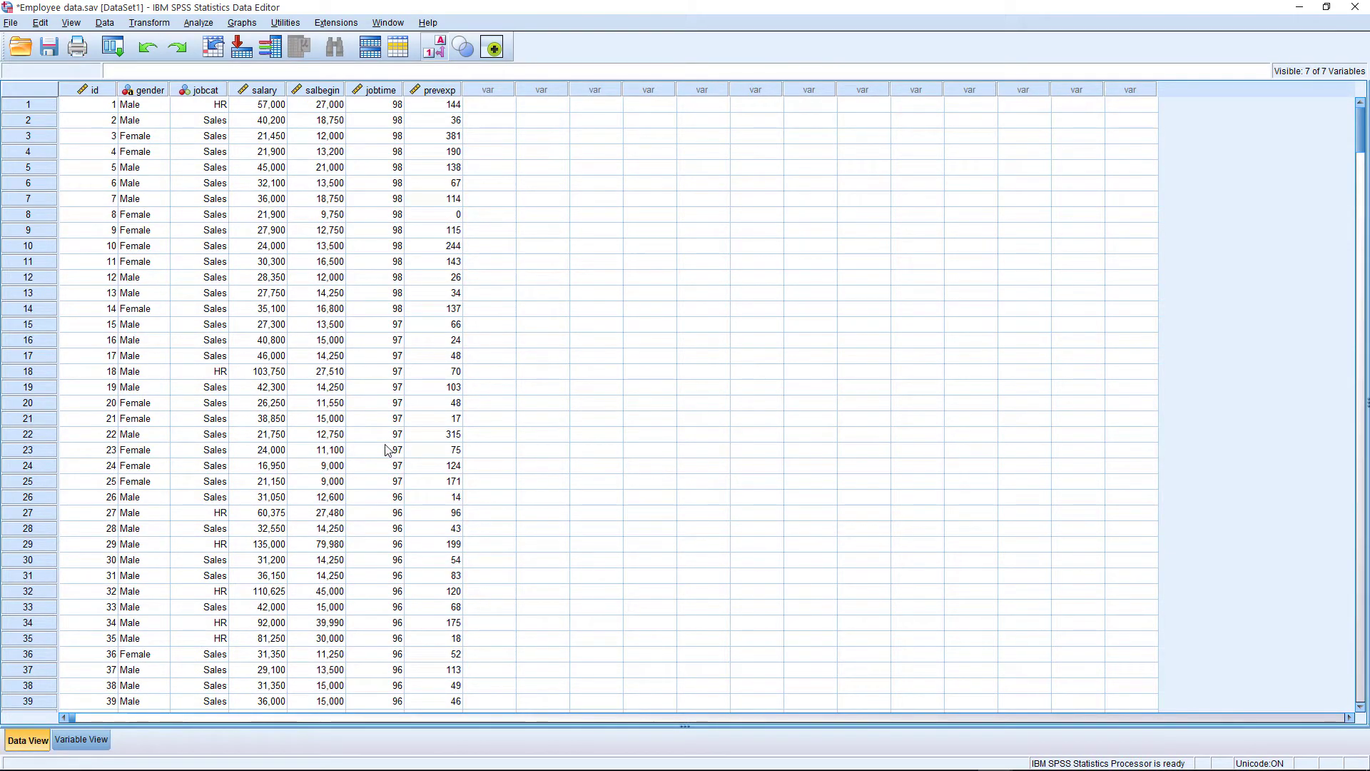
pyautogui.scroll(-20, 385, 450)
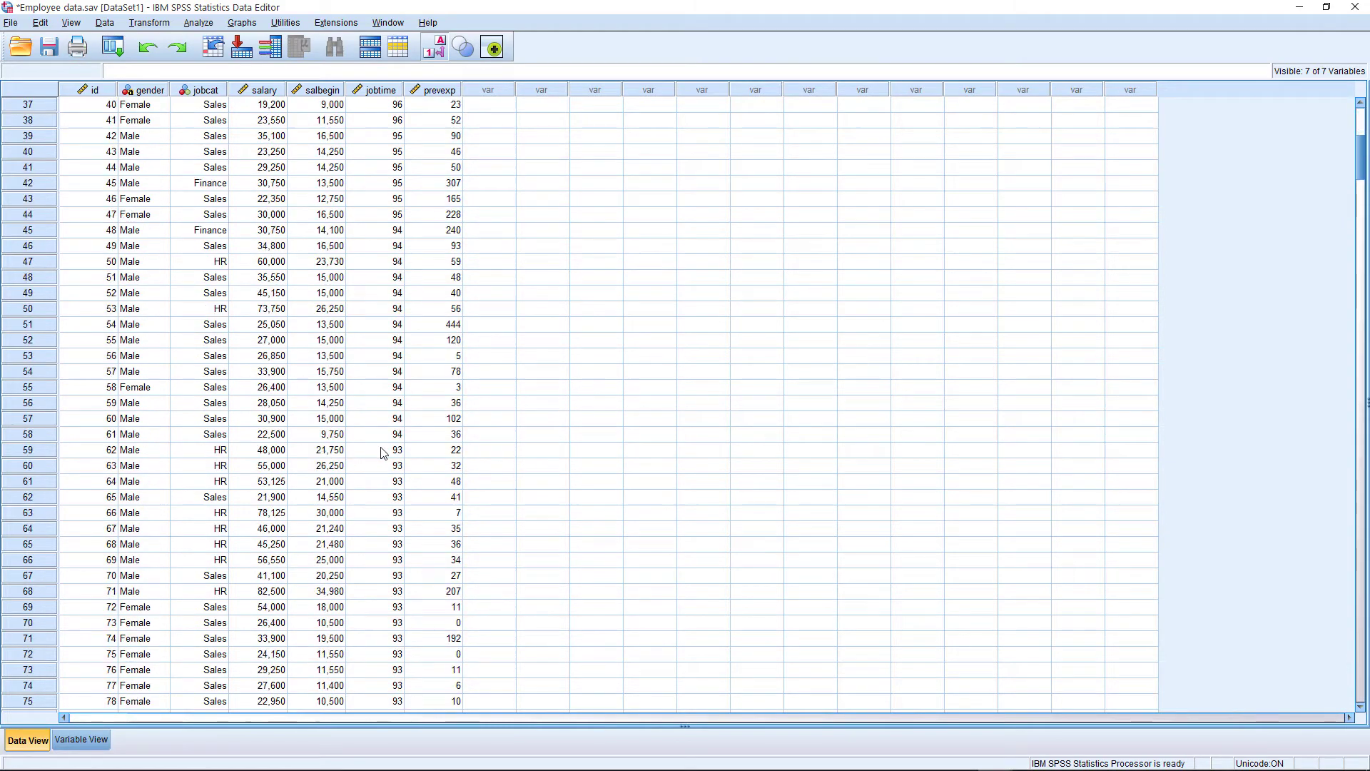
# Look through the remaining employee records to the last case and return to the first case.
pyautogui.scroll(-20, 383, 453)
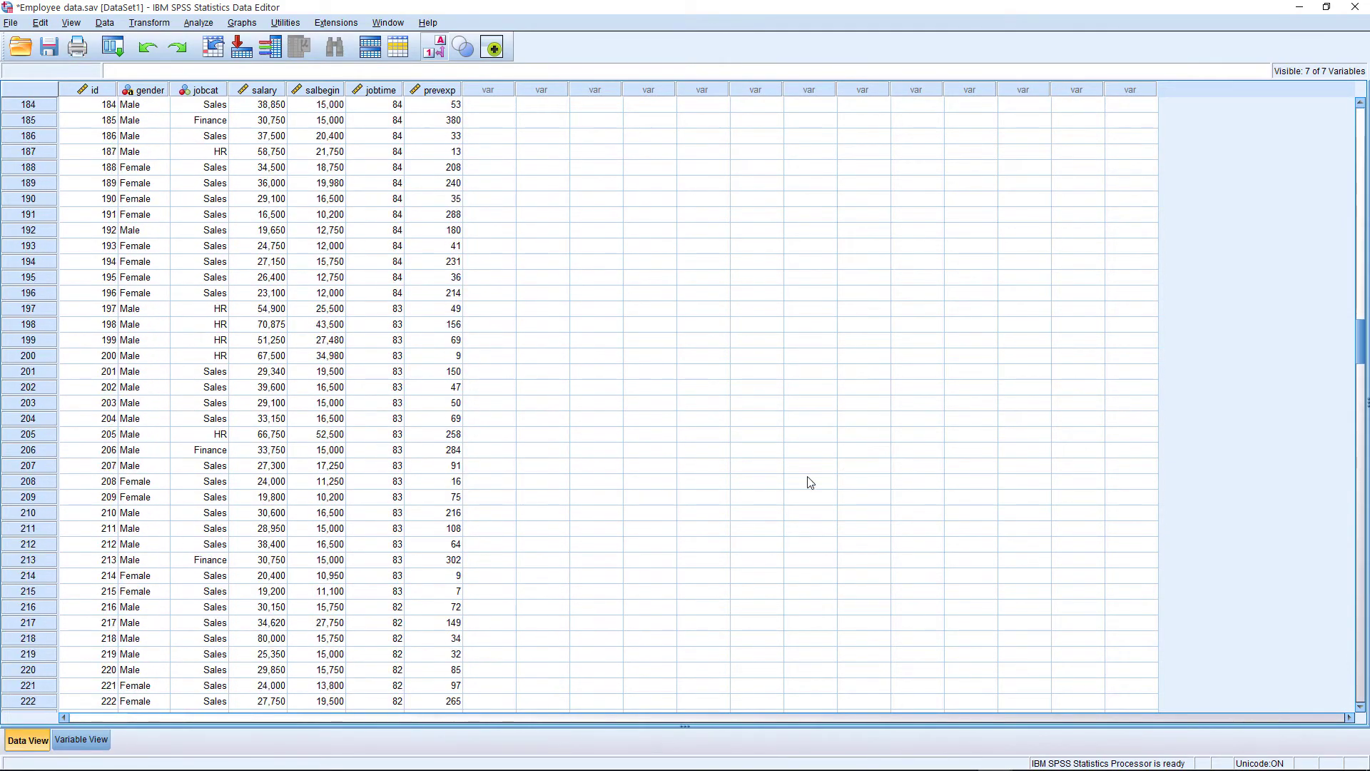
pyautogui.moveTo(1364, 327); pyautogui.dragTo(1364, 652)
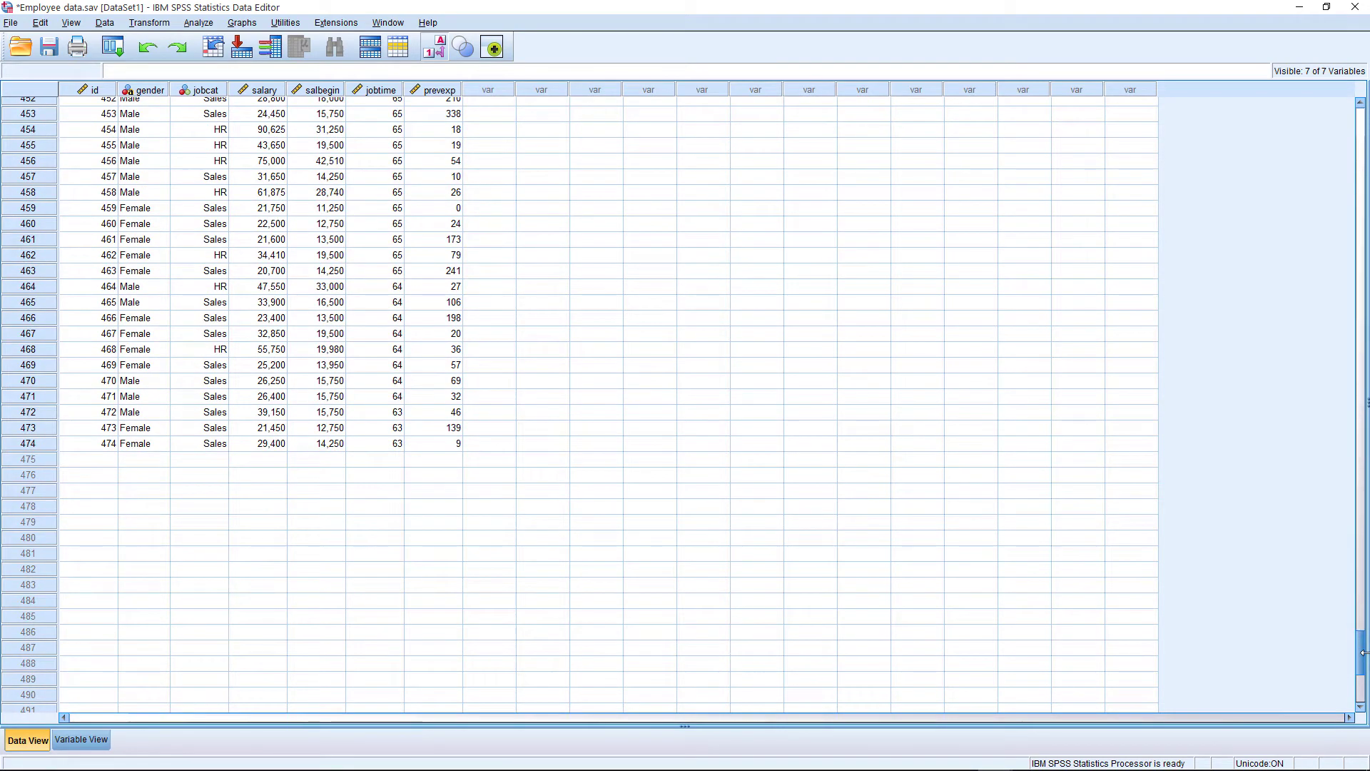
pyautogui.moveTo(1364, 652); pyautogui.dragTo(1364, 100)
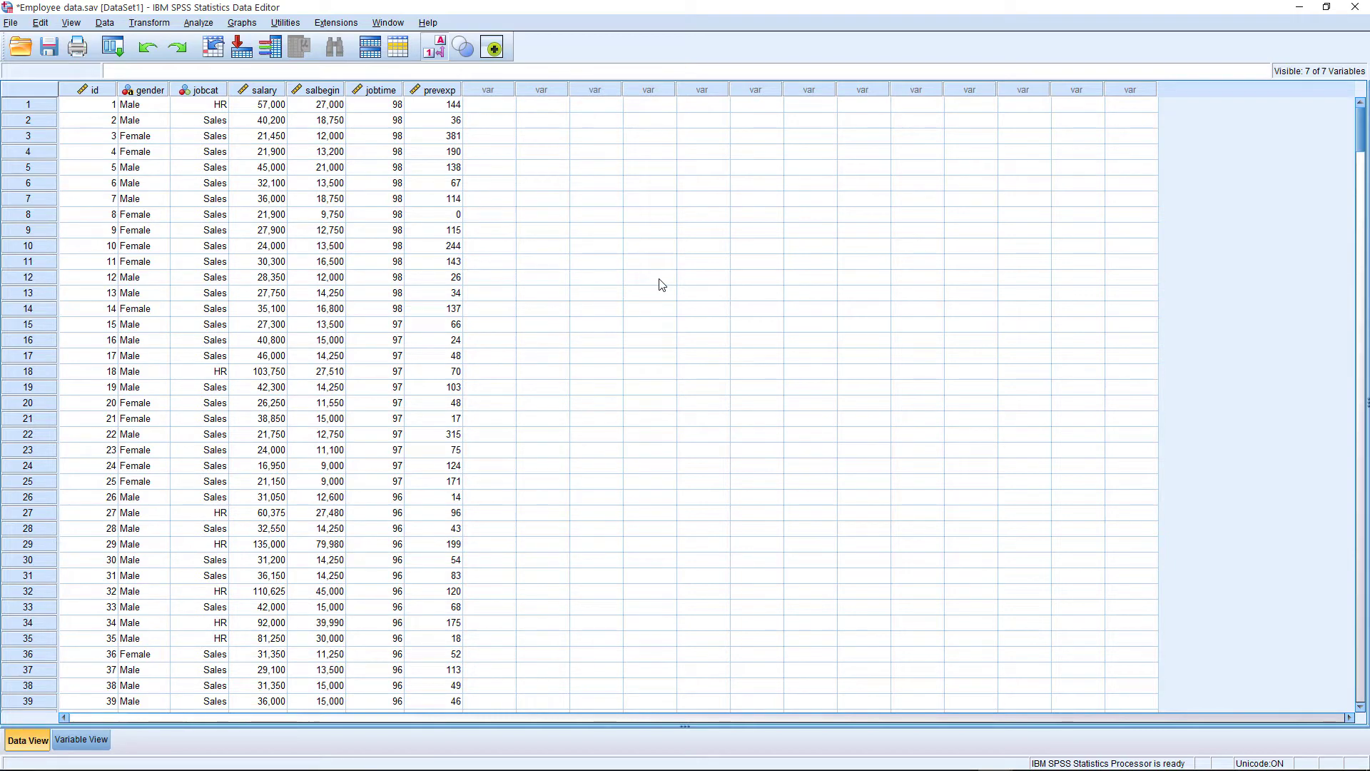
# Examine the data columns one by one: id, gender, jobcat, salary, salbegin, jobtime and prevexp.
pyautogui.click(99, 90)
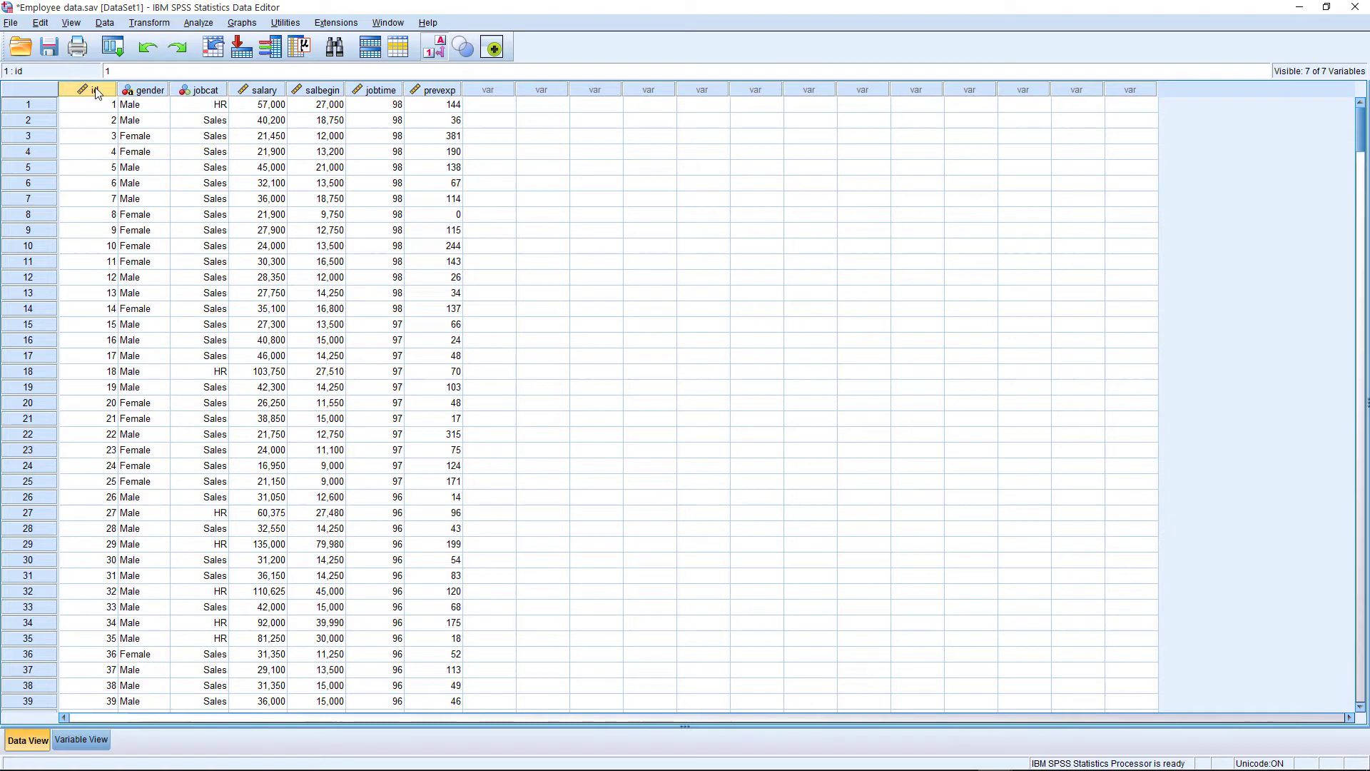
pyautogui.click(141, 91)
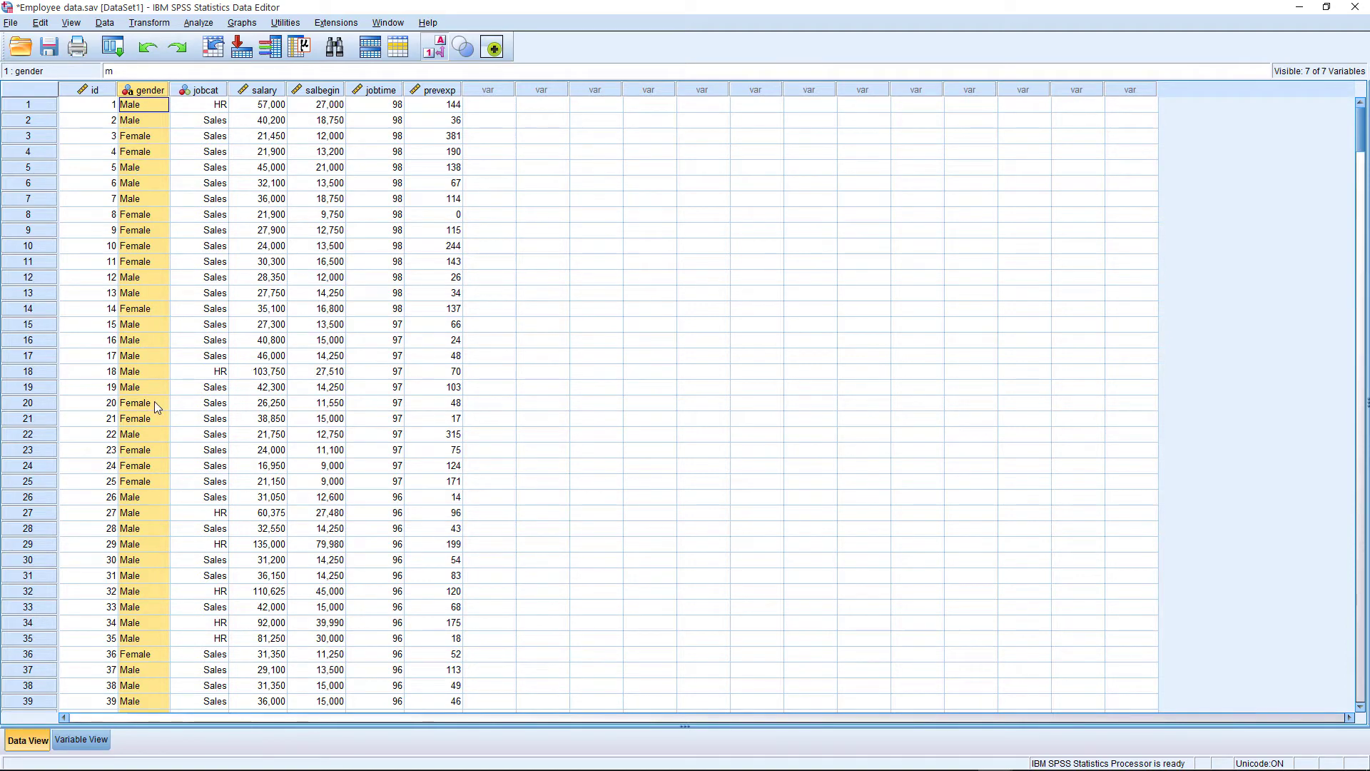
pyautogui.click(206, 90)
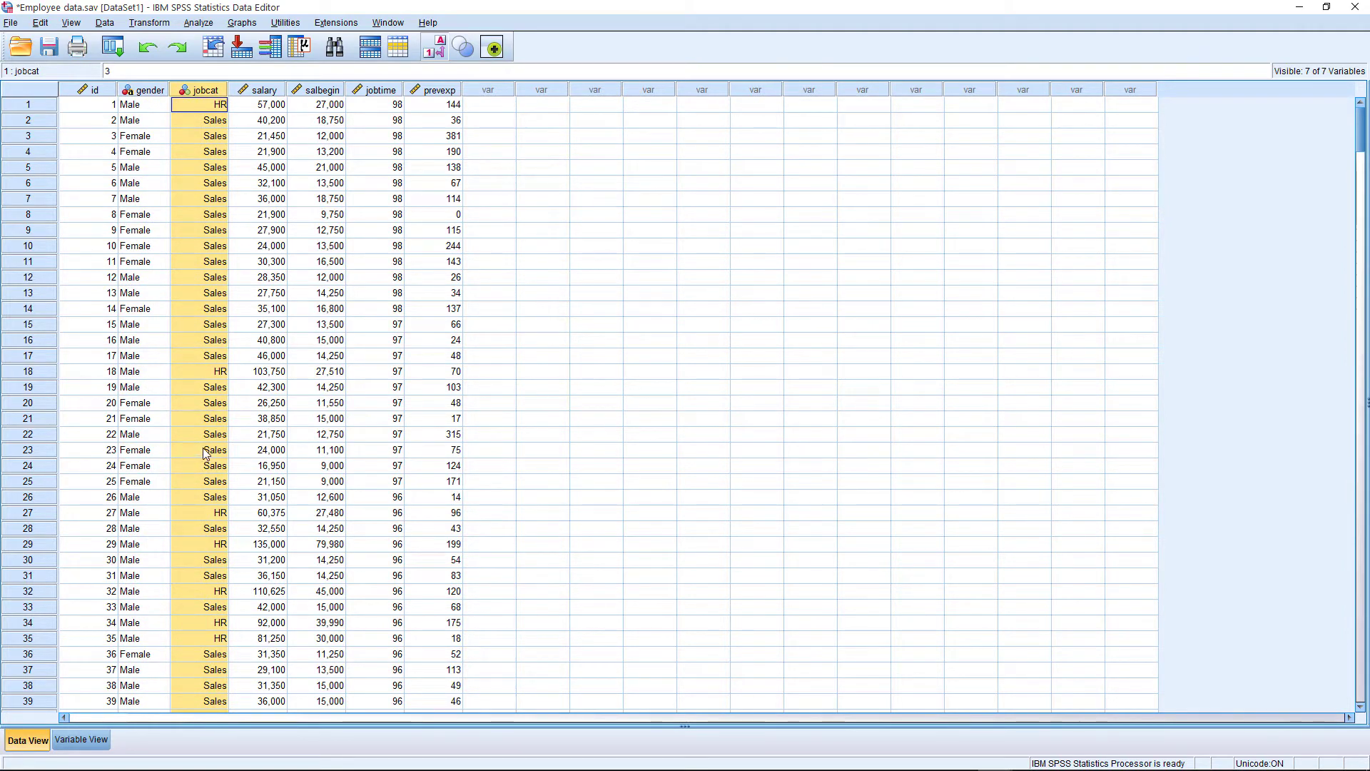
pyautogui.click(261, 91)
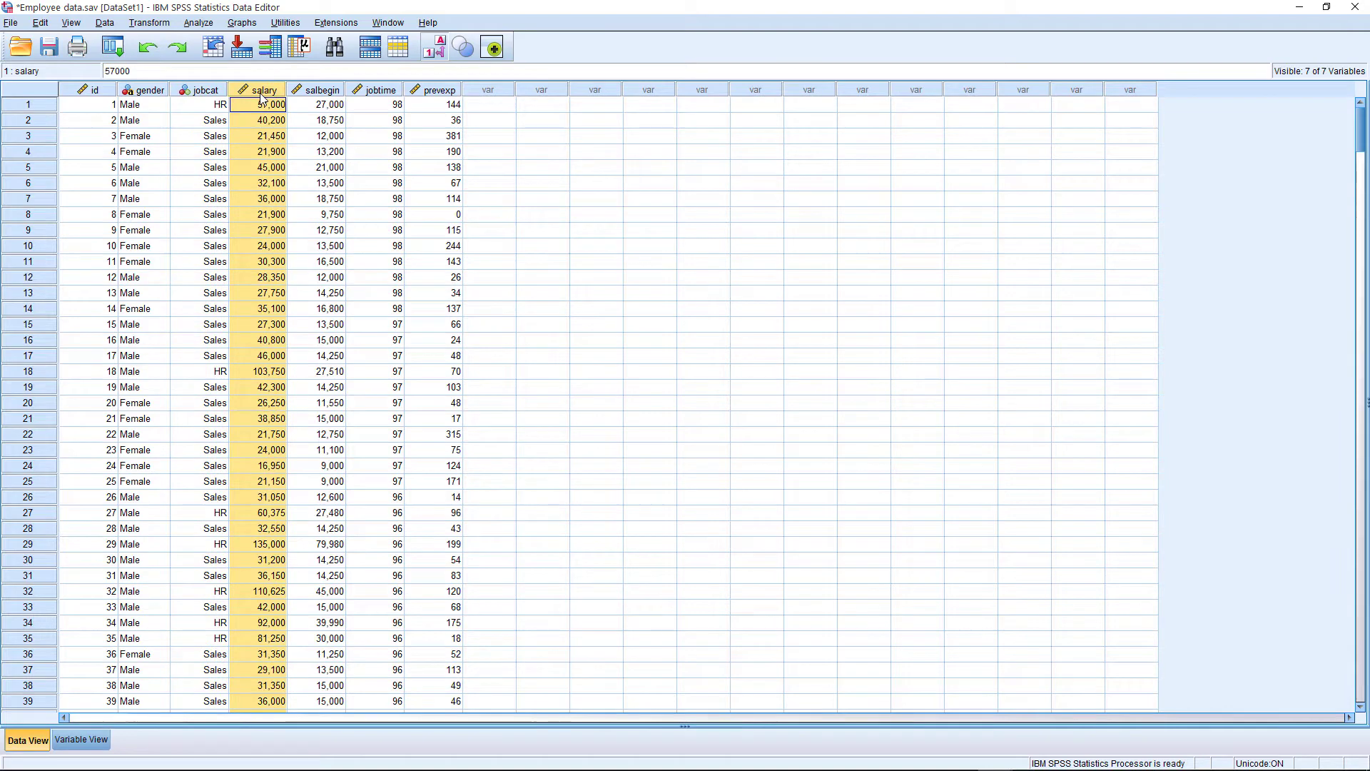
pyautogui.click(317, 91)
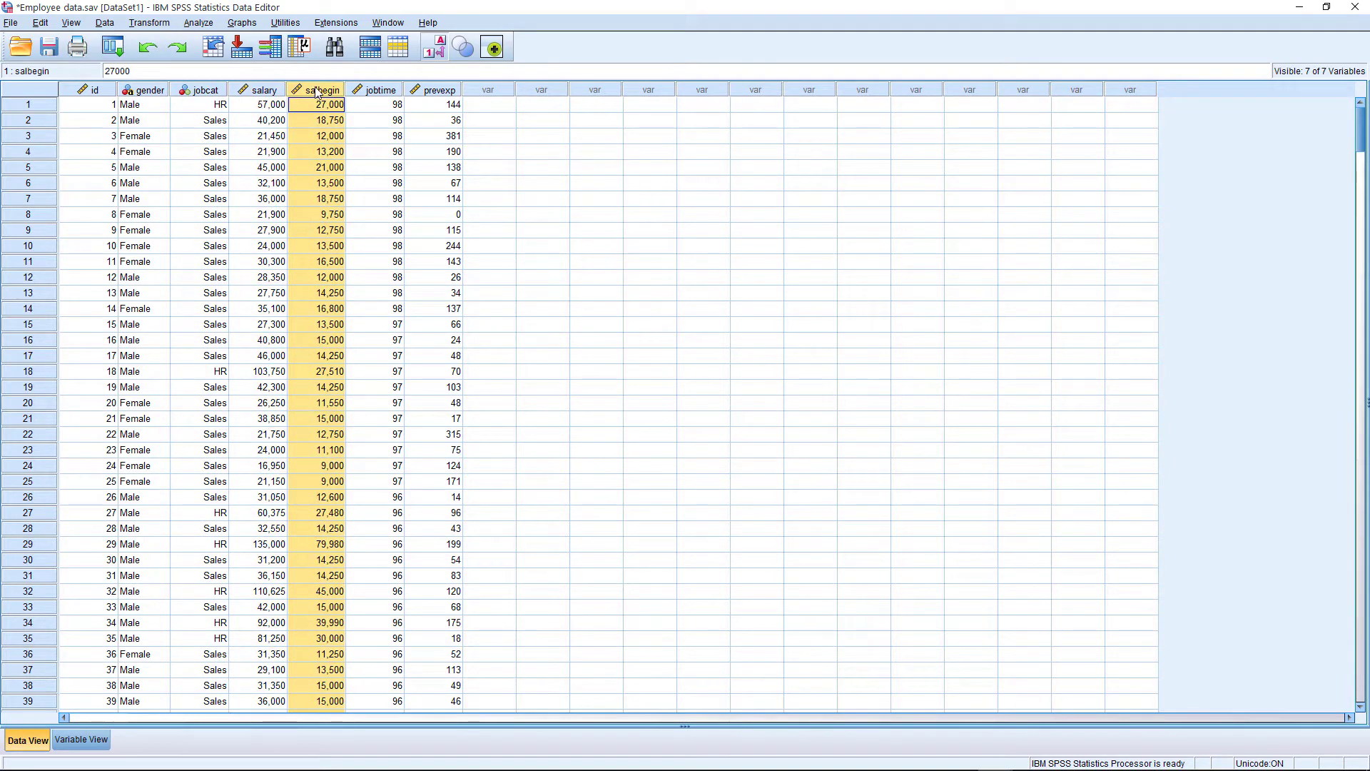
pyautogui.click(376, 92)
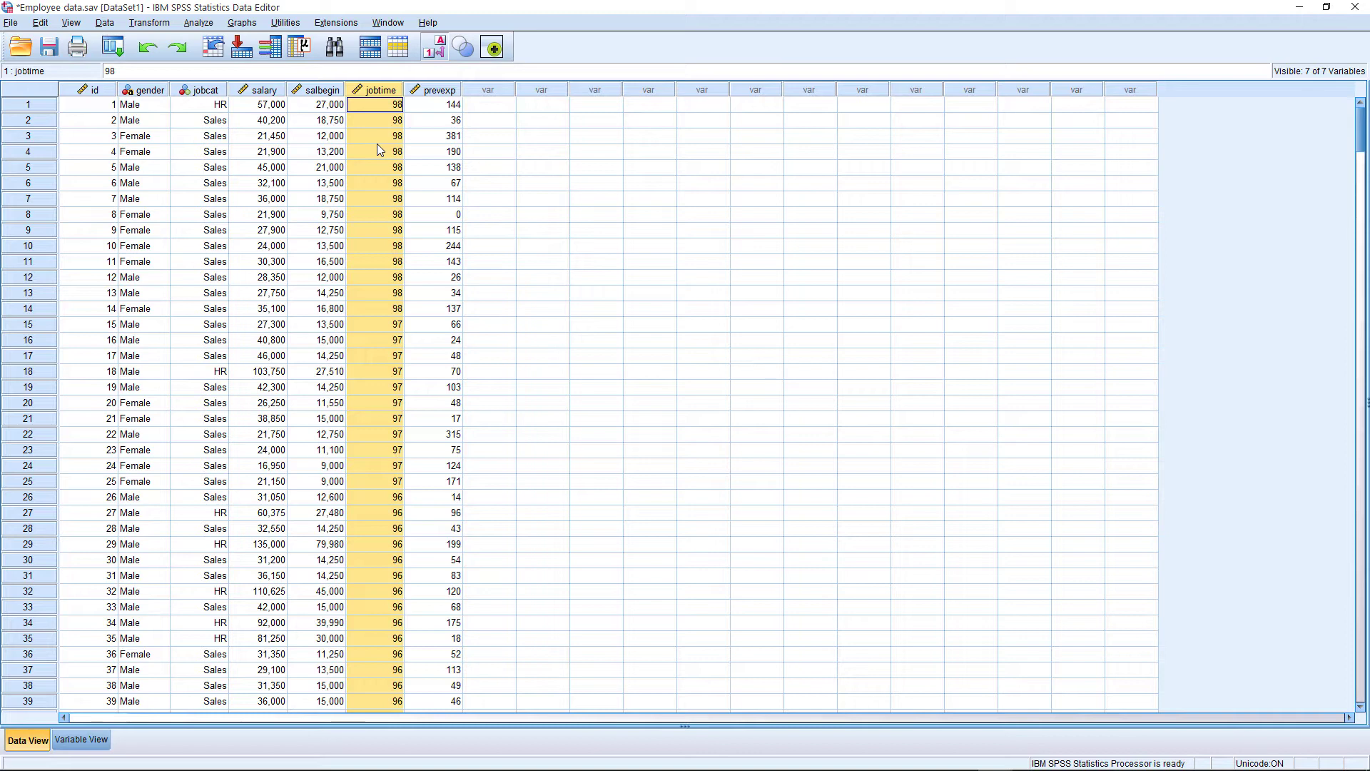
pyautogui.click(443, 90)
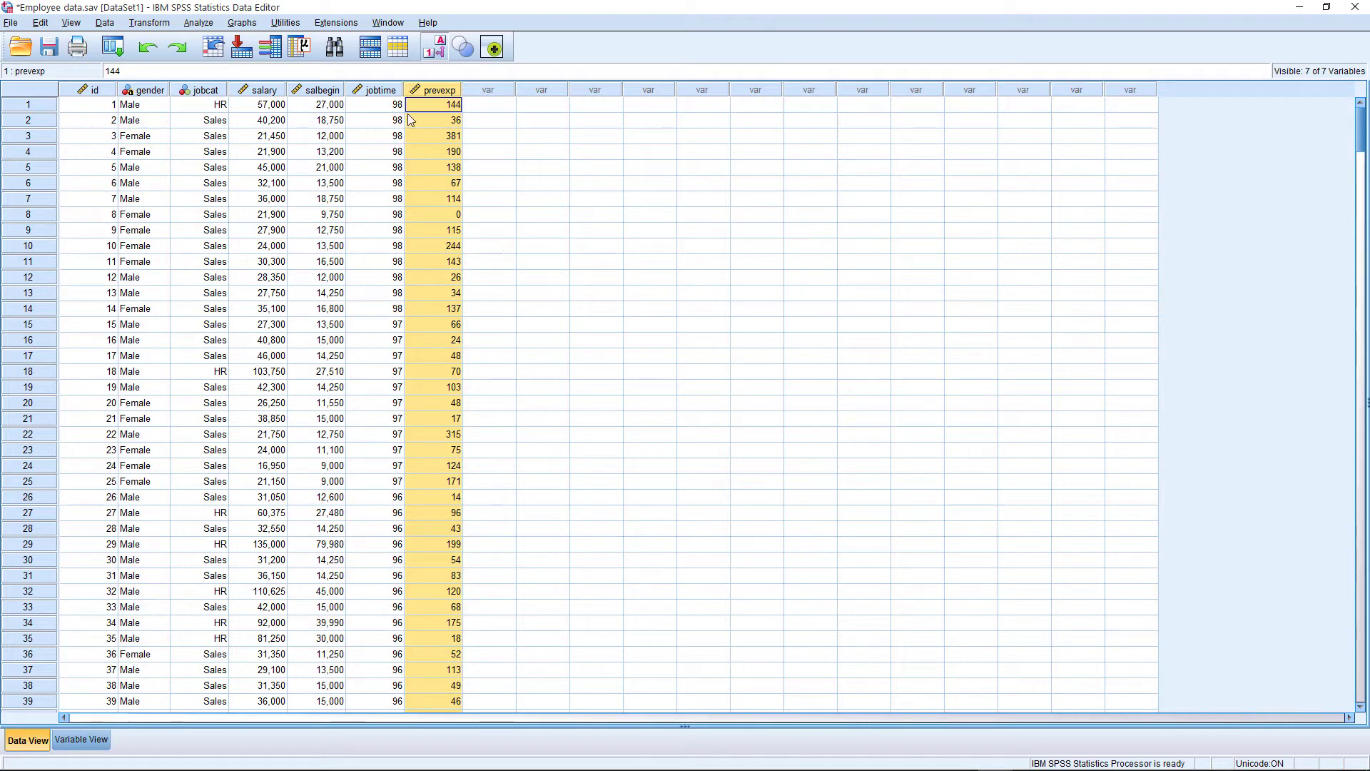
# Show the underlying codes instead of the value labels and examine the jobcat and gender columns.
pyautogui.click(439, 51)
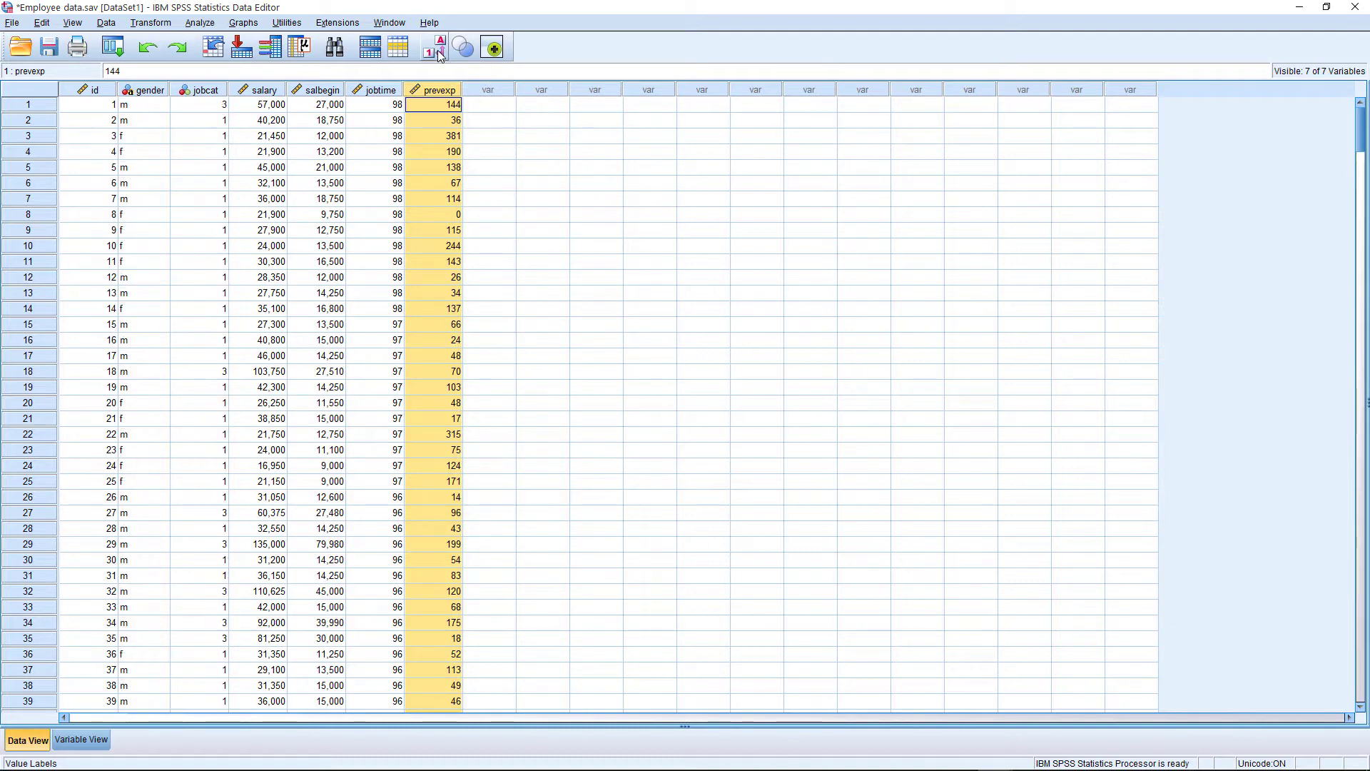
pyautogui.click(218, 102)
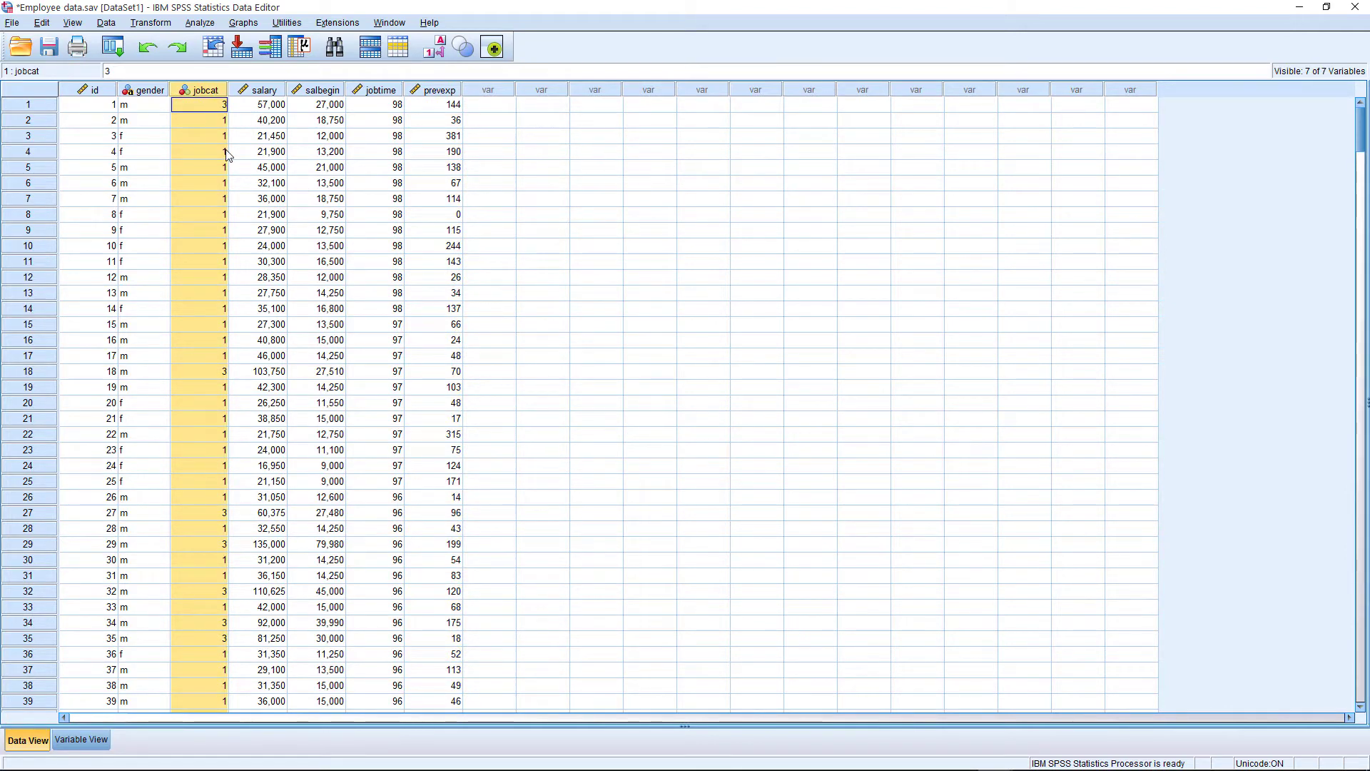
pyautogui.click(143, 92)
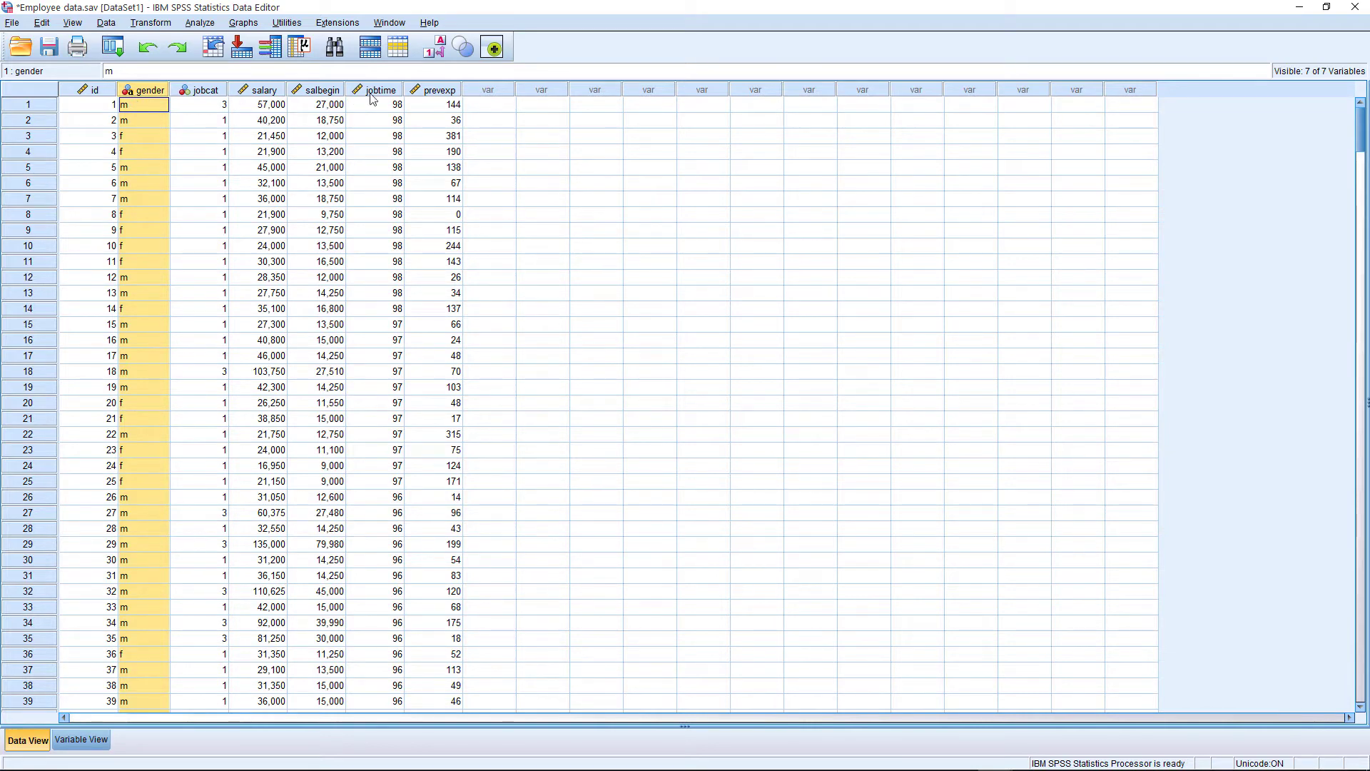
# Display the value labels in the data again and clear the gender column selection.
pyautogui.moveTo(450, 96)
pyautogui.hotkey('alt', 'v')
pyautogui.press('l')
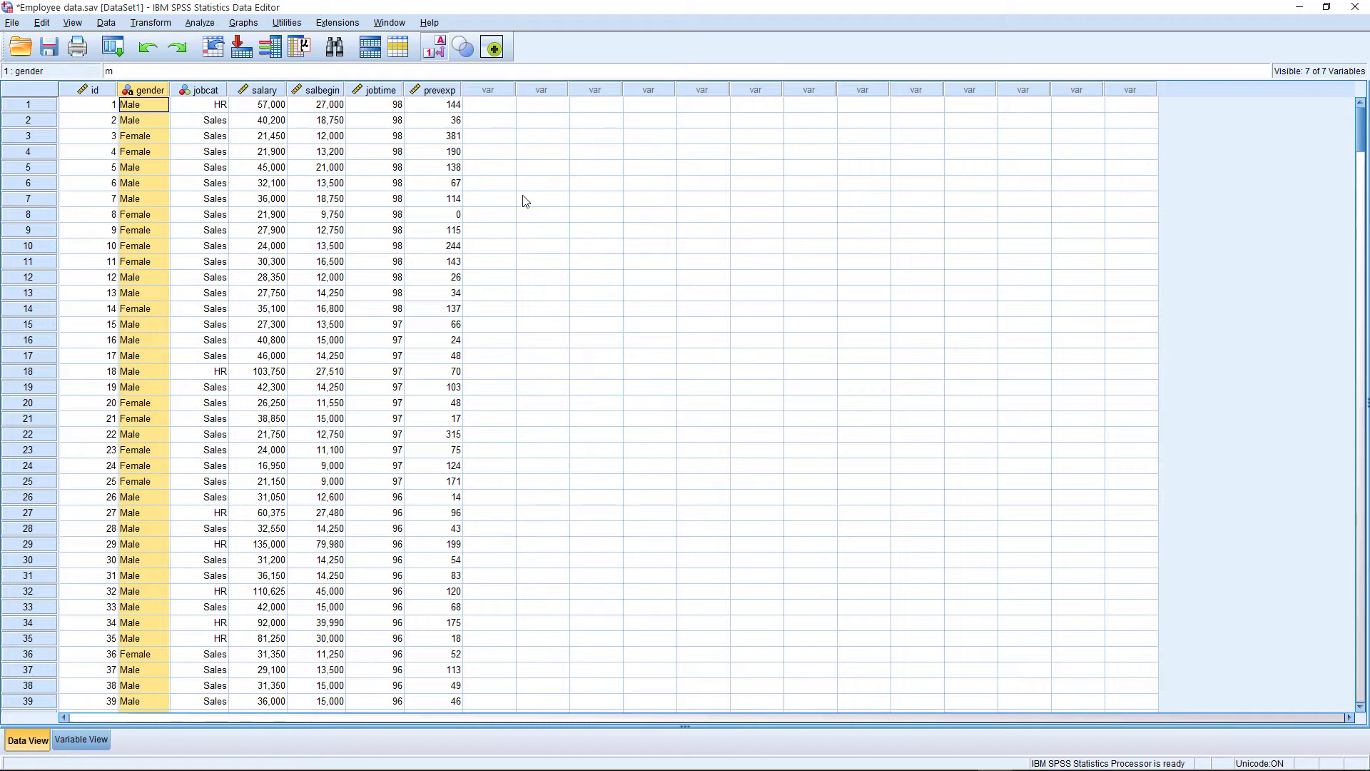
pyautogui.click(649, 292)
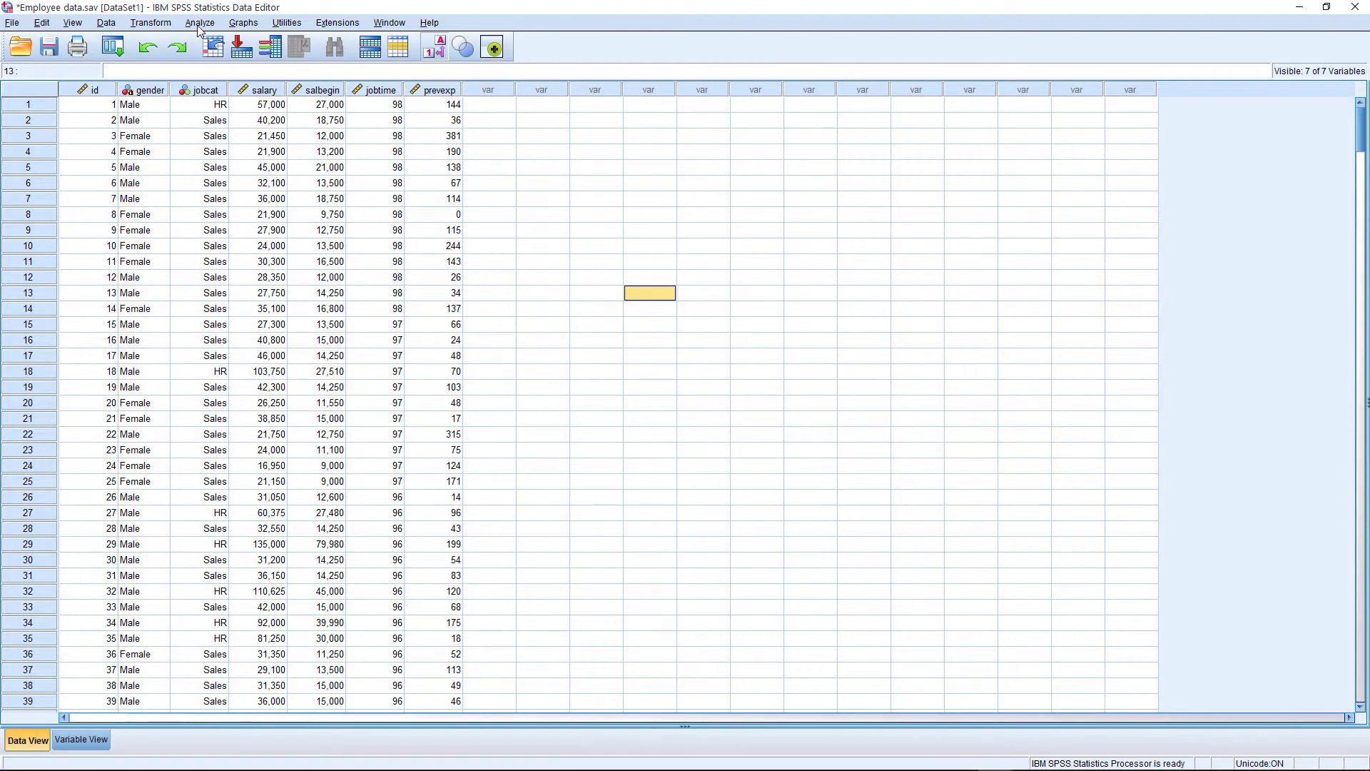
# Run a Frequencies analysis on the Gender variable with frequency tables displayed.
pyautogui.click(200, 23)
pyautogui.moveTo(225, 62)
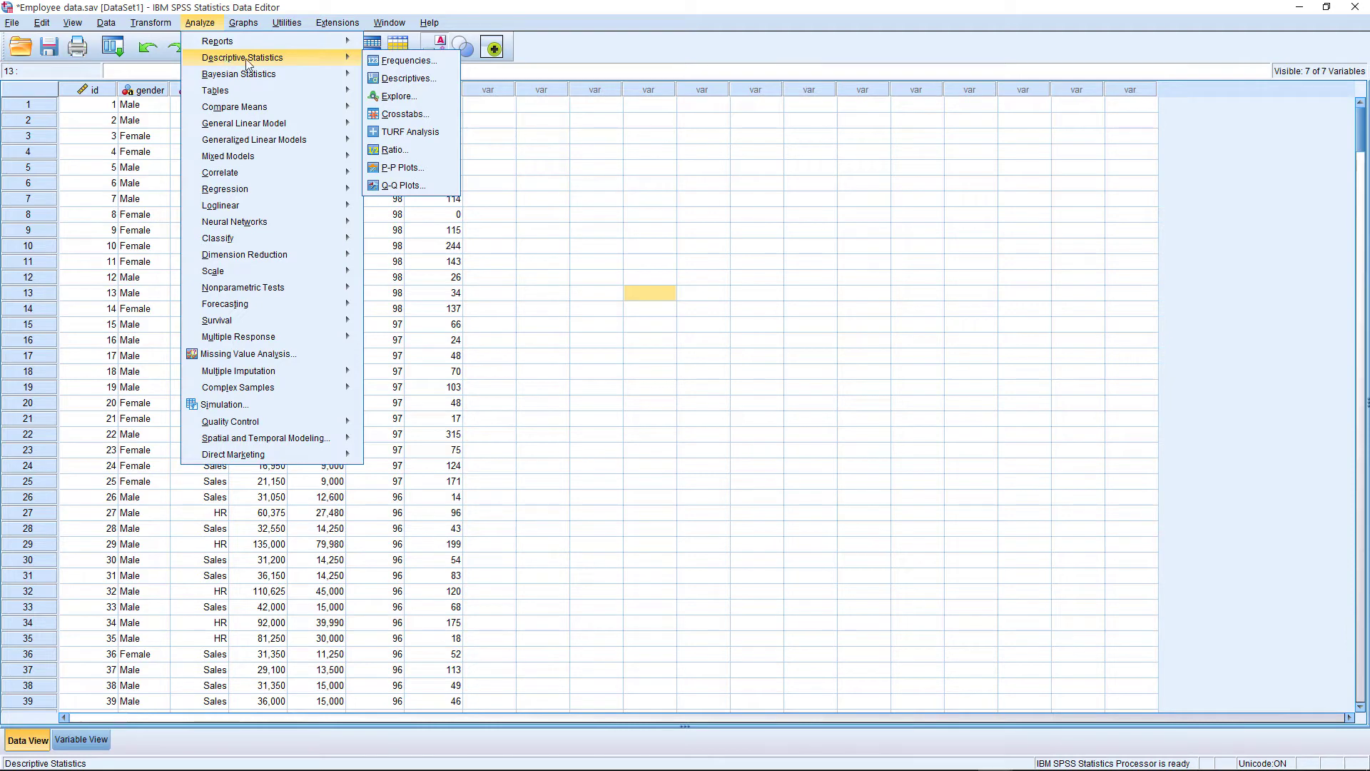
pyautogui.click(412, 68)
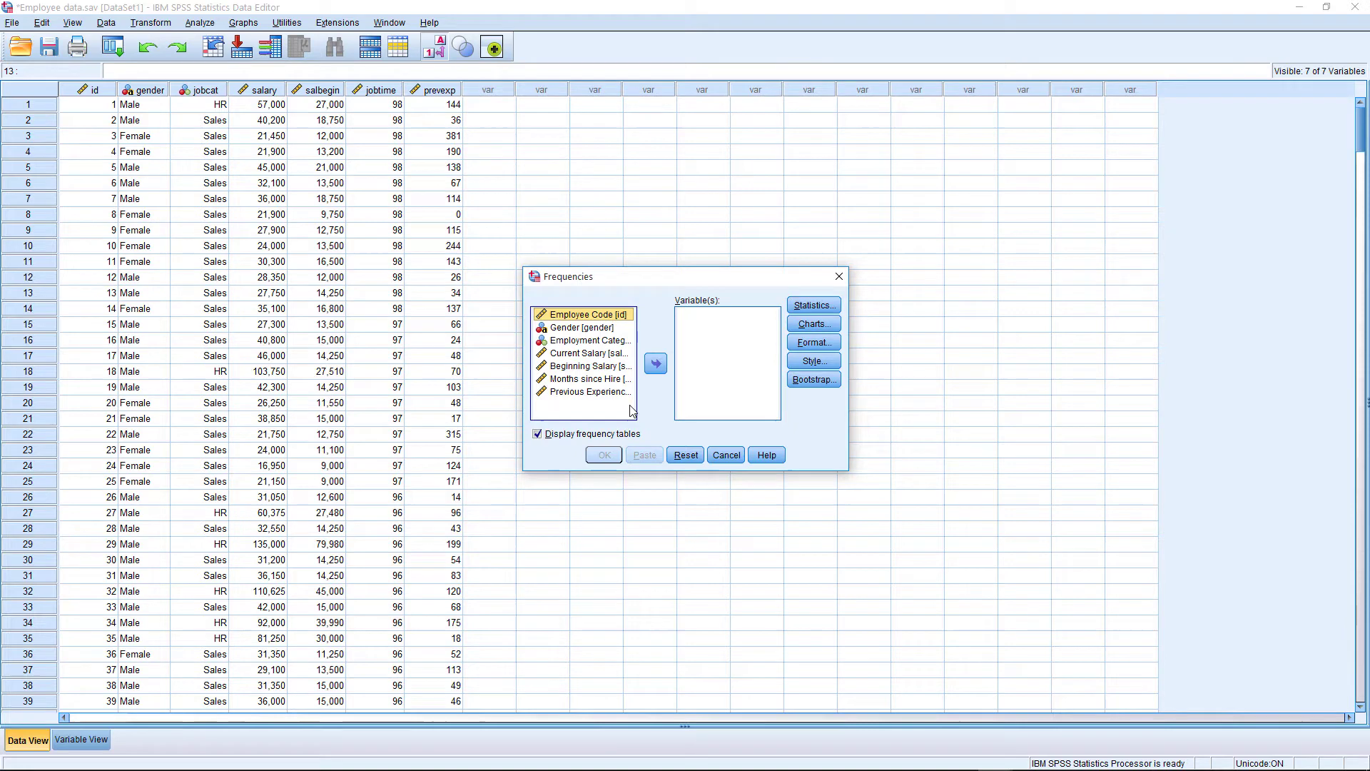
pyautogui.click(579, 327)
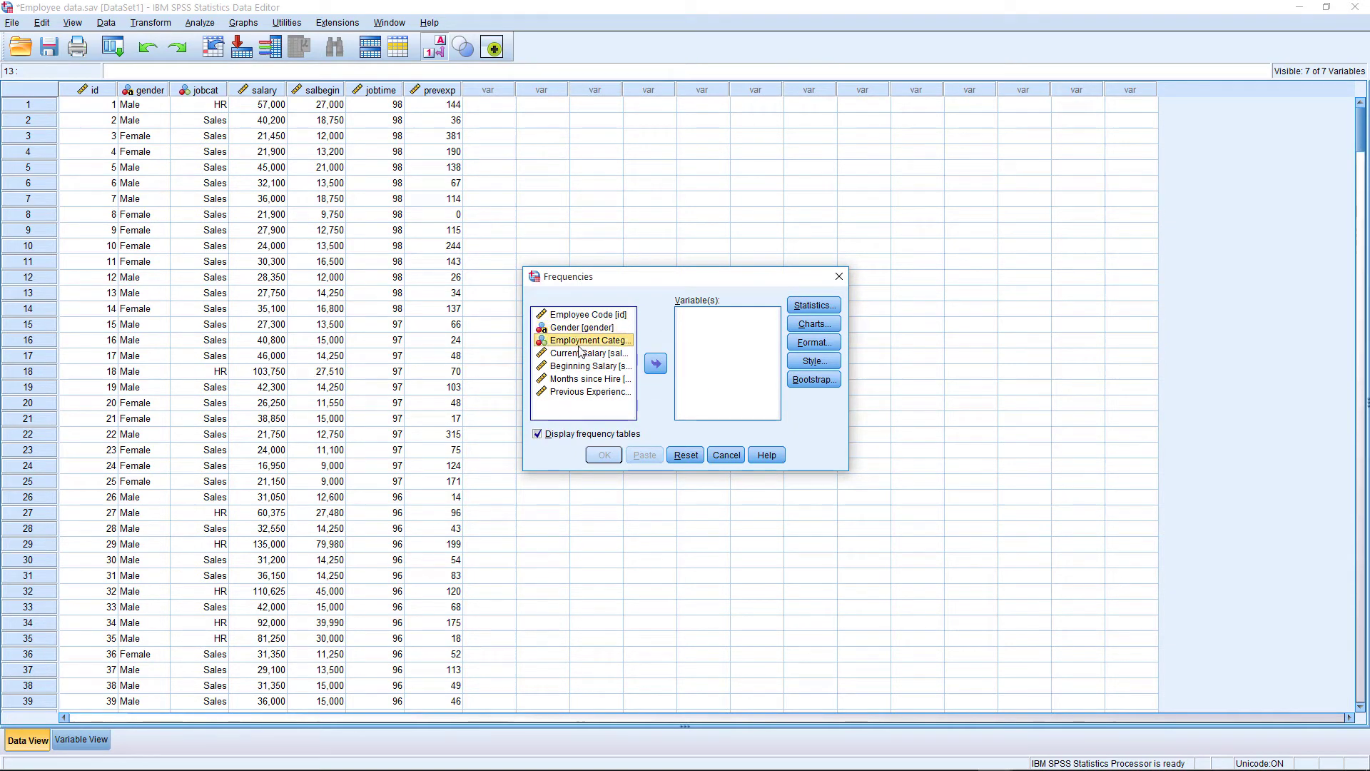
pyautogui.click(577, 344)
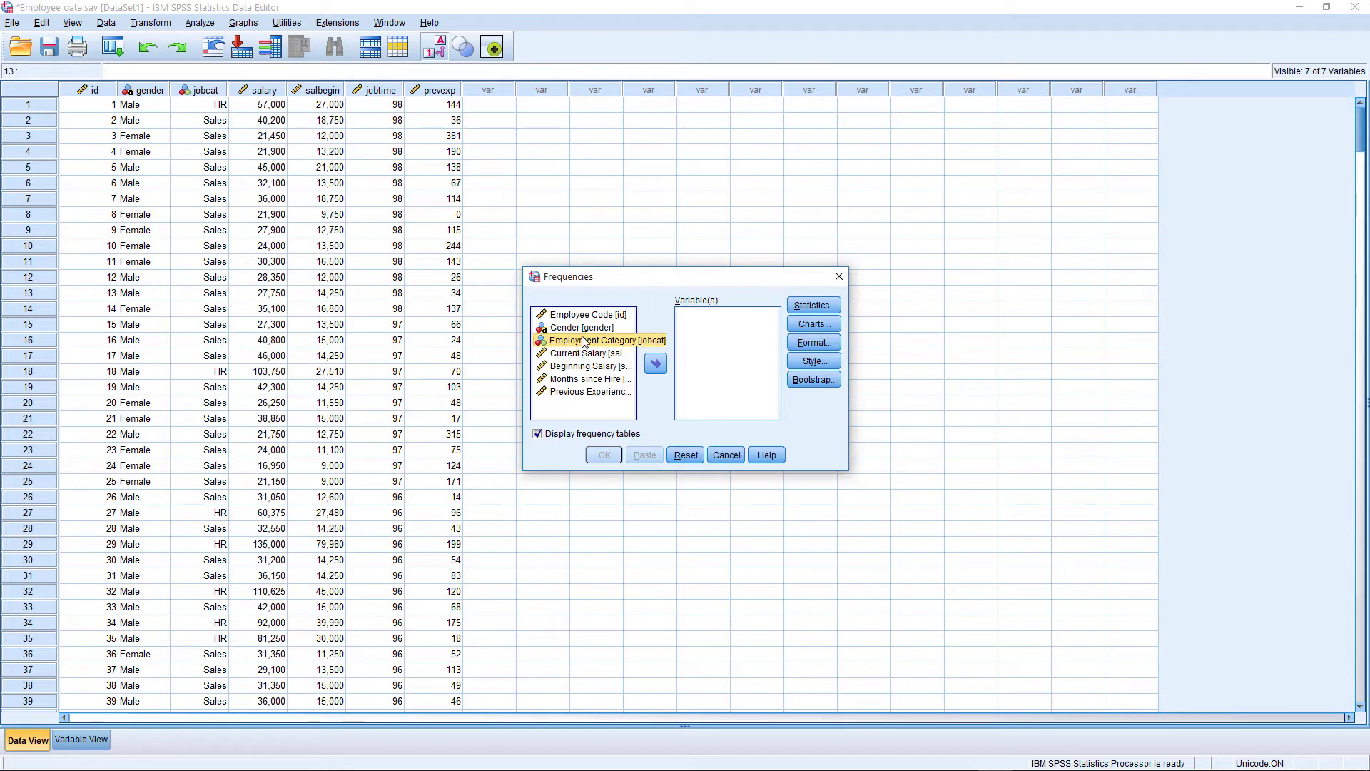
pyautogui.click(580, 327)
pyautogui.click(655, 364)
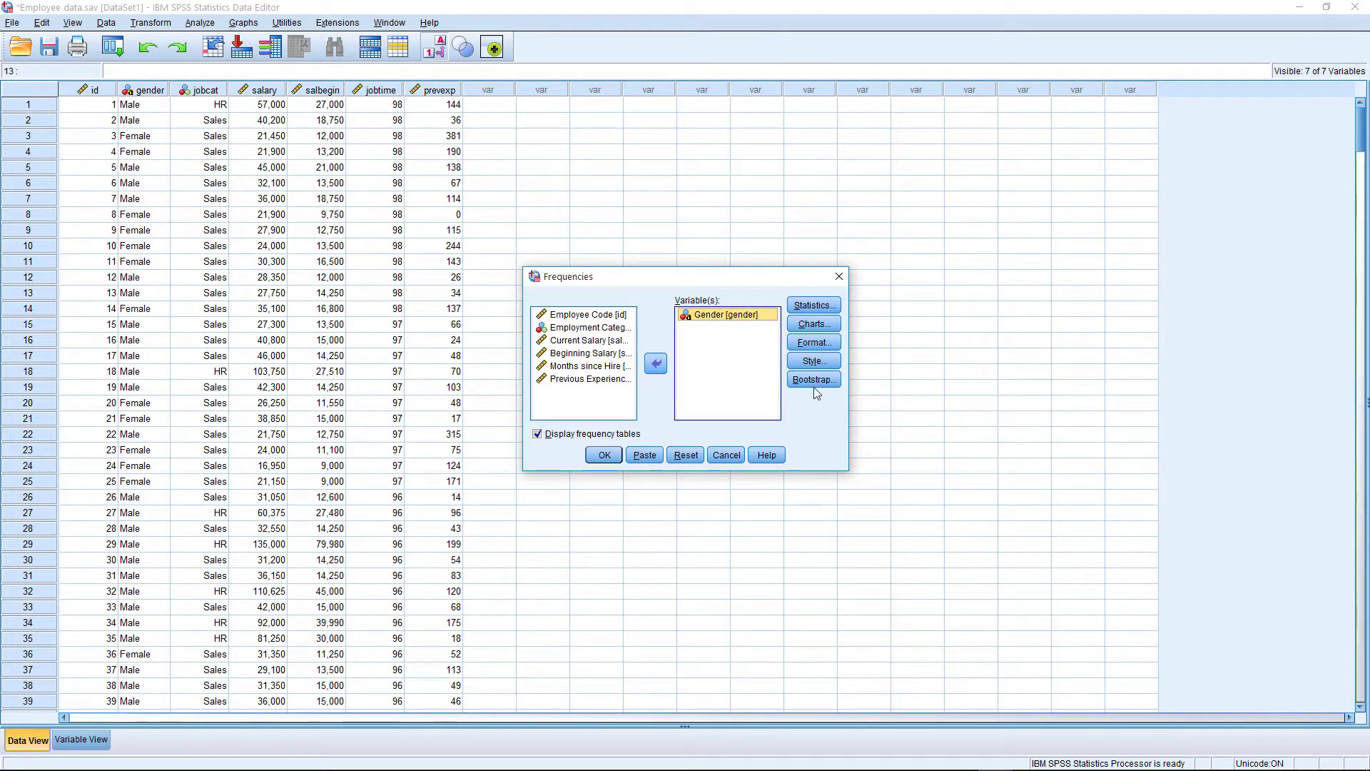
pyautogui.click(689, 317)
pyautogui.click(604, 456)
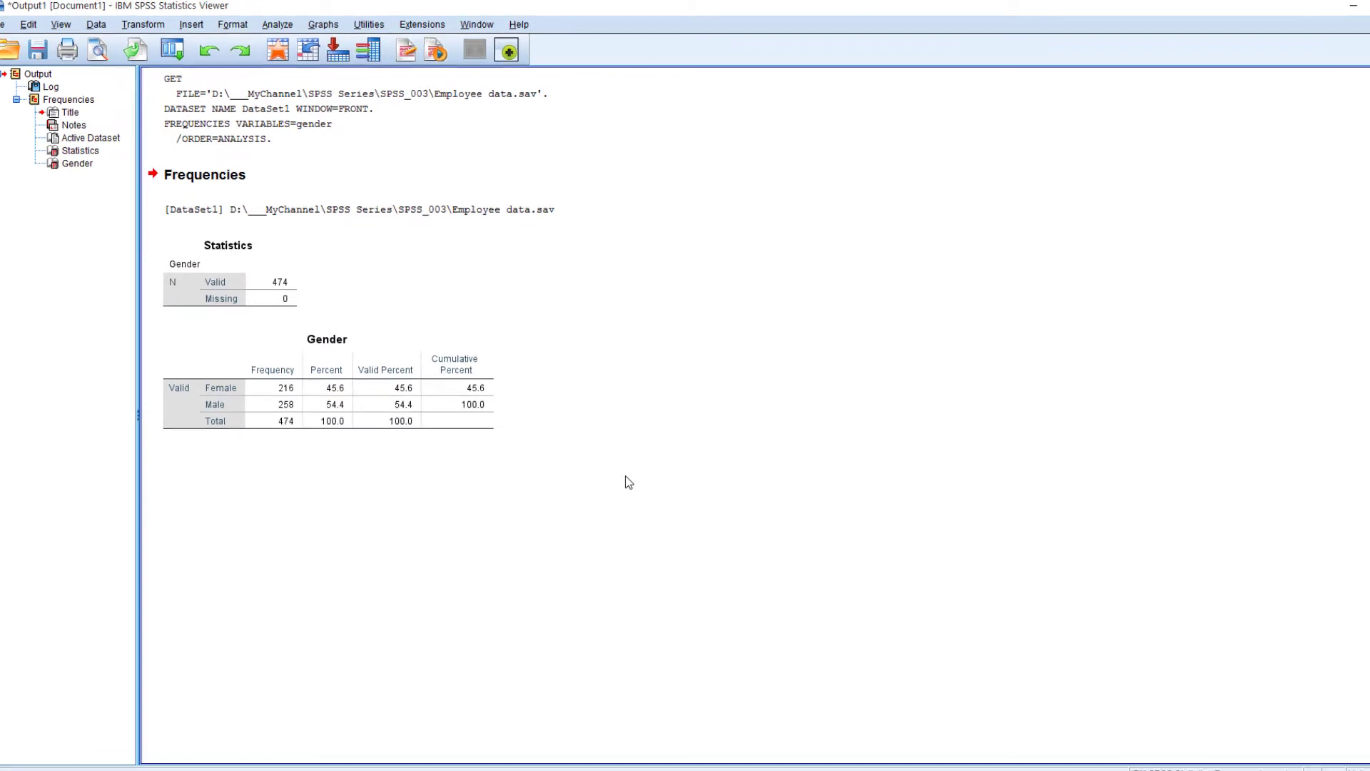
# Examine the Statistics table and the Gender frequency table in the output.
pyautogui.click(282, 443)
pyautogui.click(207, 325)
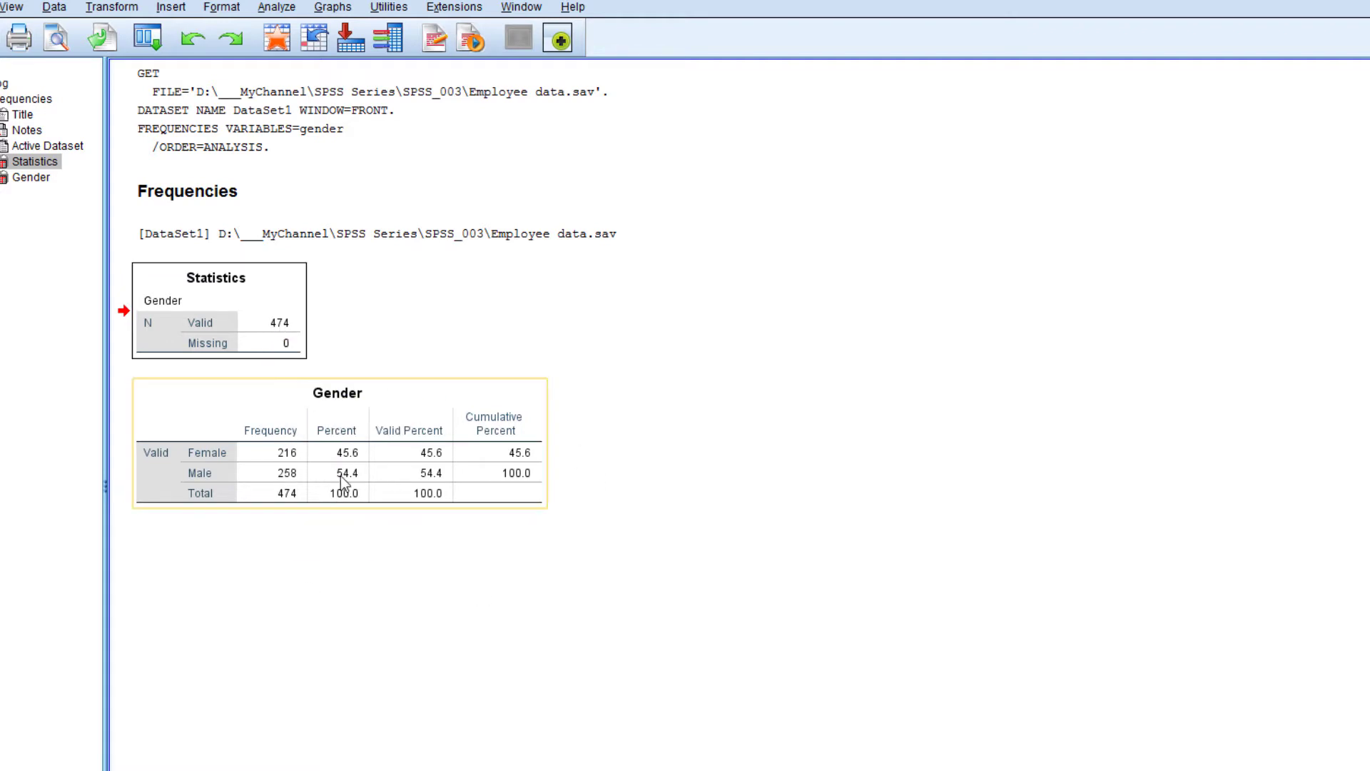
pyautogui.click(311, 651)
# Copy the Gender frequency table from the output.
pyautogui.click(289, 468)
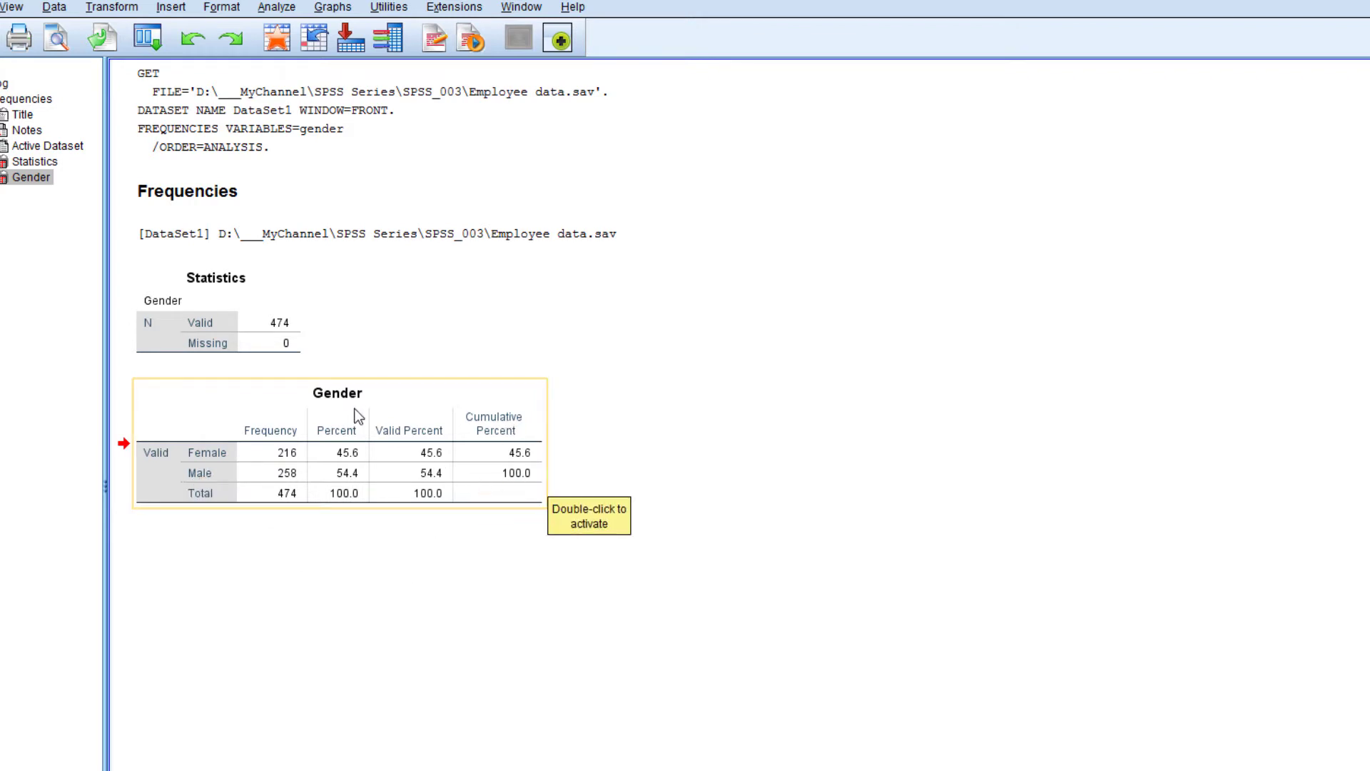
pyautogui.rightClick(404, 439)
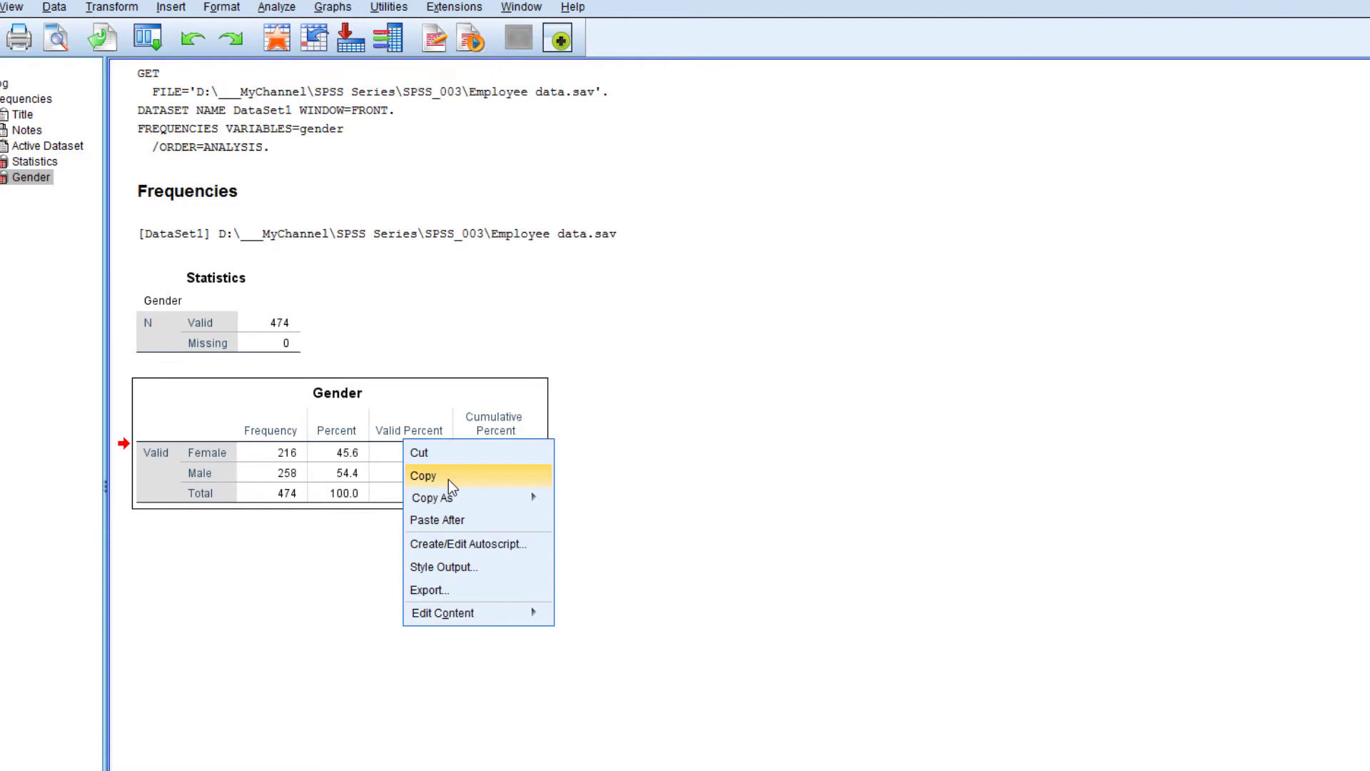
pyautogui.click(448, 478)
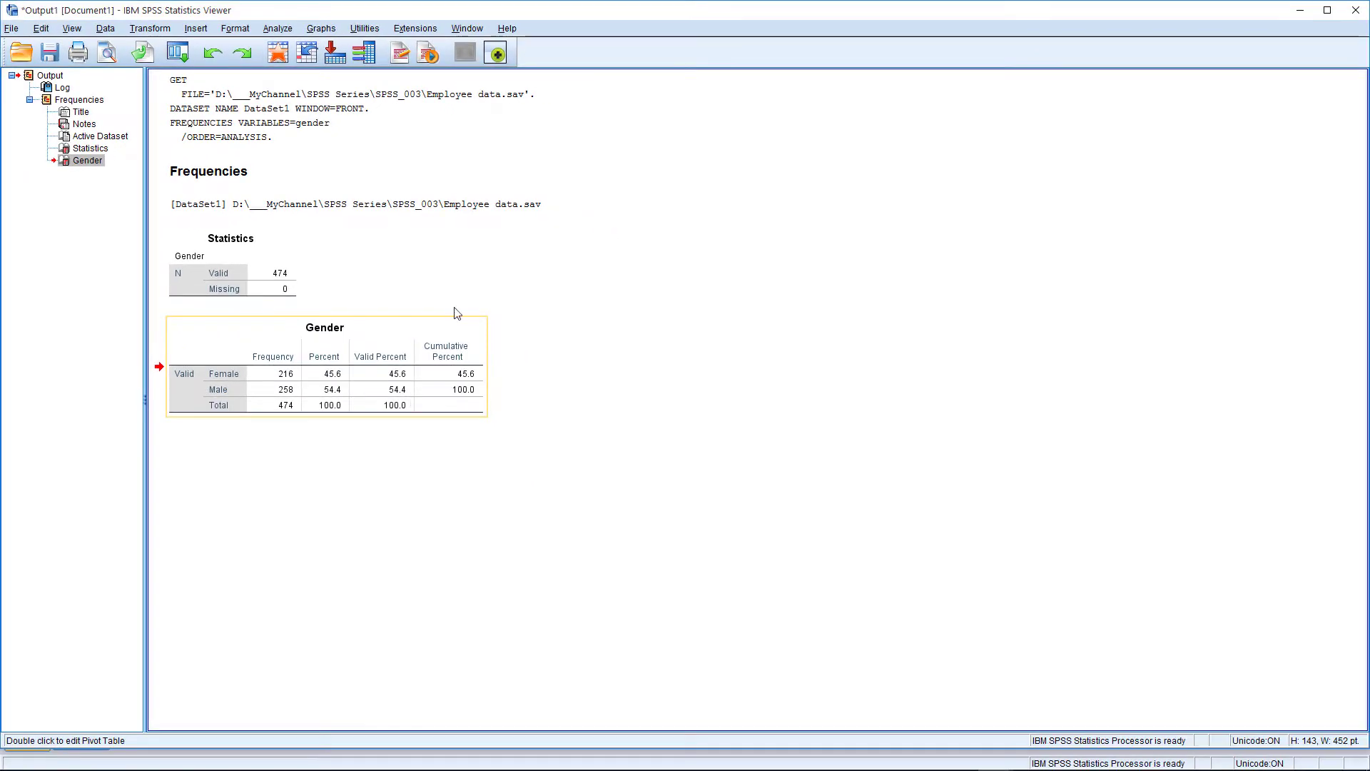
# Close the output without saving it and reopen the Frequencies analysis for the employee data.
pyautogui.click(1356, 11)
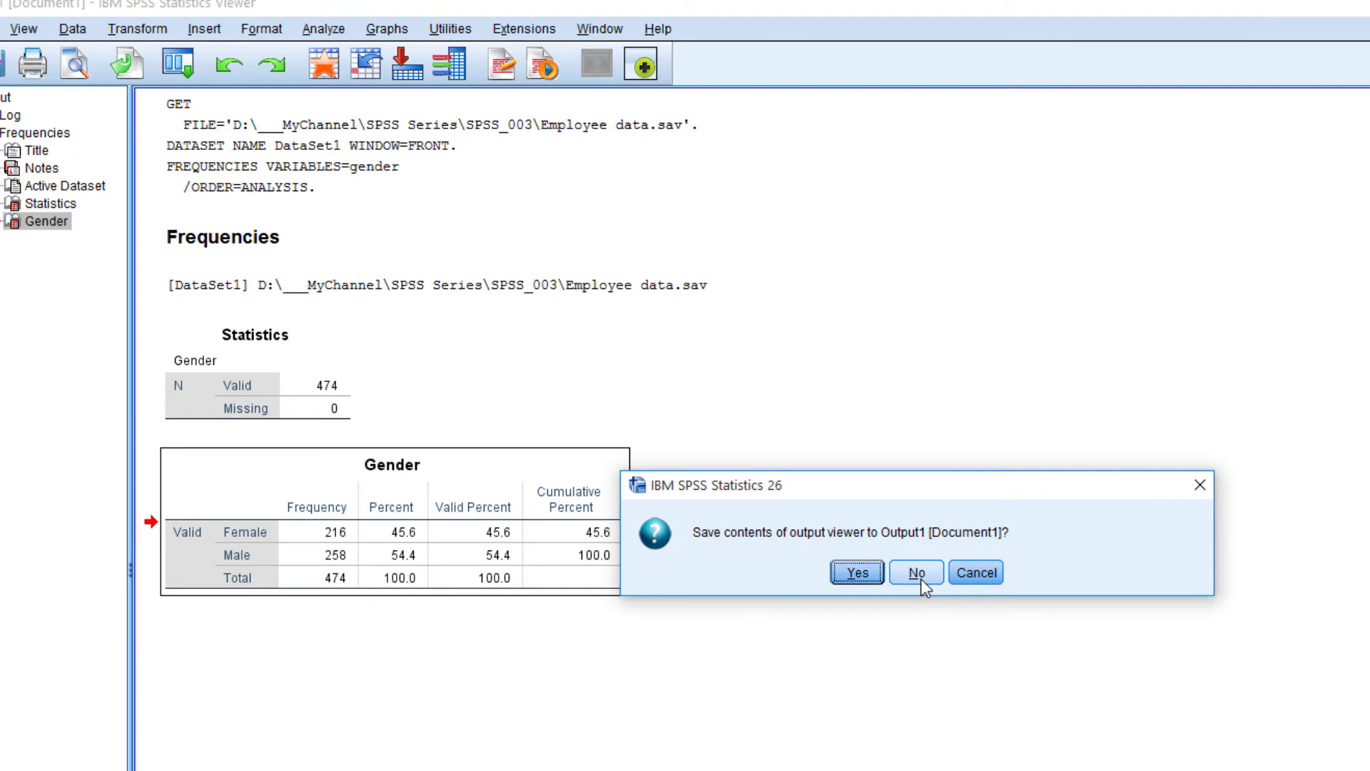
pyautogui.click(917, 572)
pyautogui.click(205, 20)
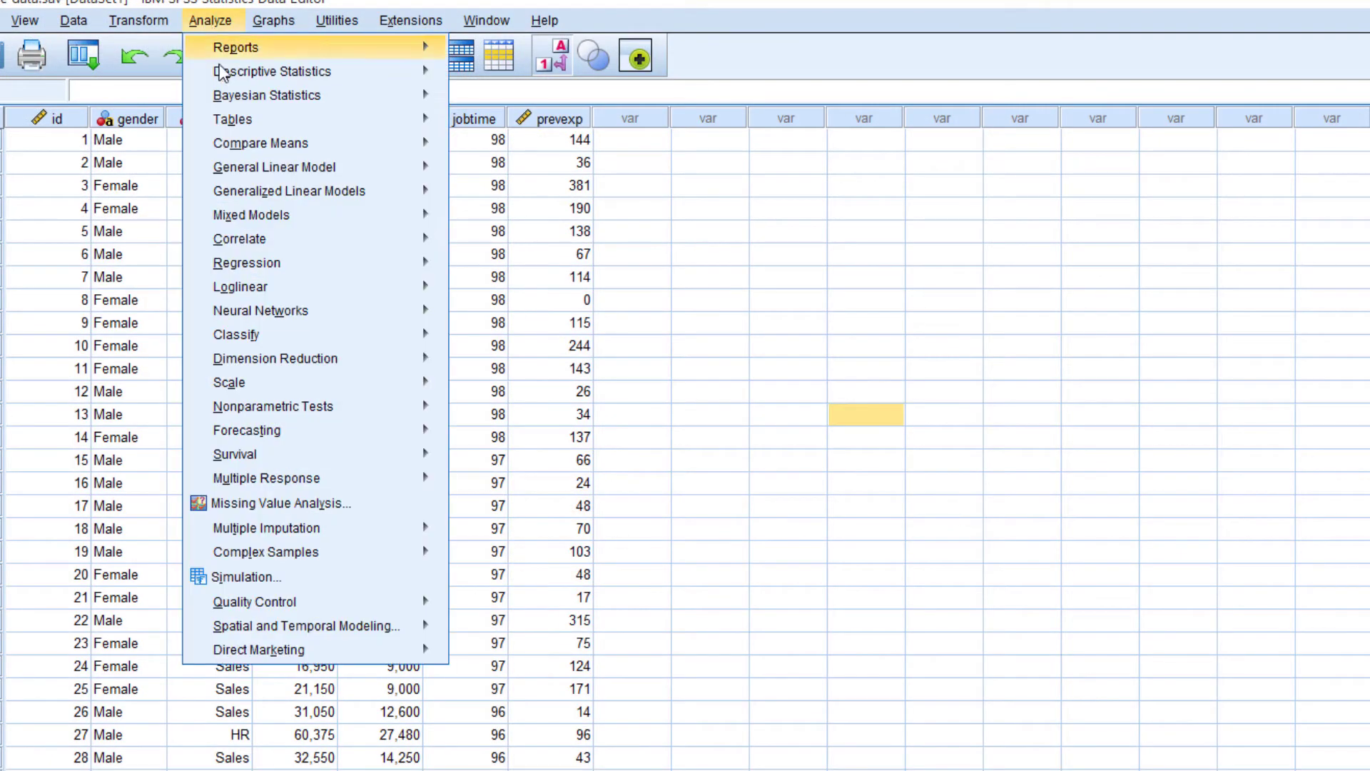
pyautogui.moveTo(234, 57)
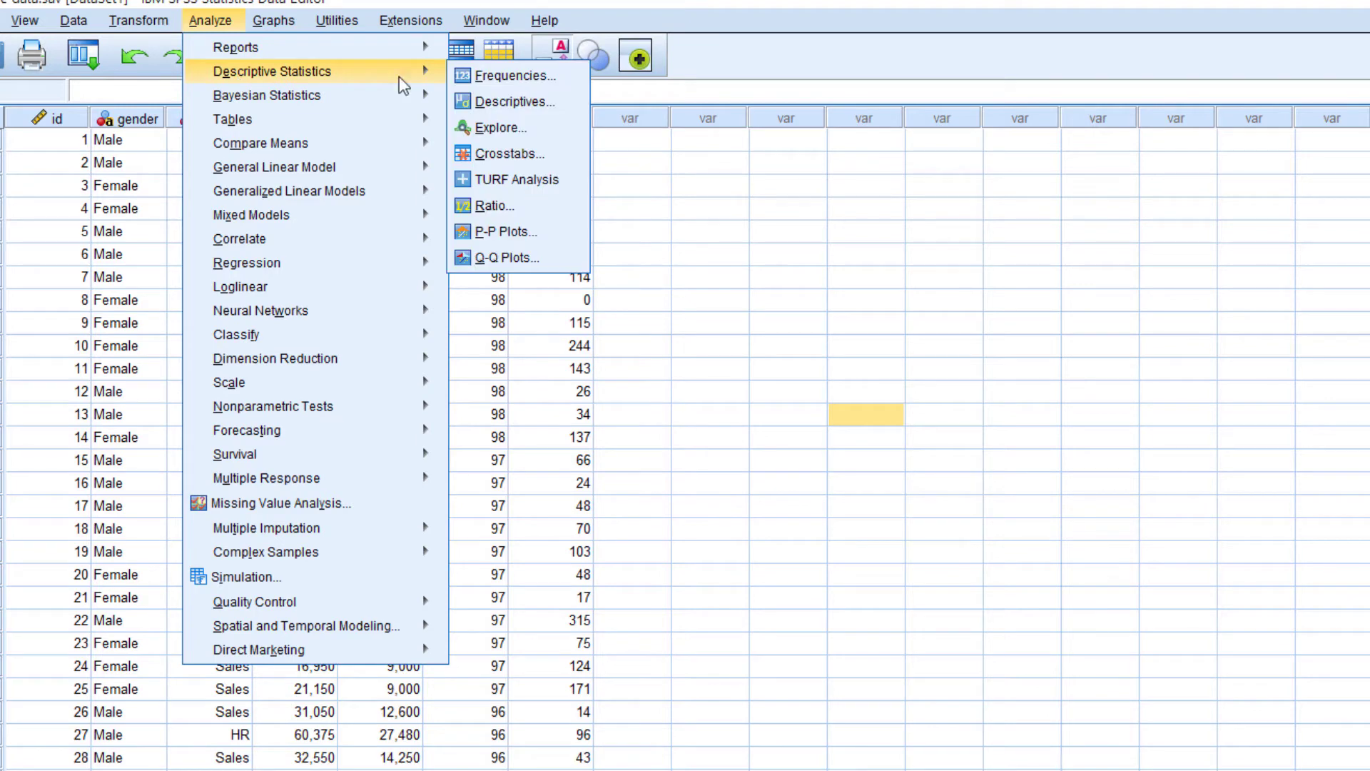
pyautogui.click(514, 75)
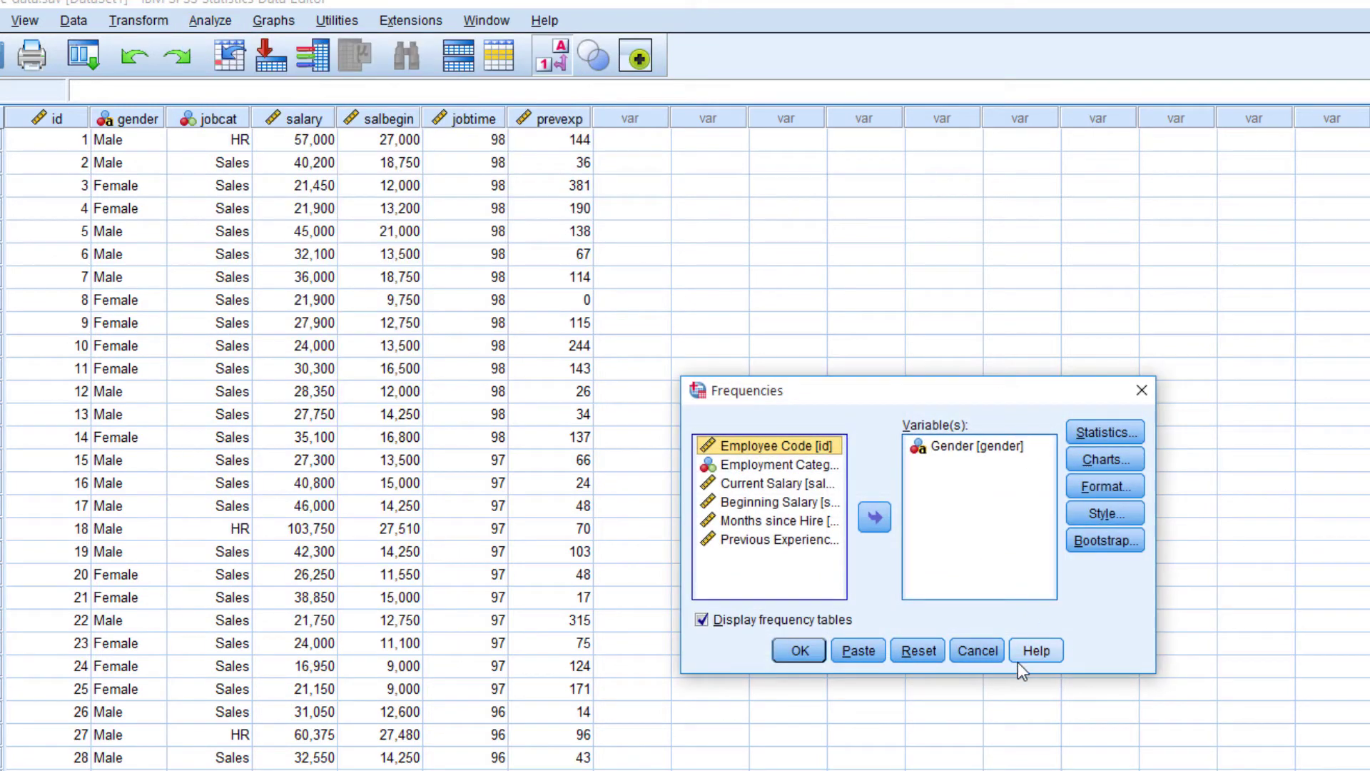
# Add Employment Category to the Frequencies variables alongside Gender and run the analysis.
pyautogui.click(945, 452)
pyautogui.click(798, 467)
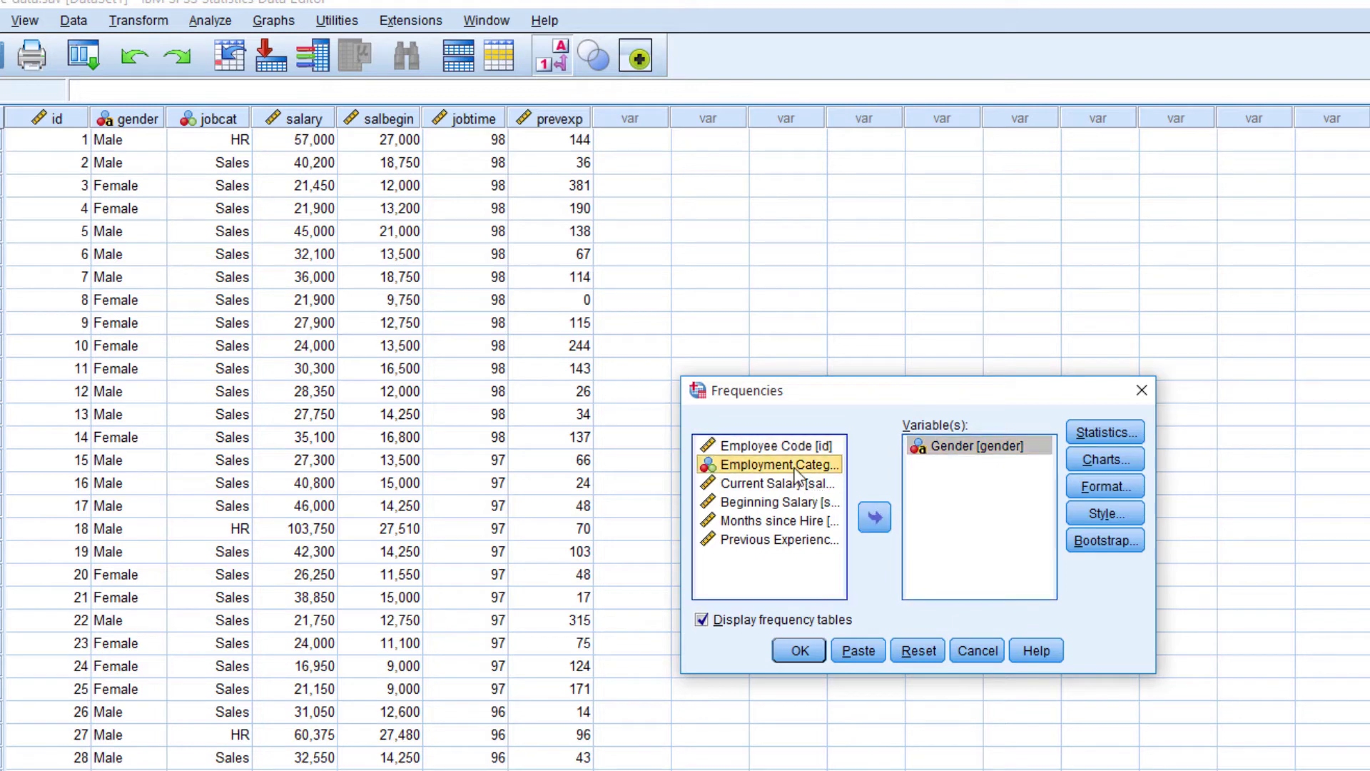
pyautogui.click(875, 519)
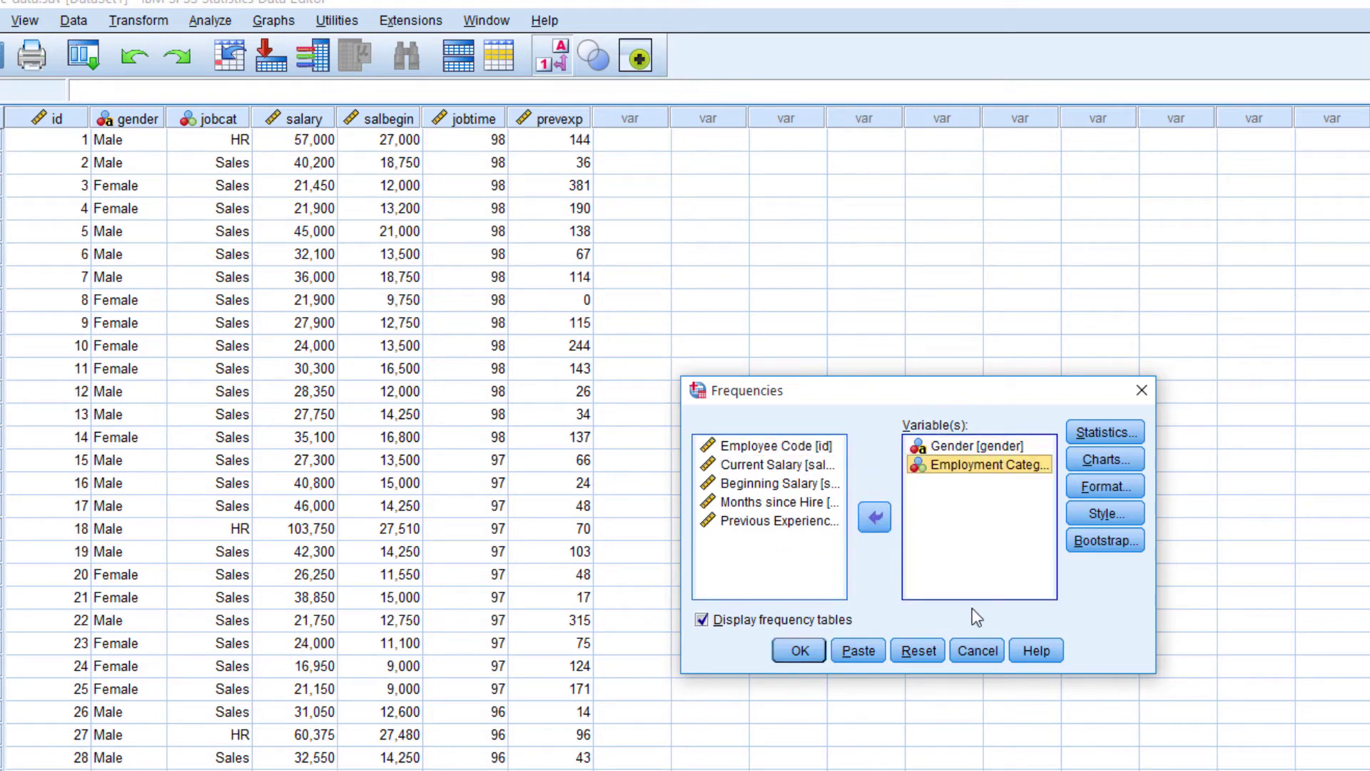
pyautogui.click(958, 448)
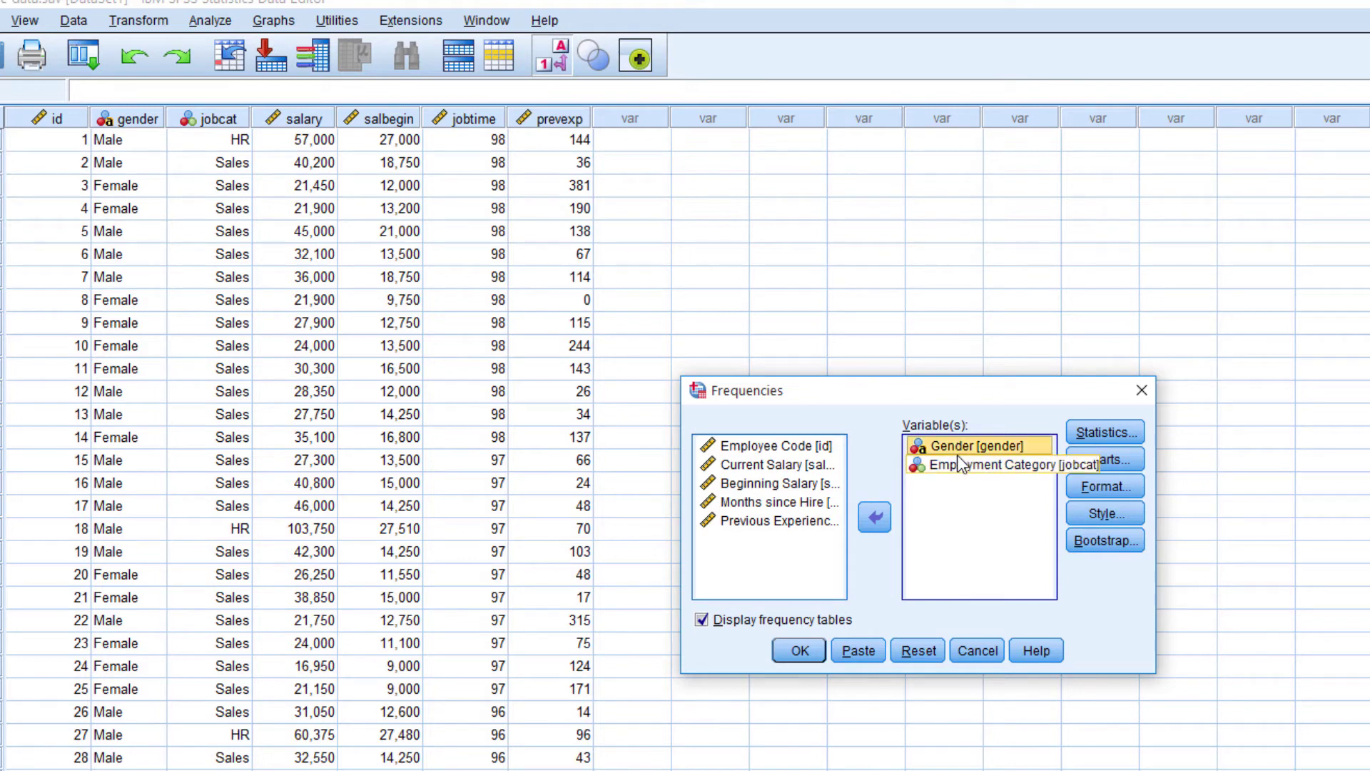
pyautogui.click(957, 458)
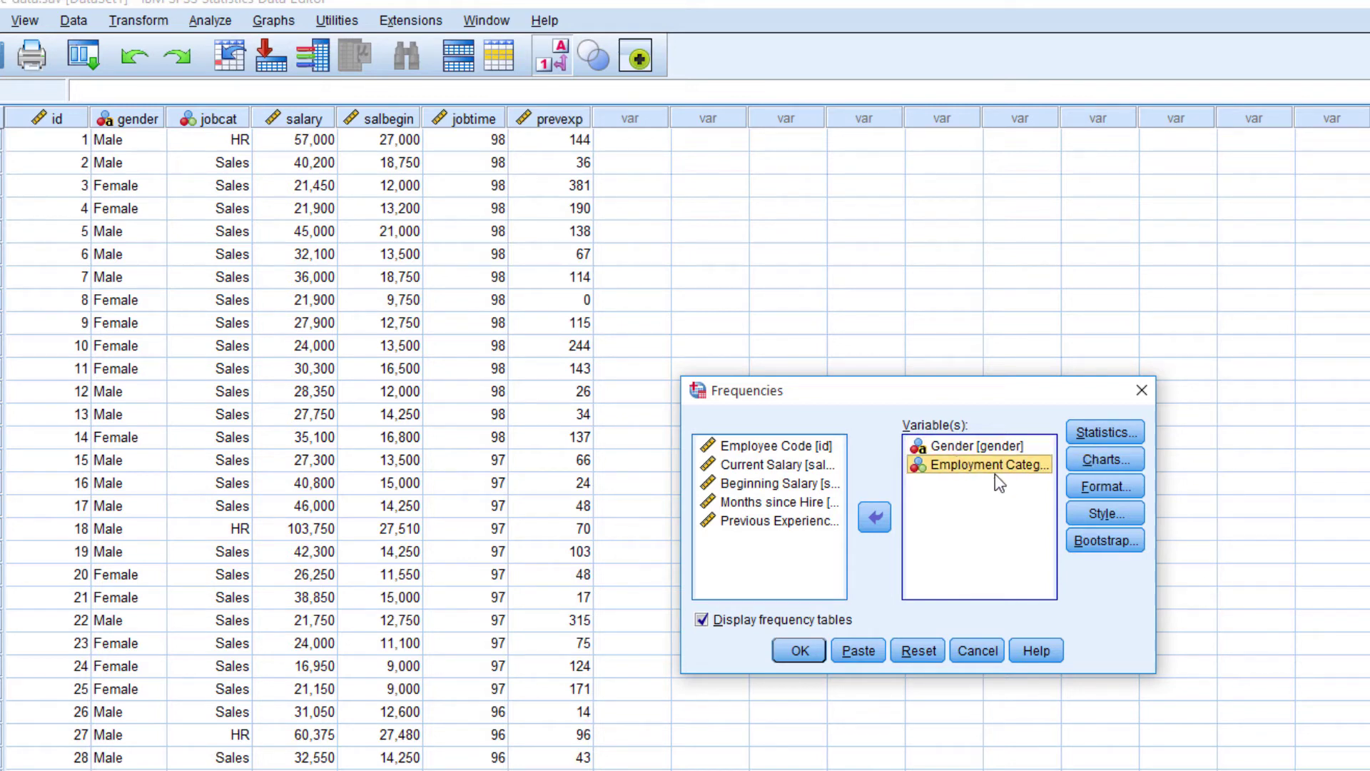
pyautogui.click(792, 651)
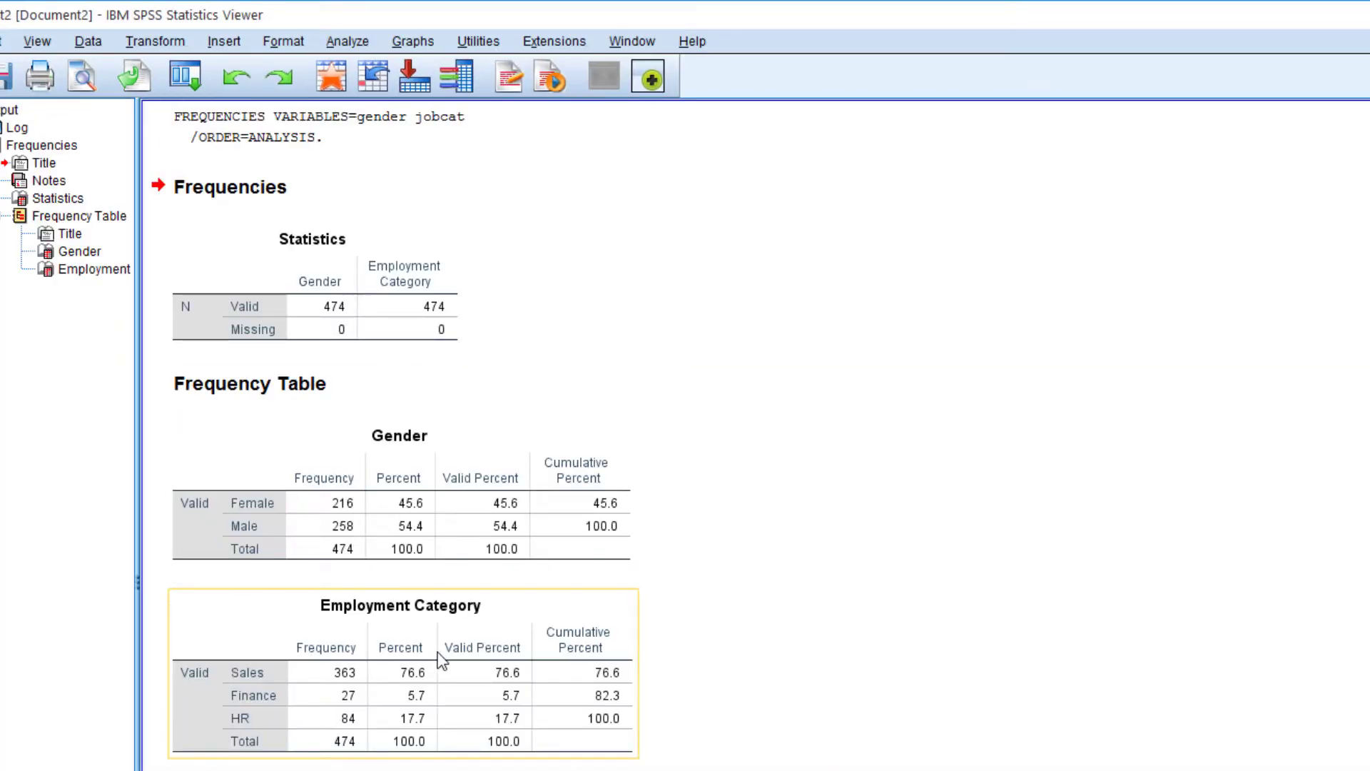
# Examine the Gender and Employment Category frequency tables and close the output without saving it.
pyautogui.click(425, 504)
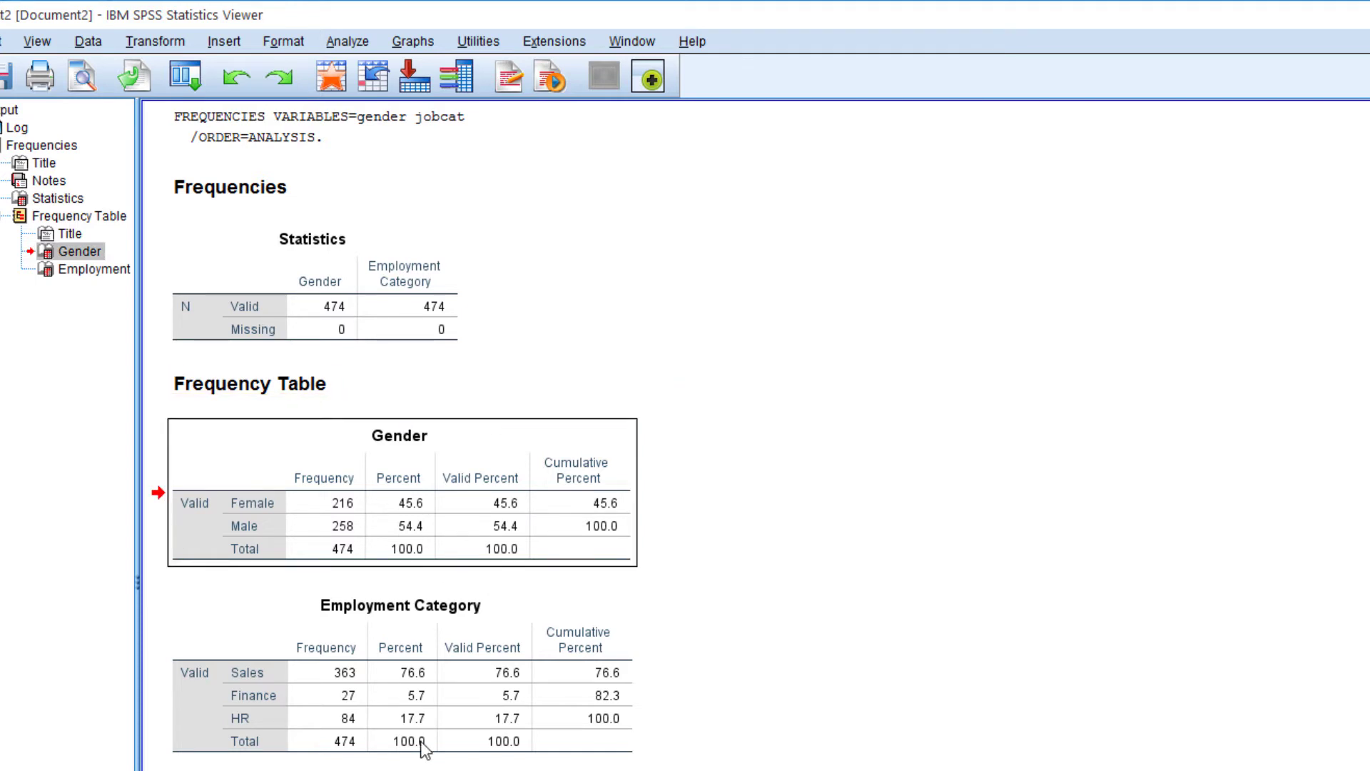
pyautogui.click(423, 697)
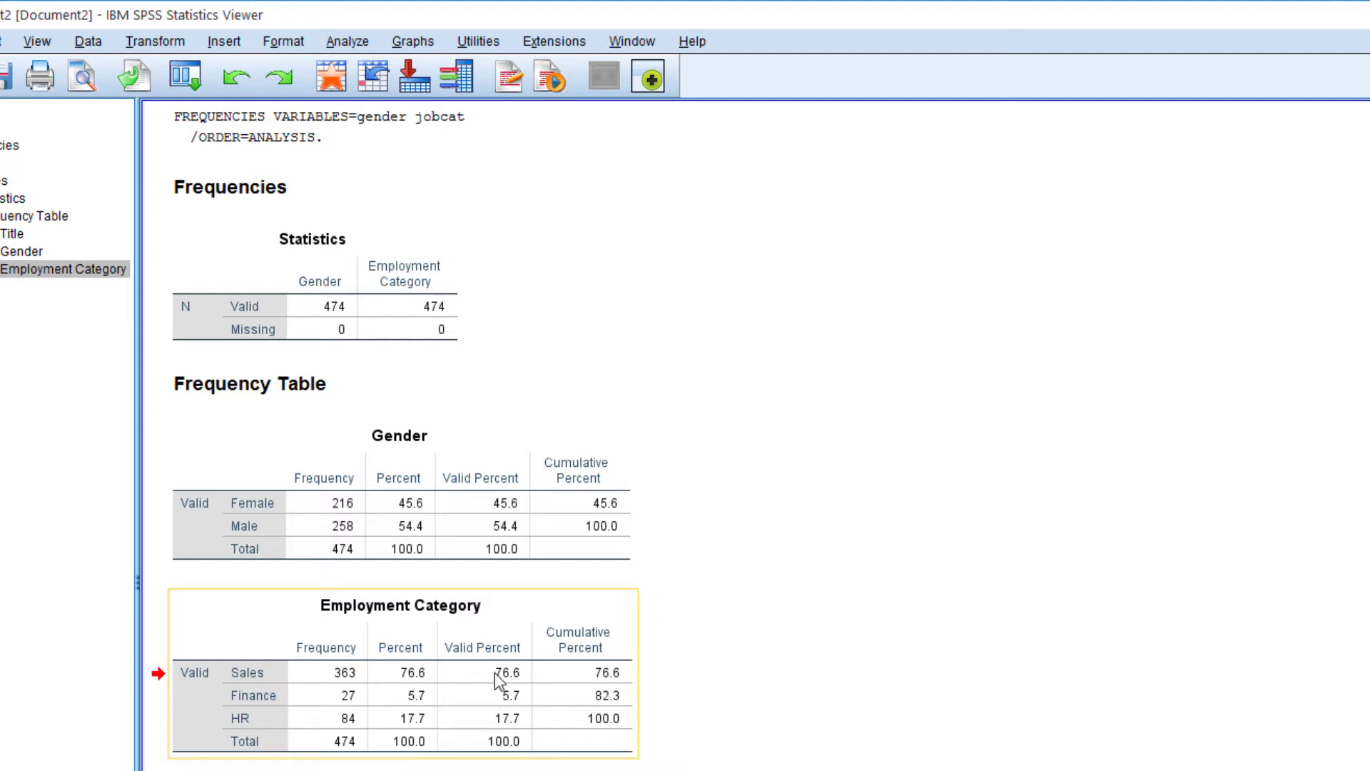
pyautogui.click(598, 755)
pyautogui.hotkey('alt', 'F4')
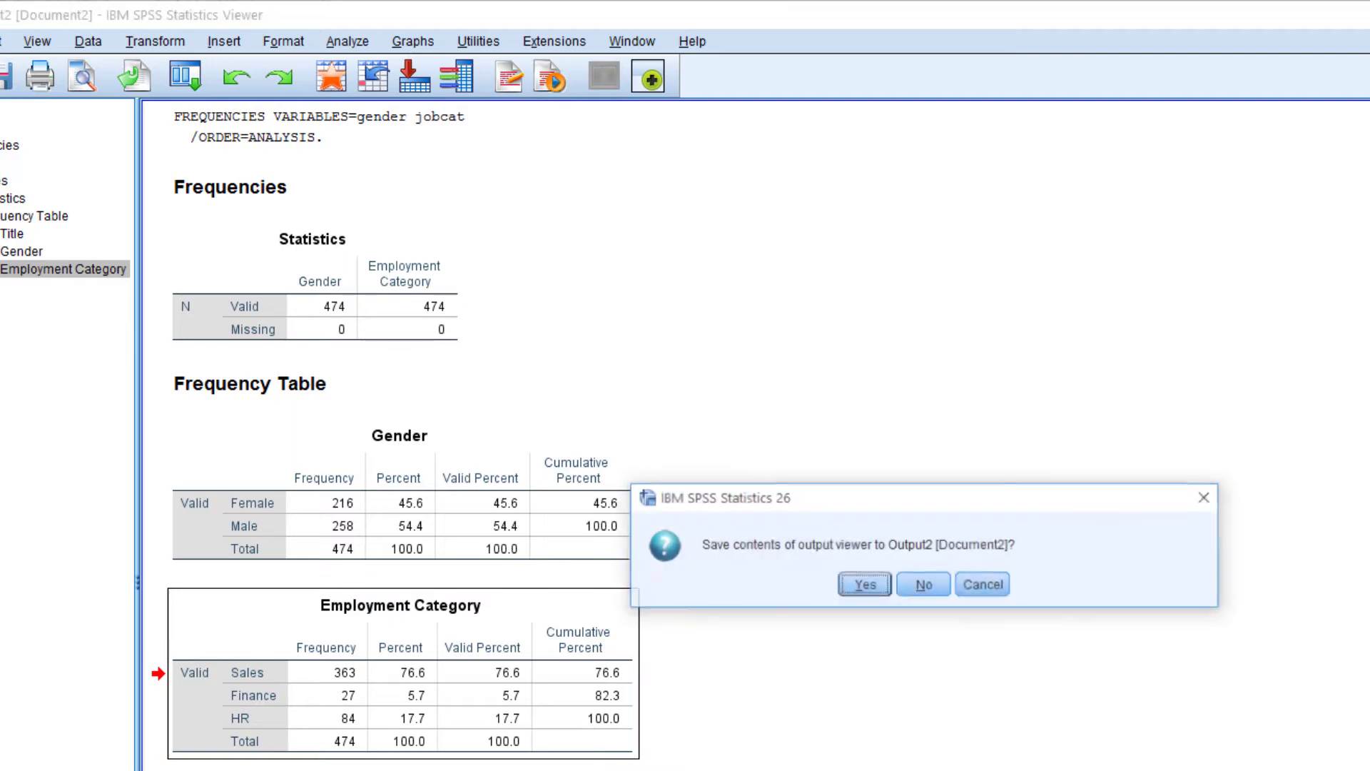
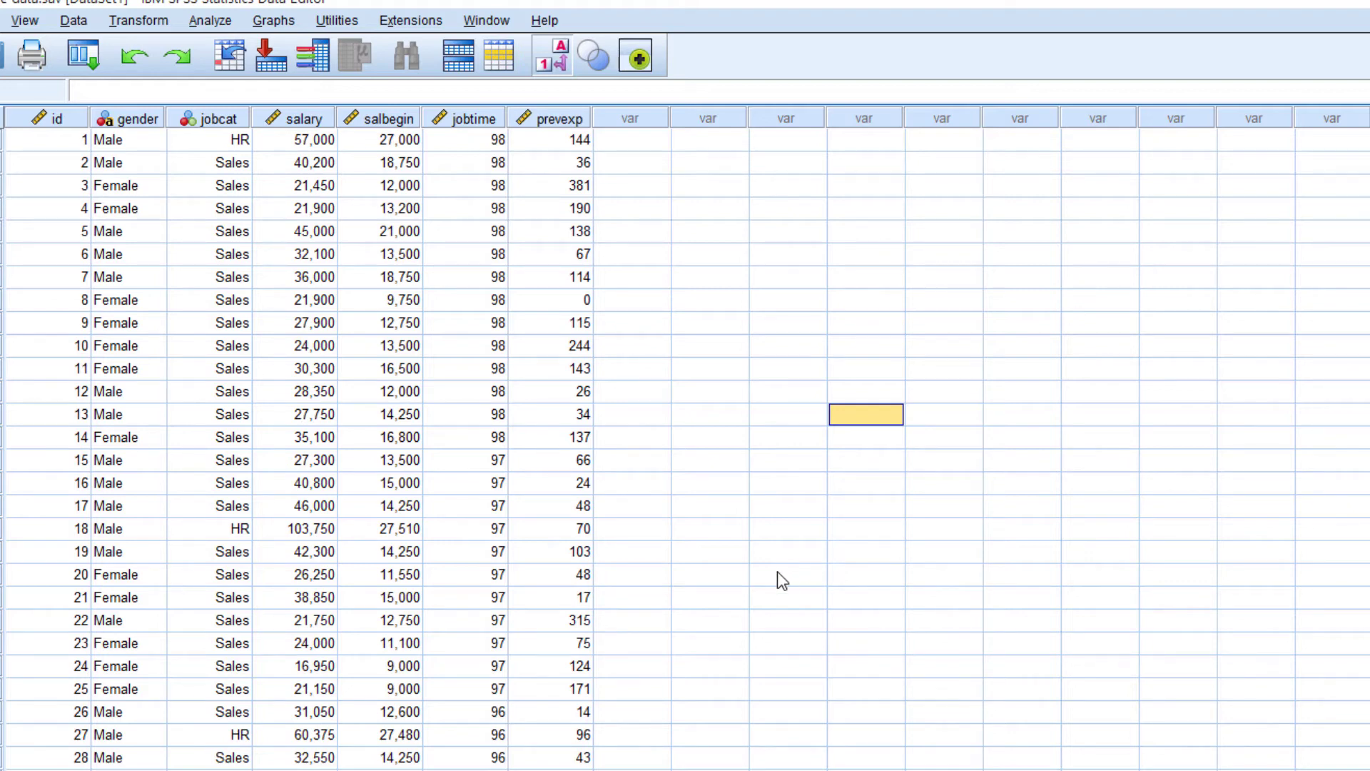
# Start a Crosstabs analysis on the employee data with Gender as the row variable.
pyautogui.click(227, 26)
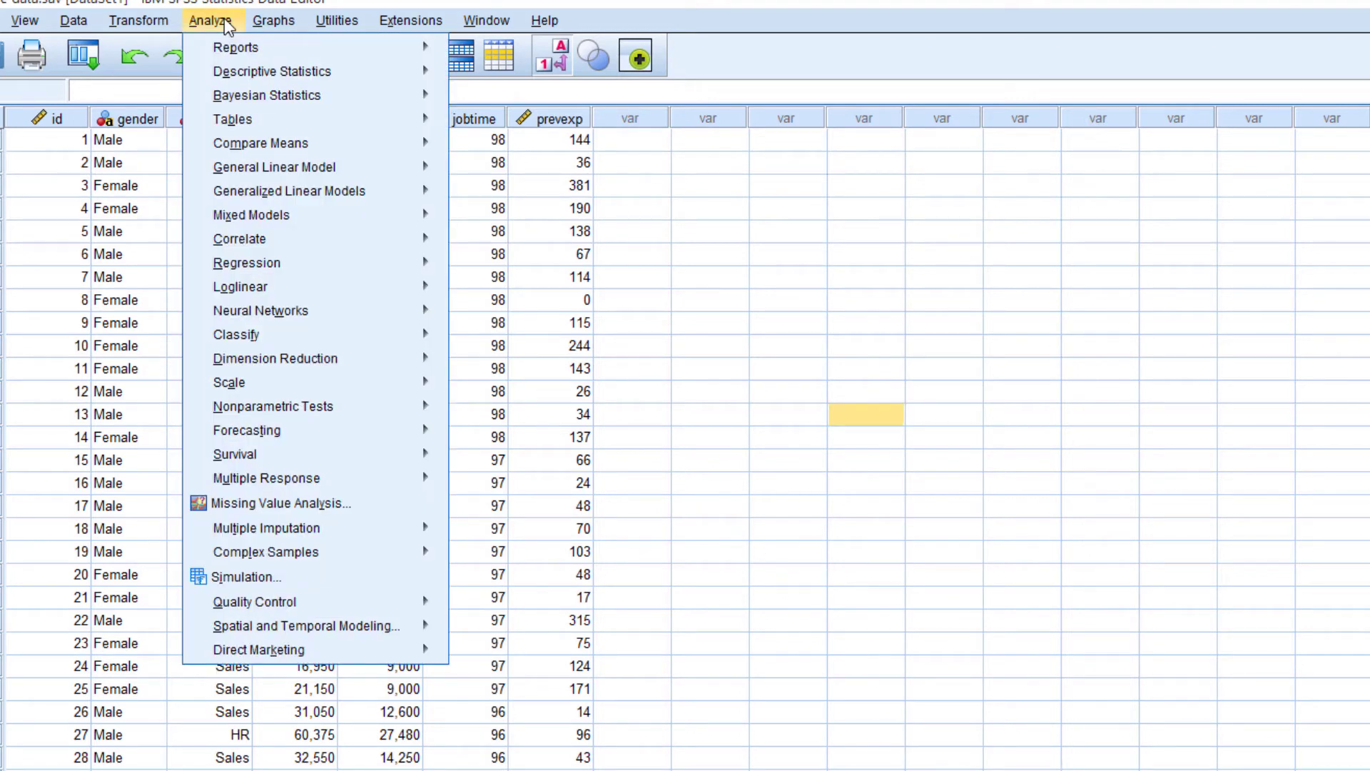
pyautogui.moveTo(250, 78)
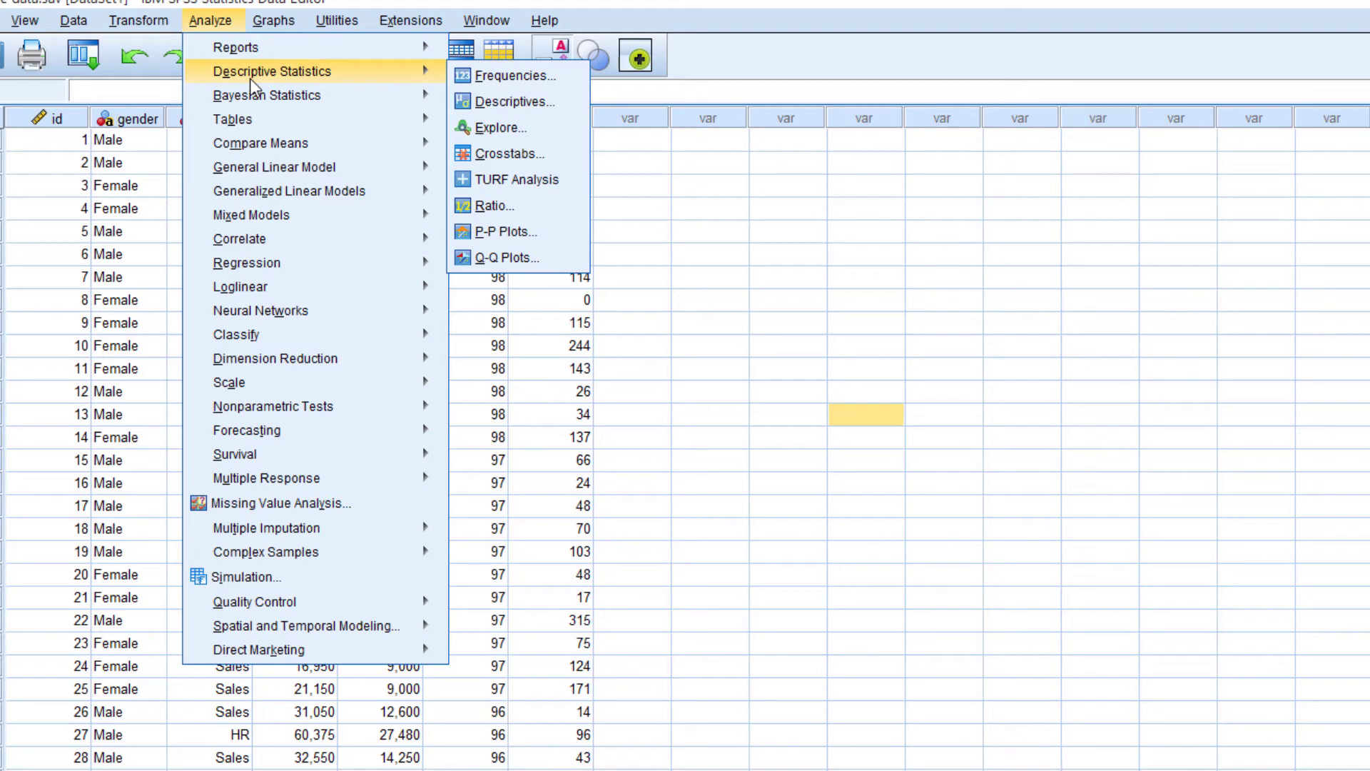
pyautogui.click(518, 154)
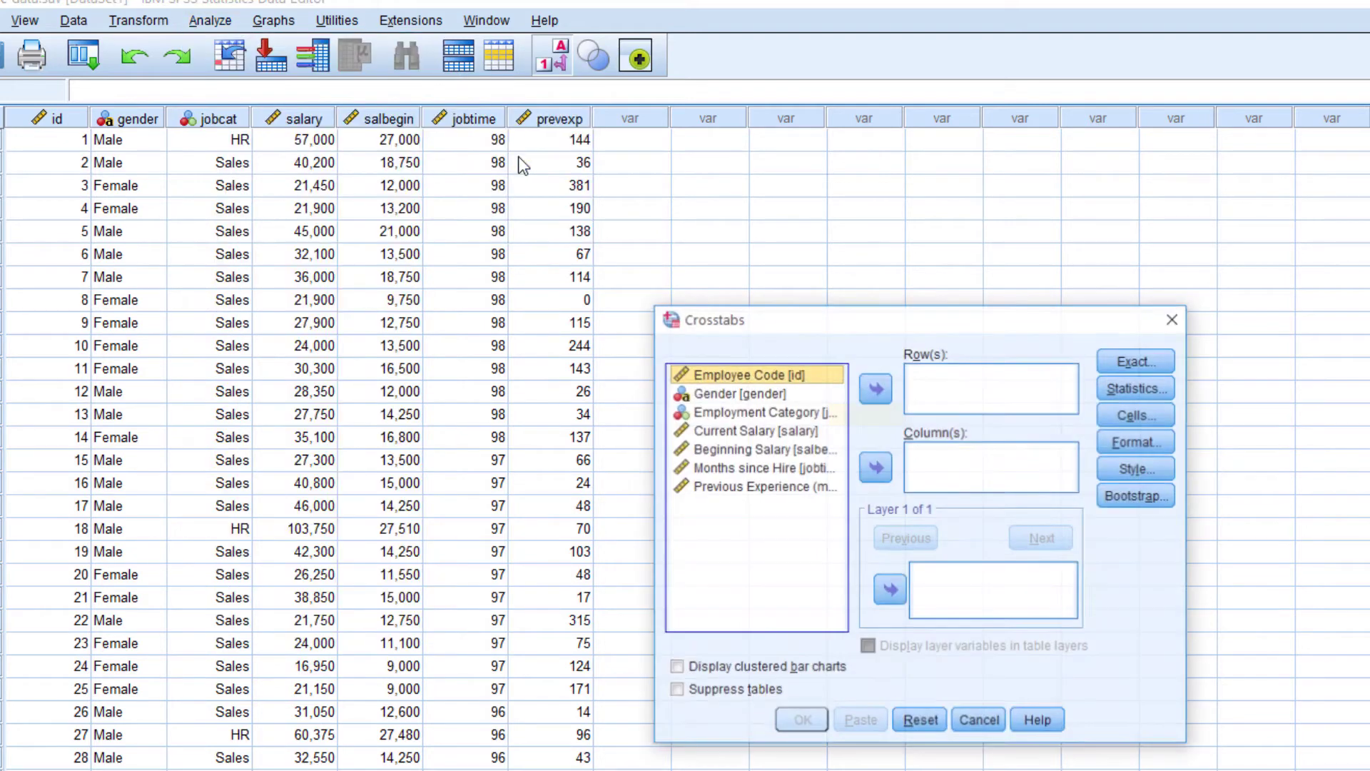
pyautogui.click(964, 479)
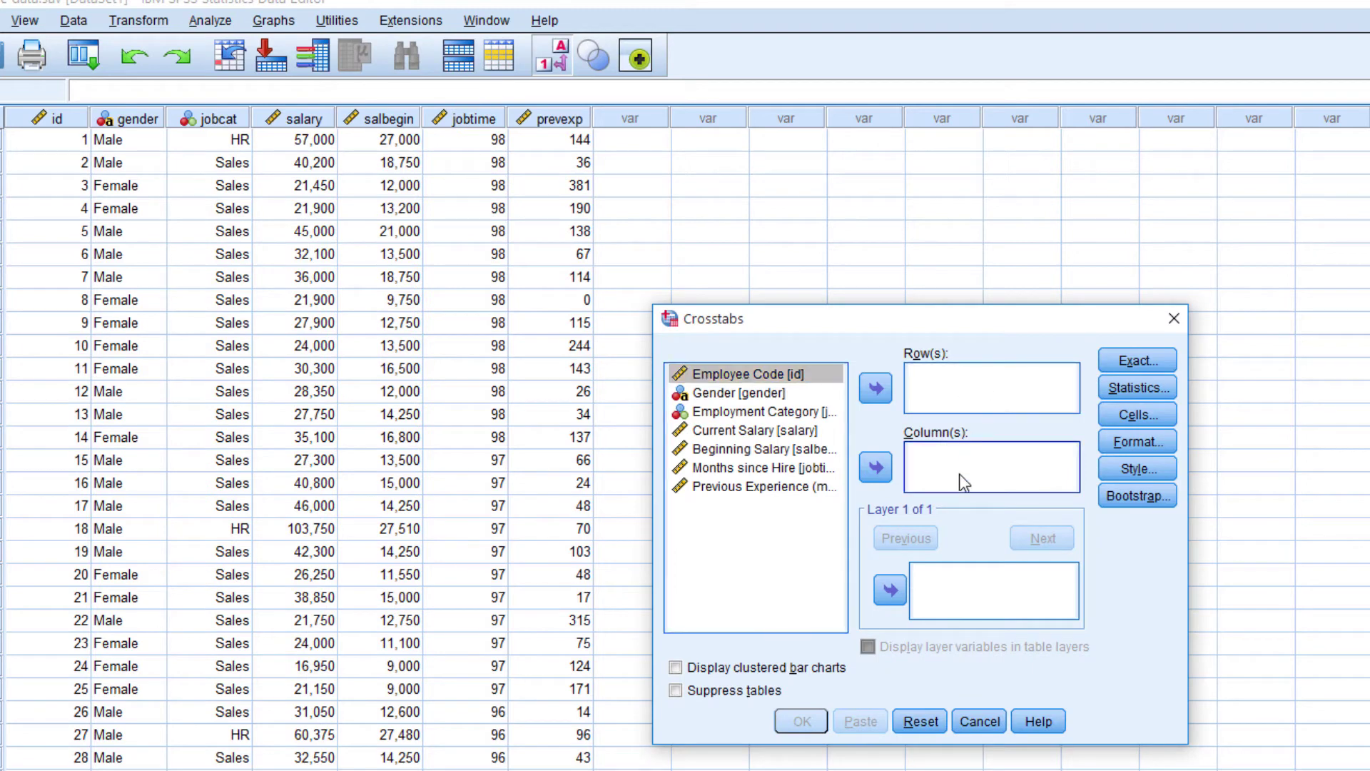
pyautogui.click(741, 393)
pyautogui.click(877, 389)
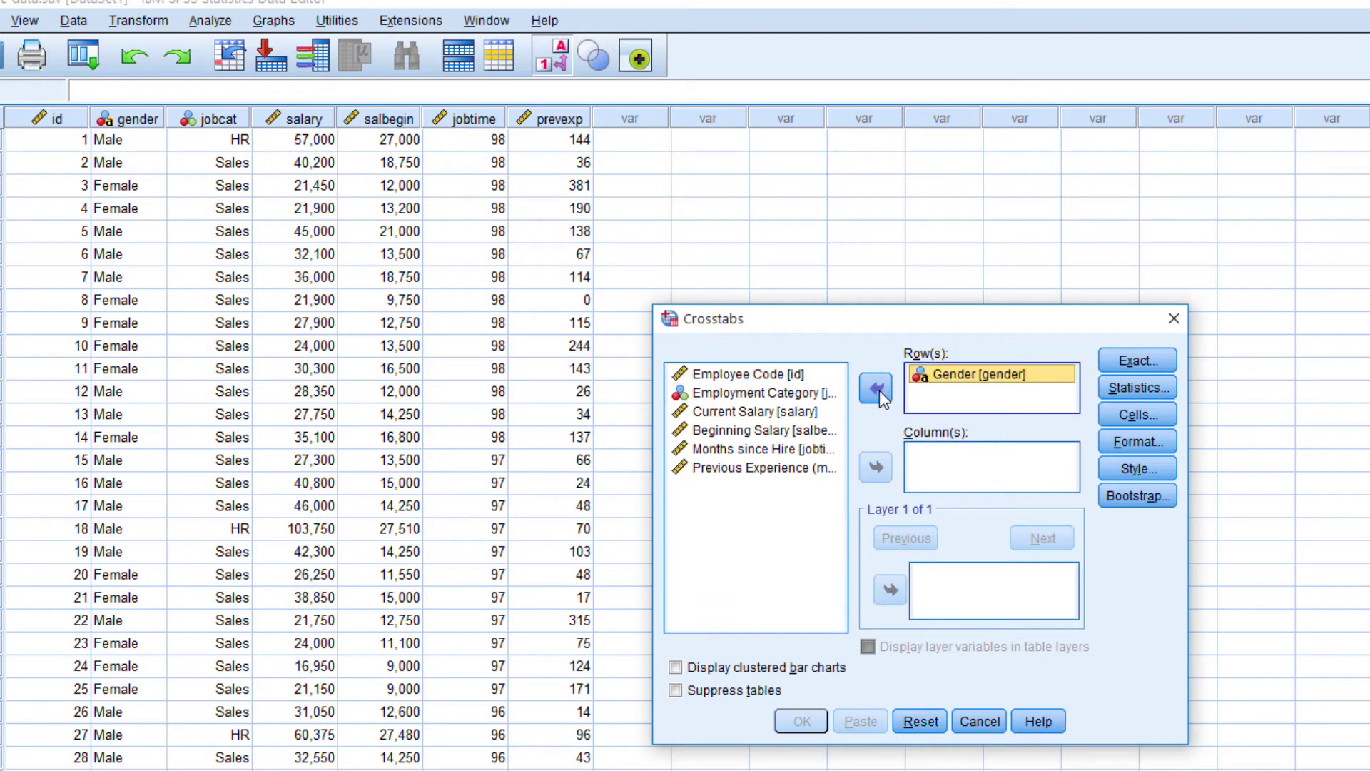
# Set Employment Category as the Crosstabs column variable and run the analysis.
pyautogui.click(768, 393)
pyautogui.click(877, 469)
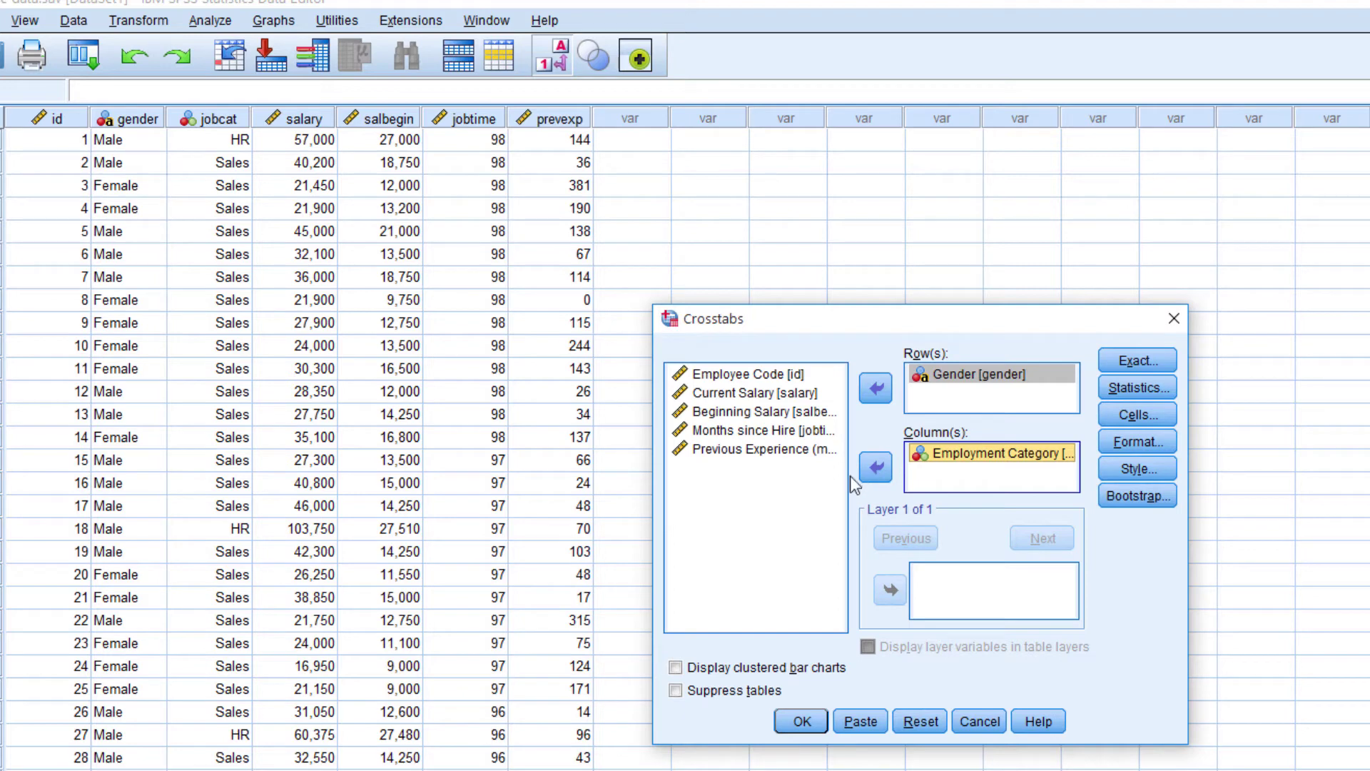
pyautogui.click(969, 381)
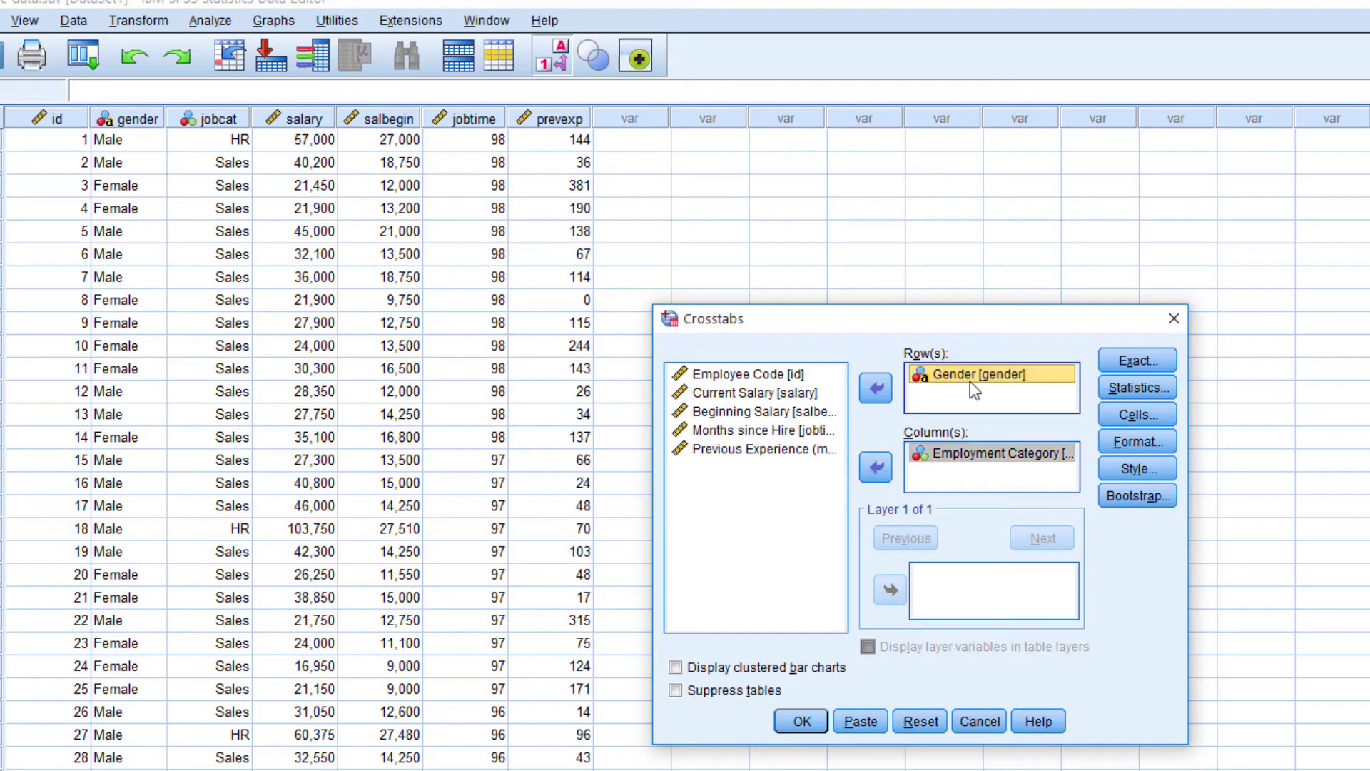
pyautogui.click(976, 460)
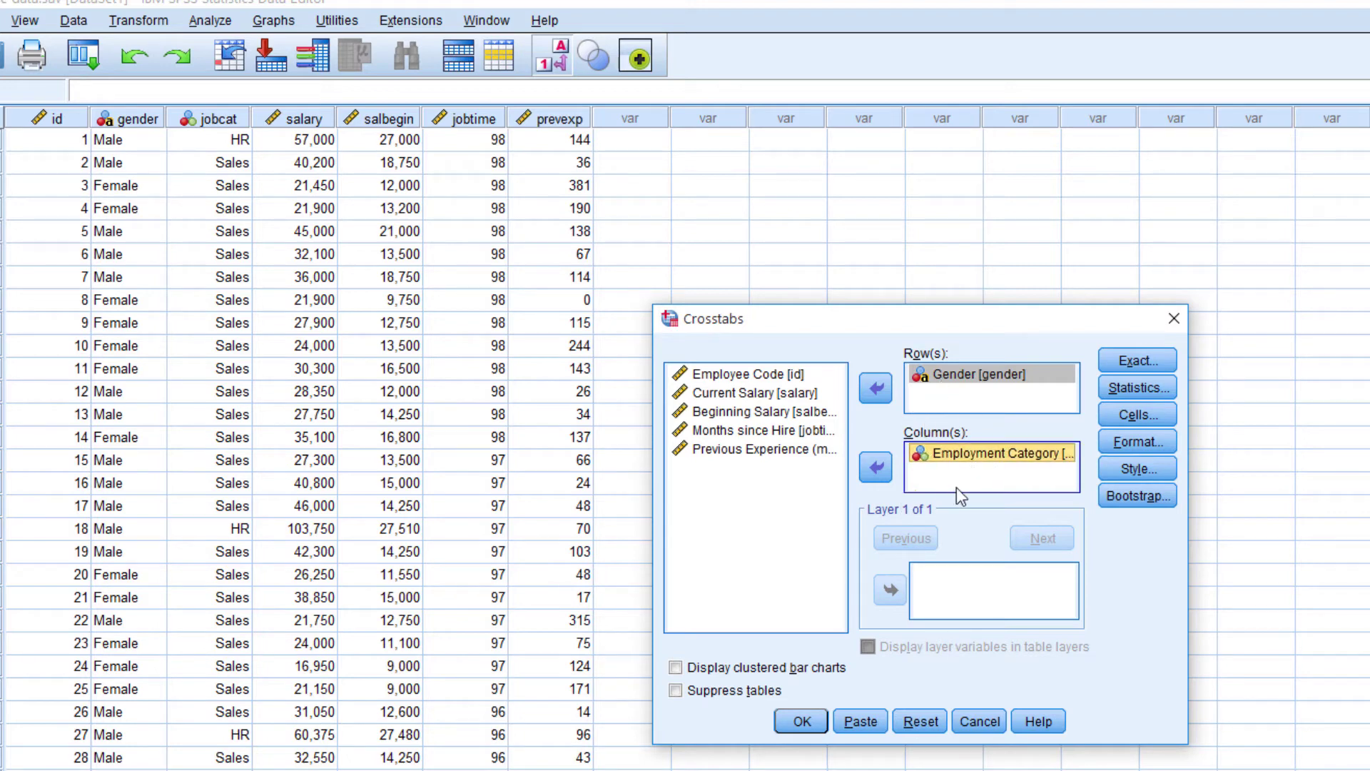
pyautogui.click(805, 723)
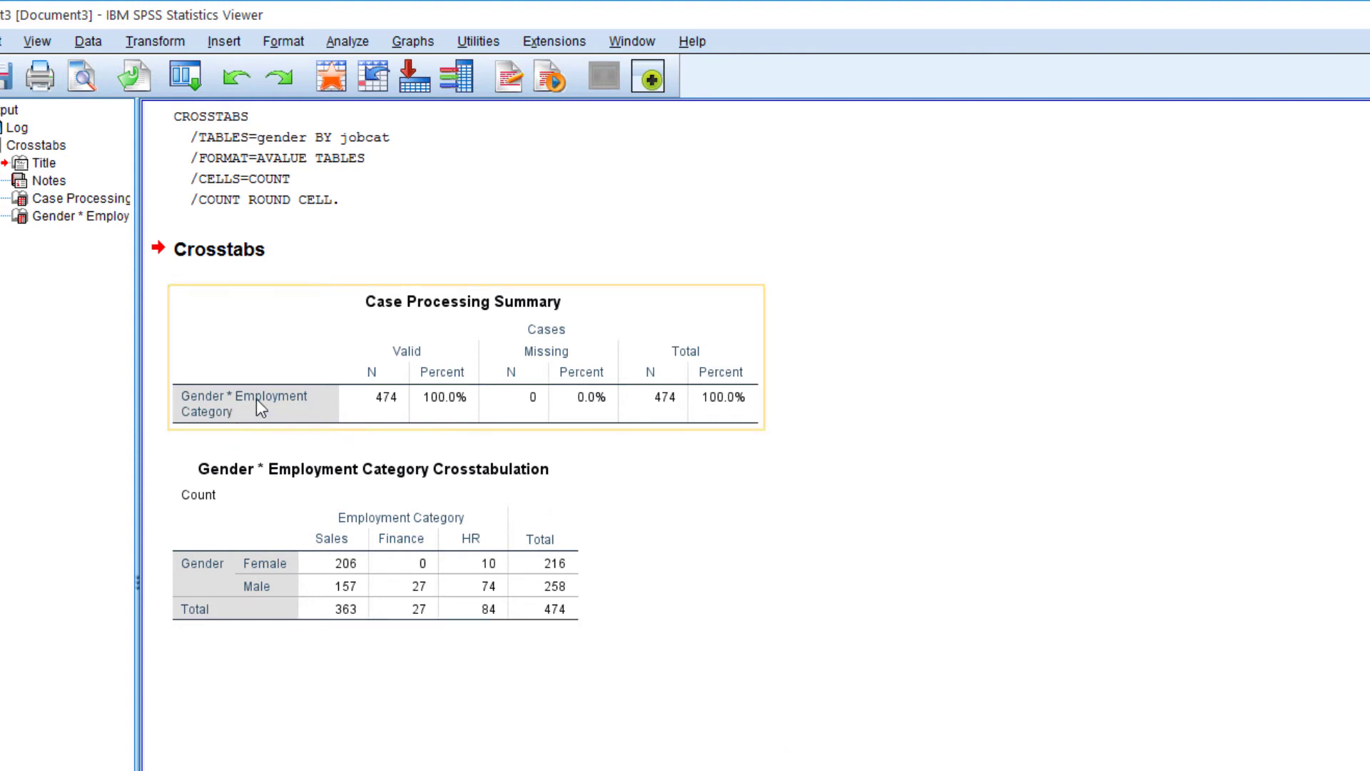
# Examine the Case Processing Summary and the Gender by Employment Category crosstabulation, and close the output without saving it.
pyautogui.click(386, 409)
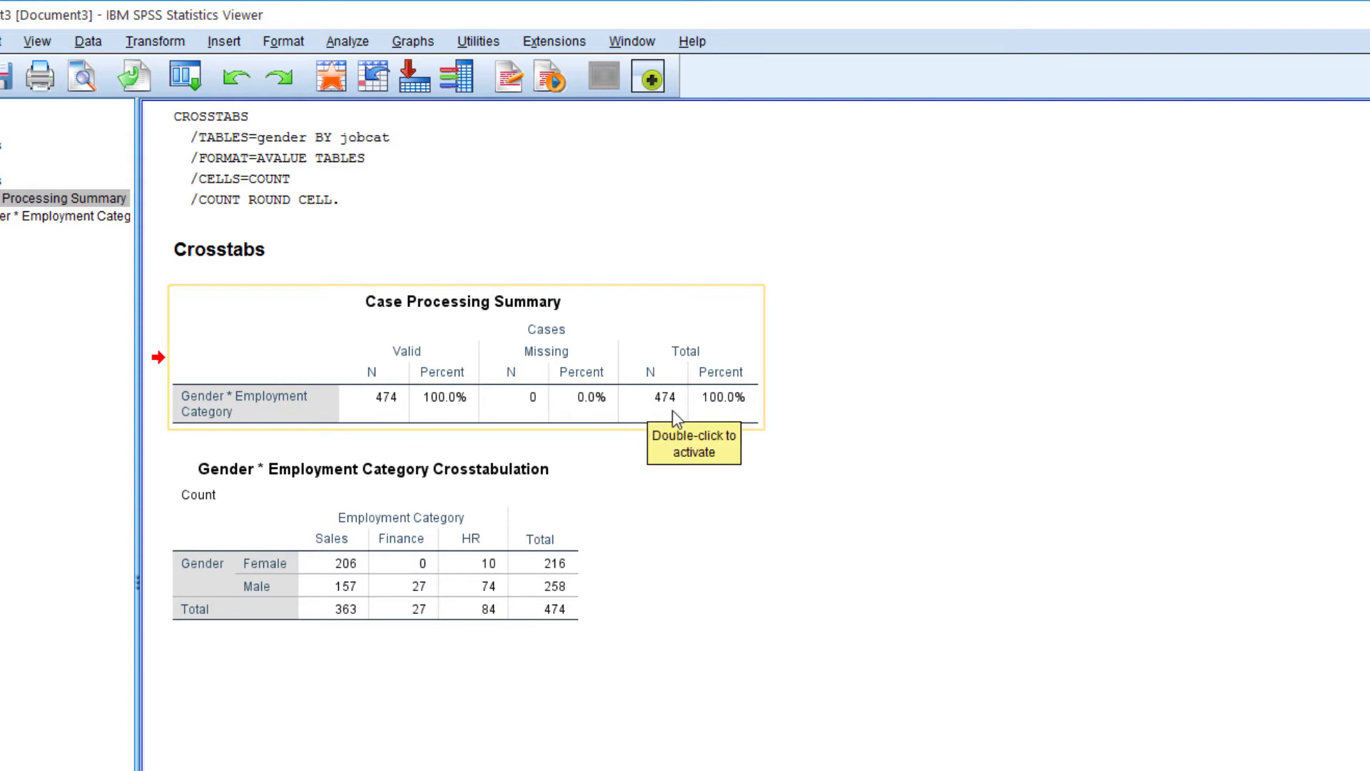
pyautogui.click(370, 591)
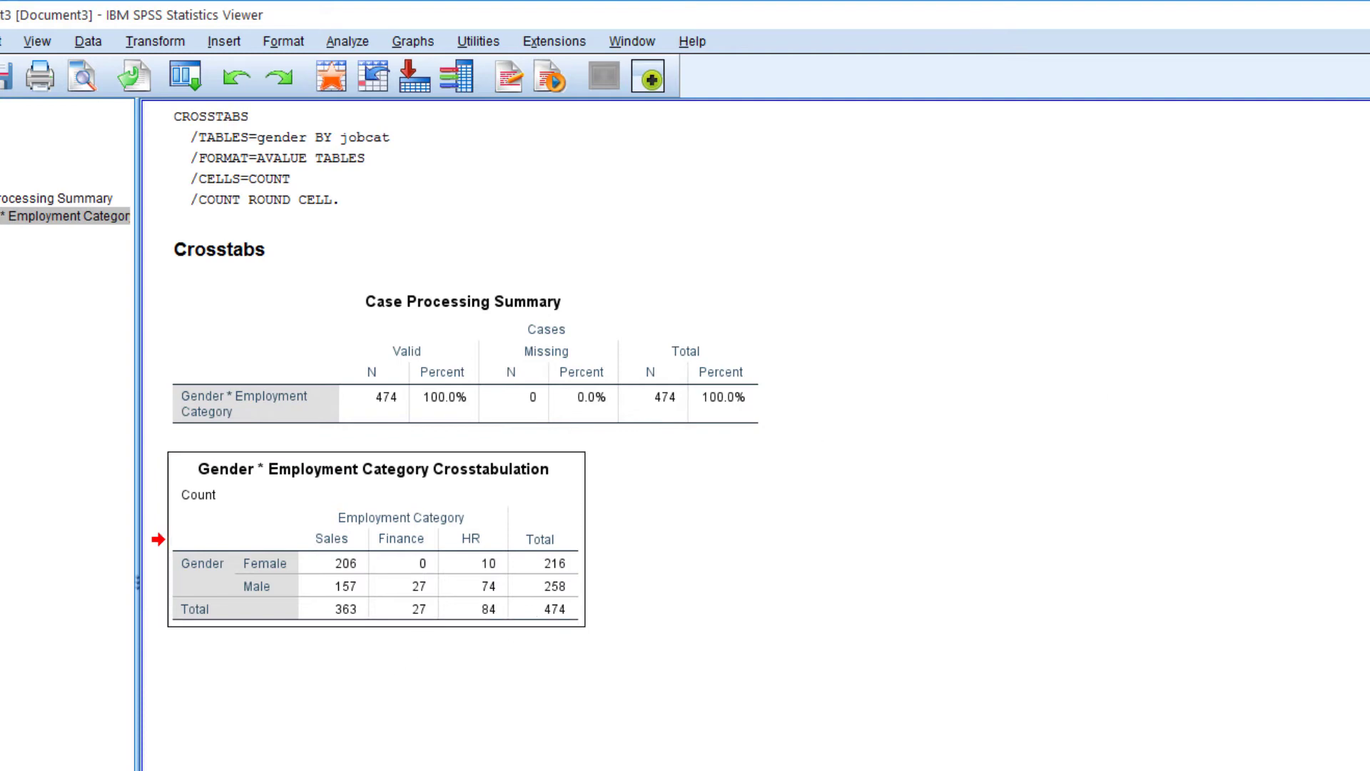
pyautogui.hotkey('alt', 'F4')
pyautogui.click(924, 589)
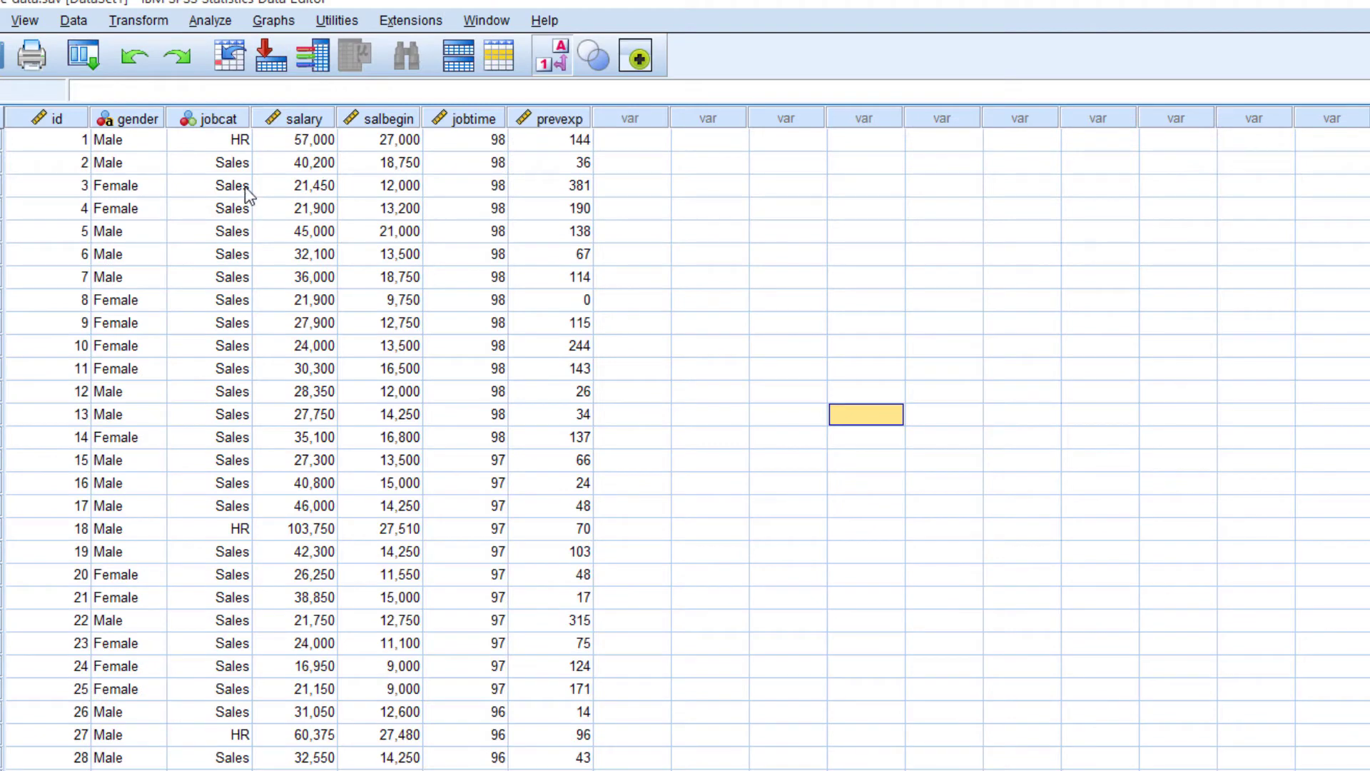
# Start a Descriptives analysis on the employee data with Current Salary as its variable.
pyautogui.click(210, 20)
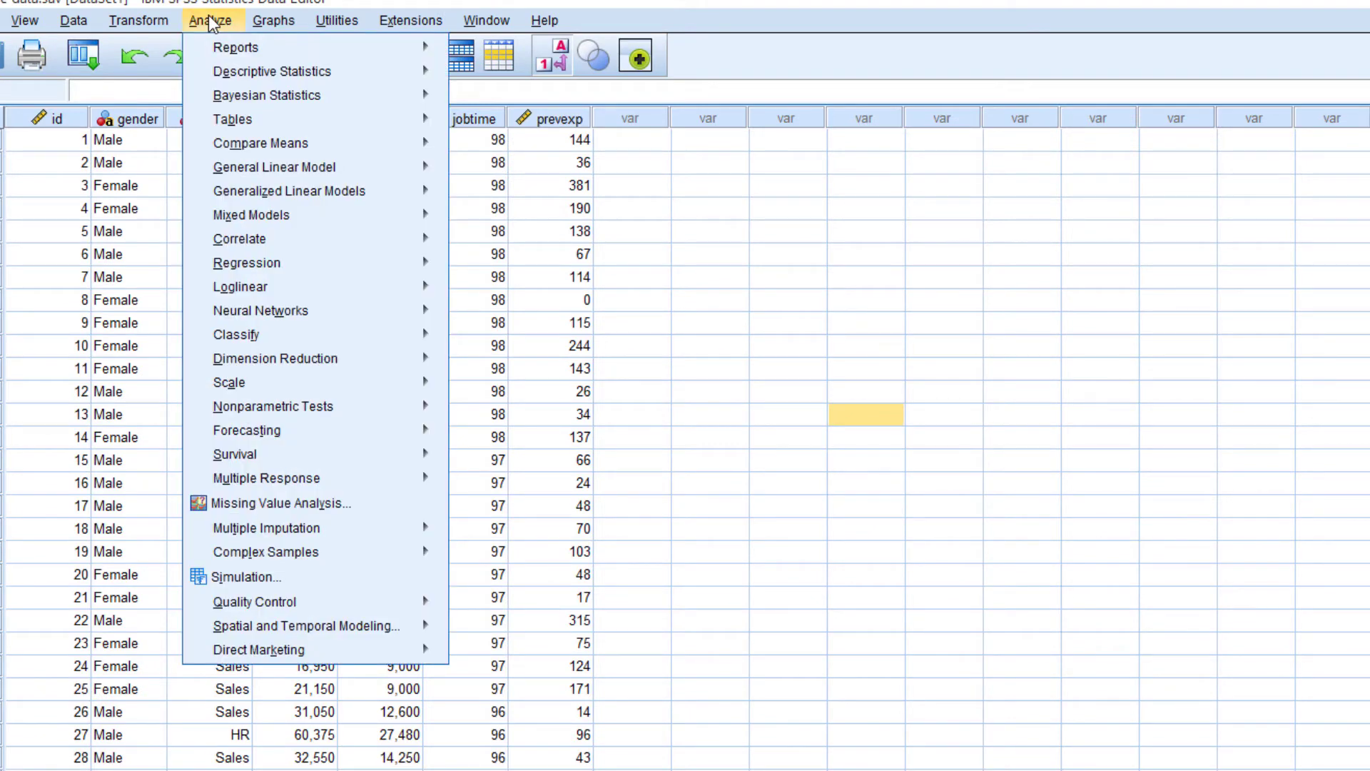
pyautogui.moveTo(241, 72)
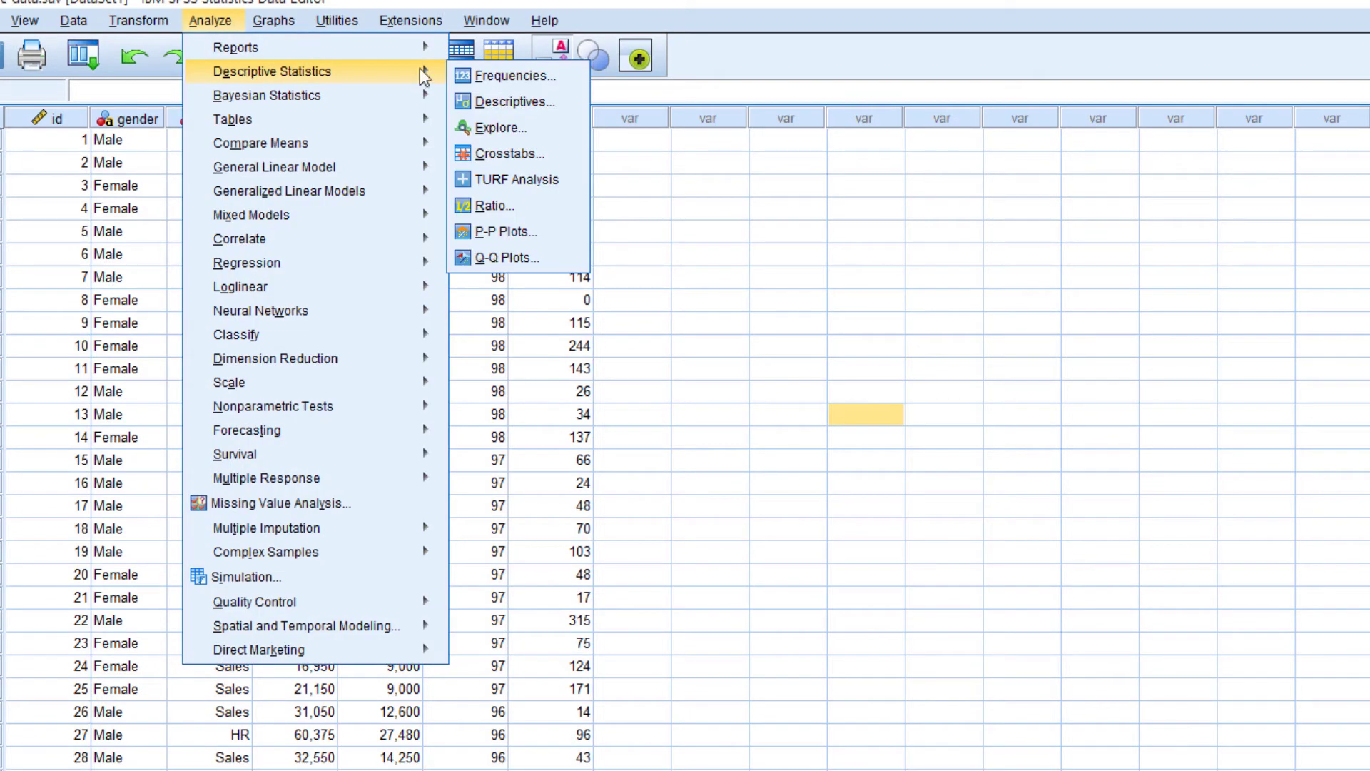
pyautogui.click(515, 101)
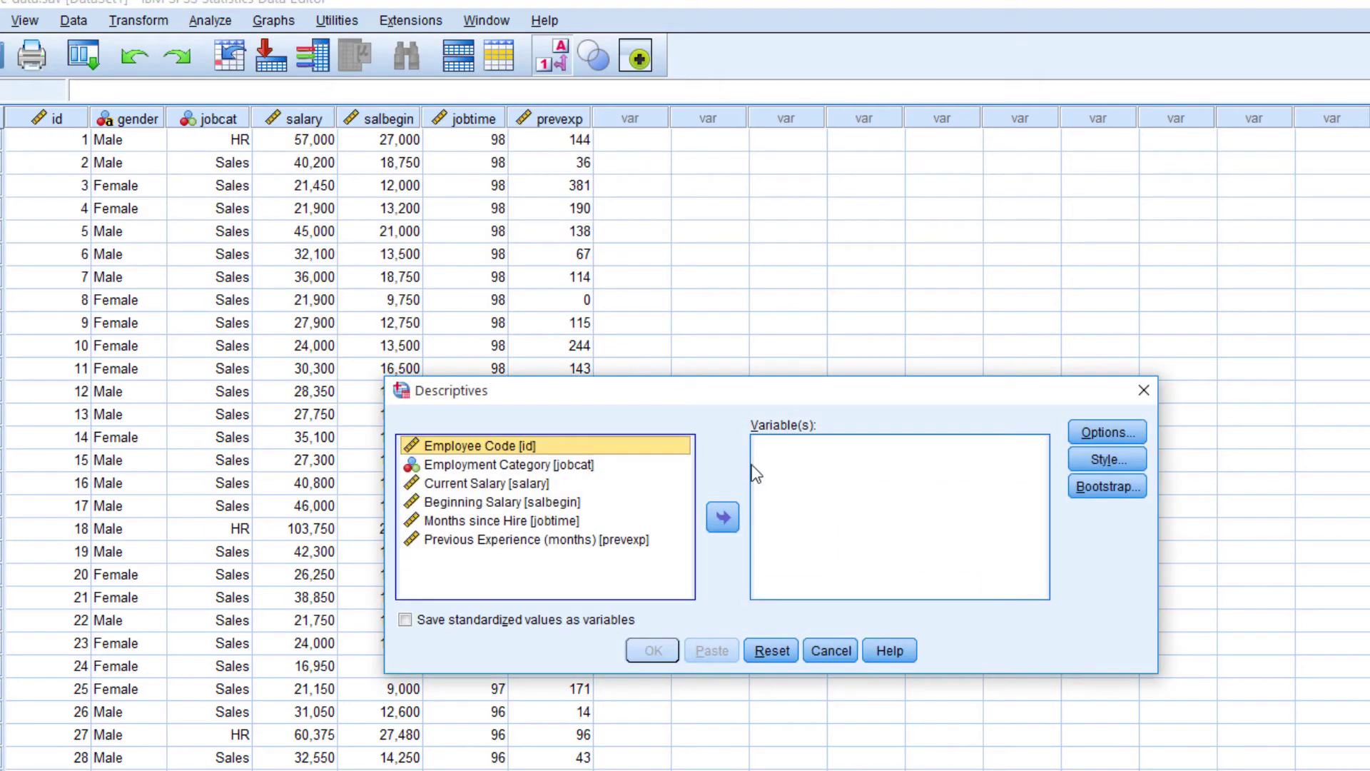
pyautogui.click(511, 483)
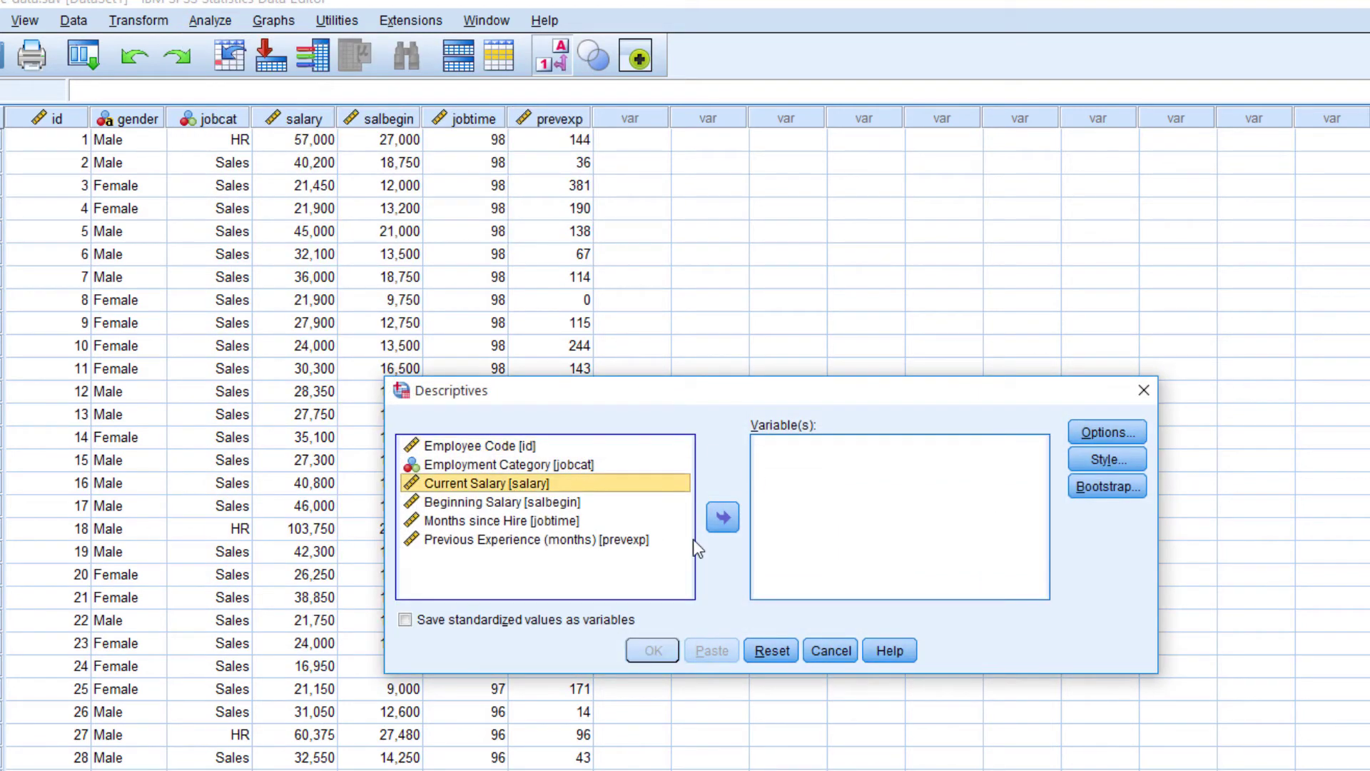
pyautogui.click(723, 517)
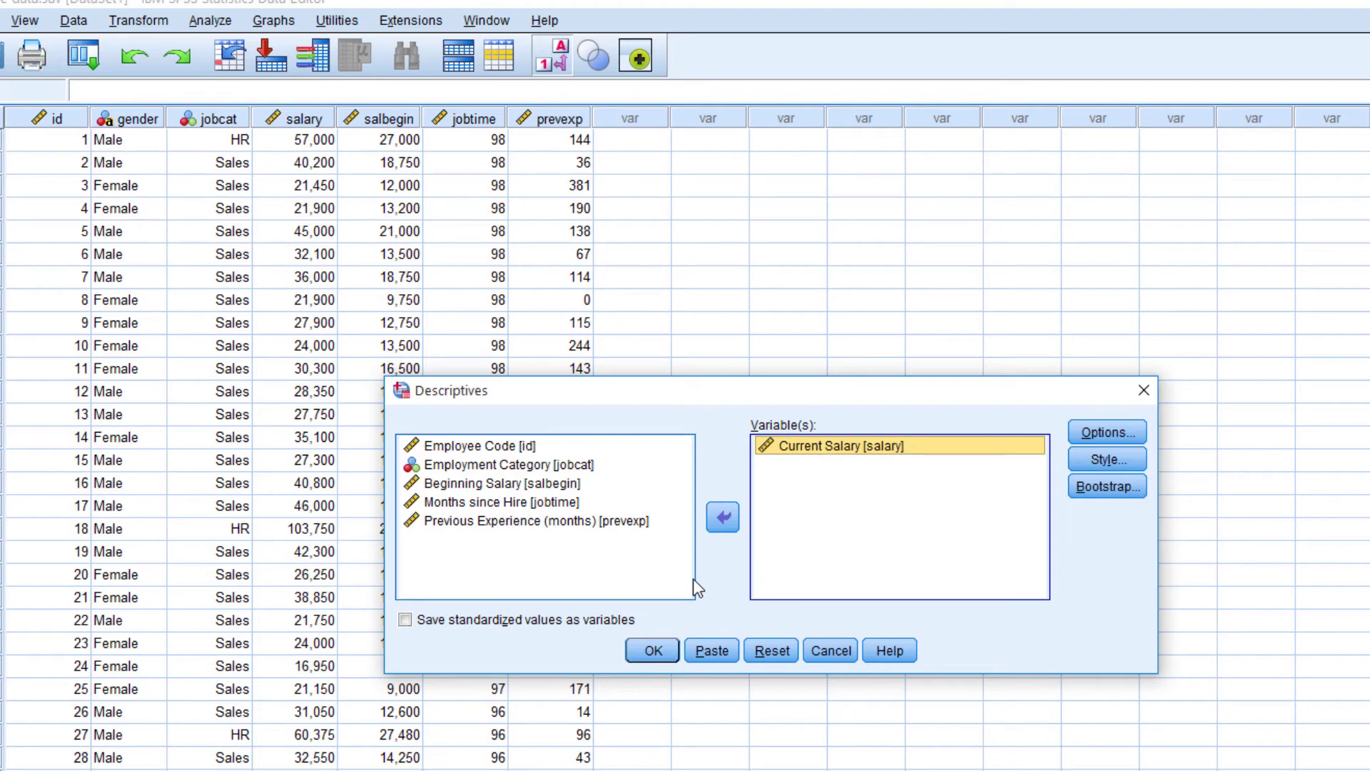
# Add variance, range, S.E. mean, kurtosis and skewness to the Current Salary statistics and run the Descriptives analysis.
pyautogui.click(1119, 432)
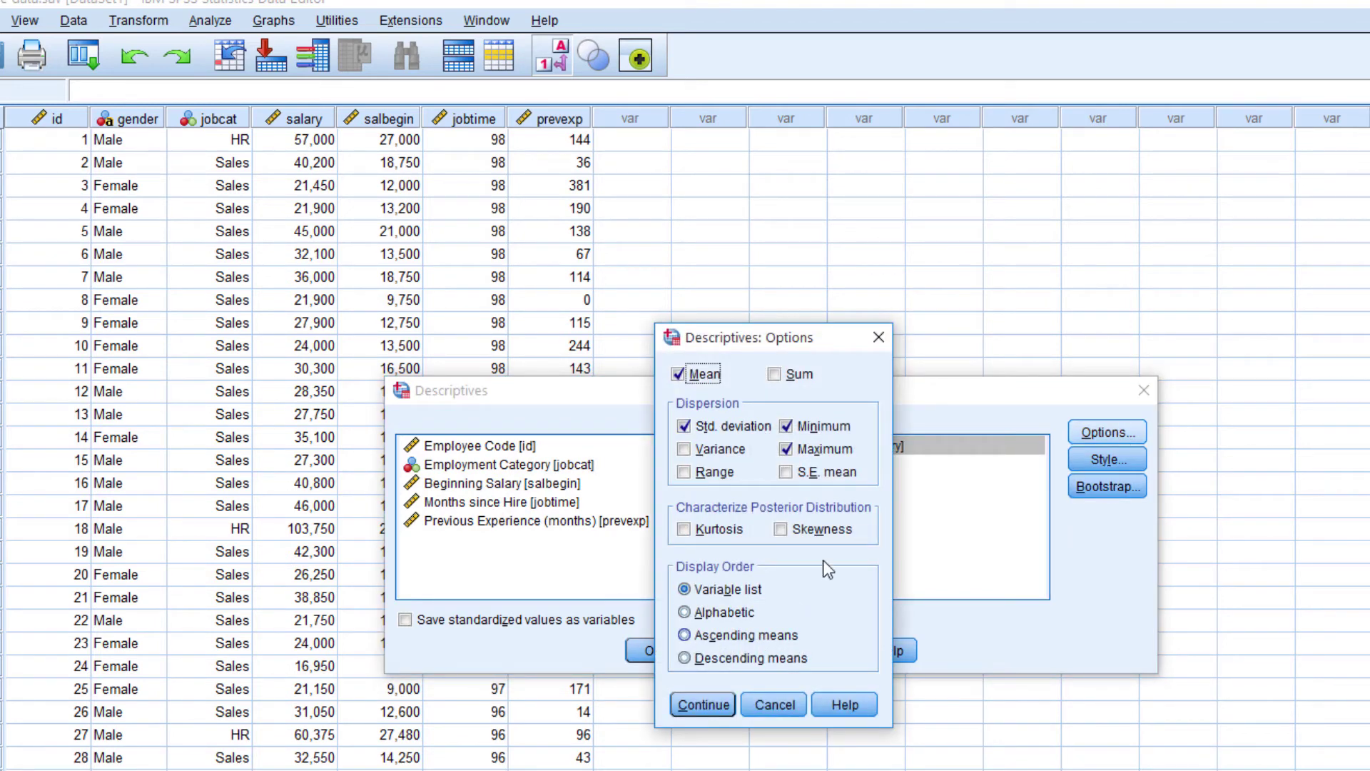
pyautogui.click(713, 378)
pyautogui.click(715, 379)
pyautogui.click(718, 450)
pyautogui.click(714, 474)
pyautogui.click(817, 476)
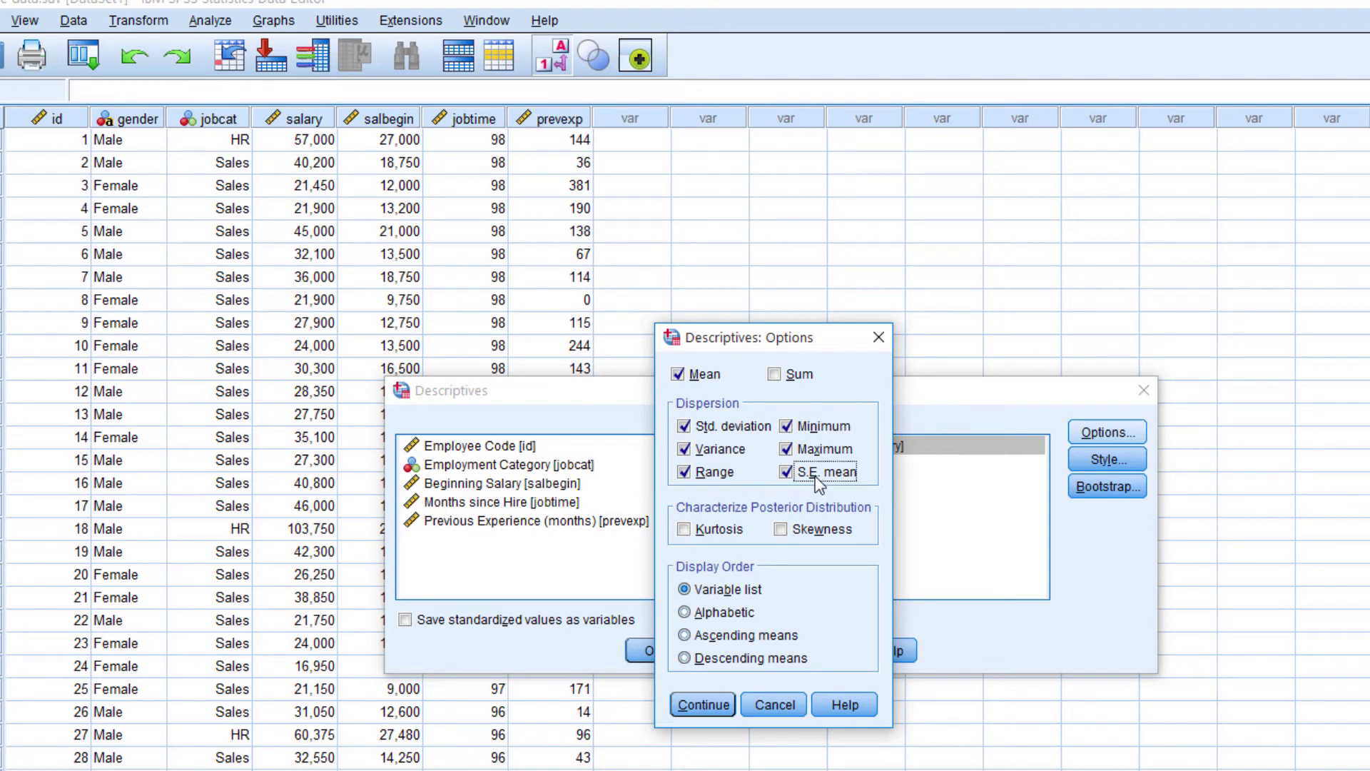
pyautogui.click(706, 532)
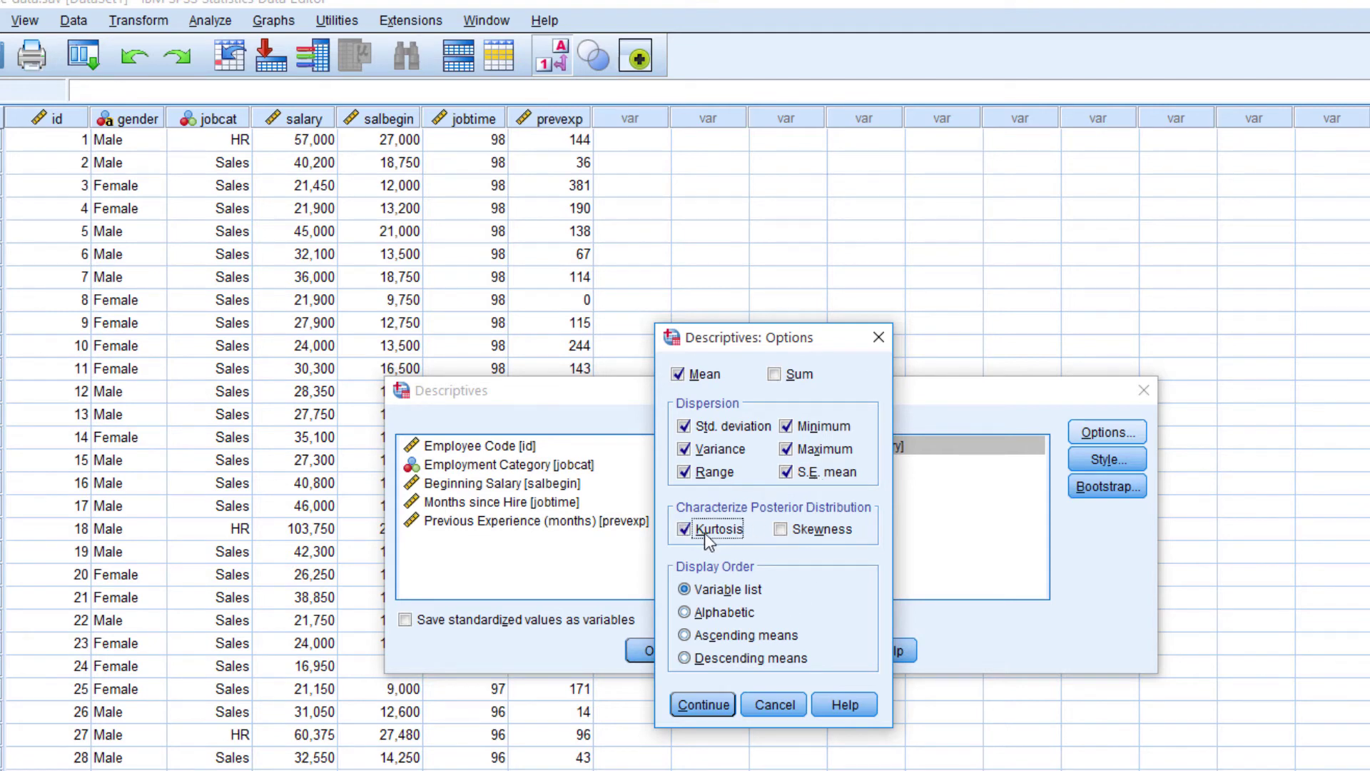
pyautogui.click(804, 534)
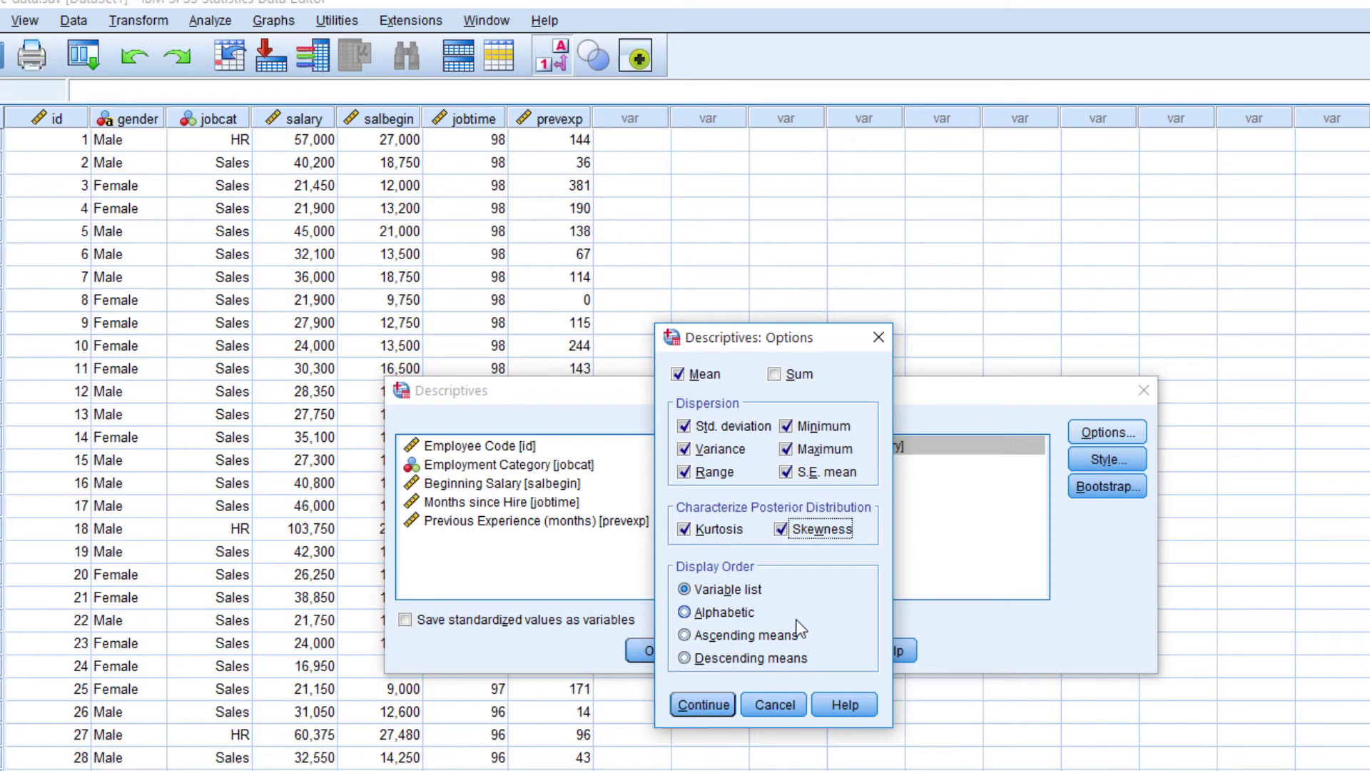
pyautogui.click(704, 705)
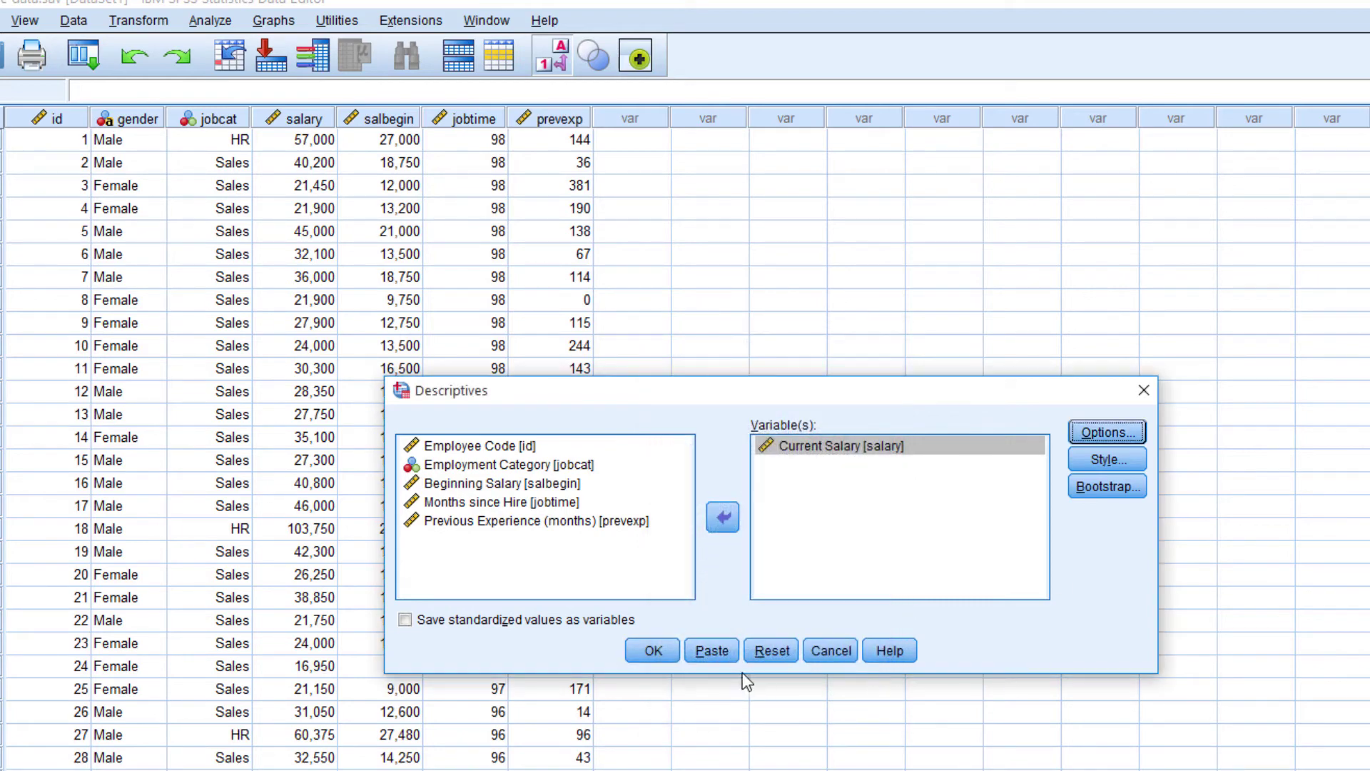
pyautogui.click(654, 651)
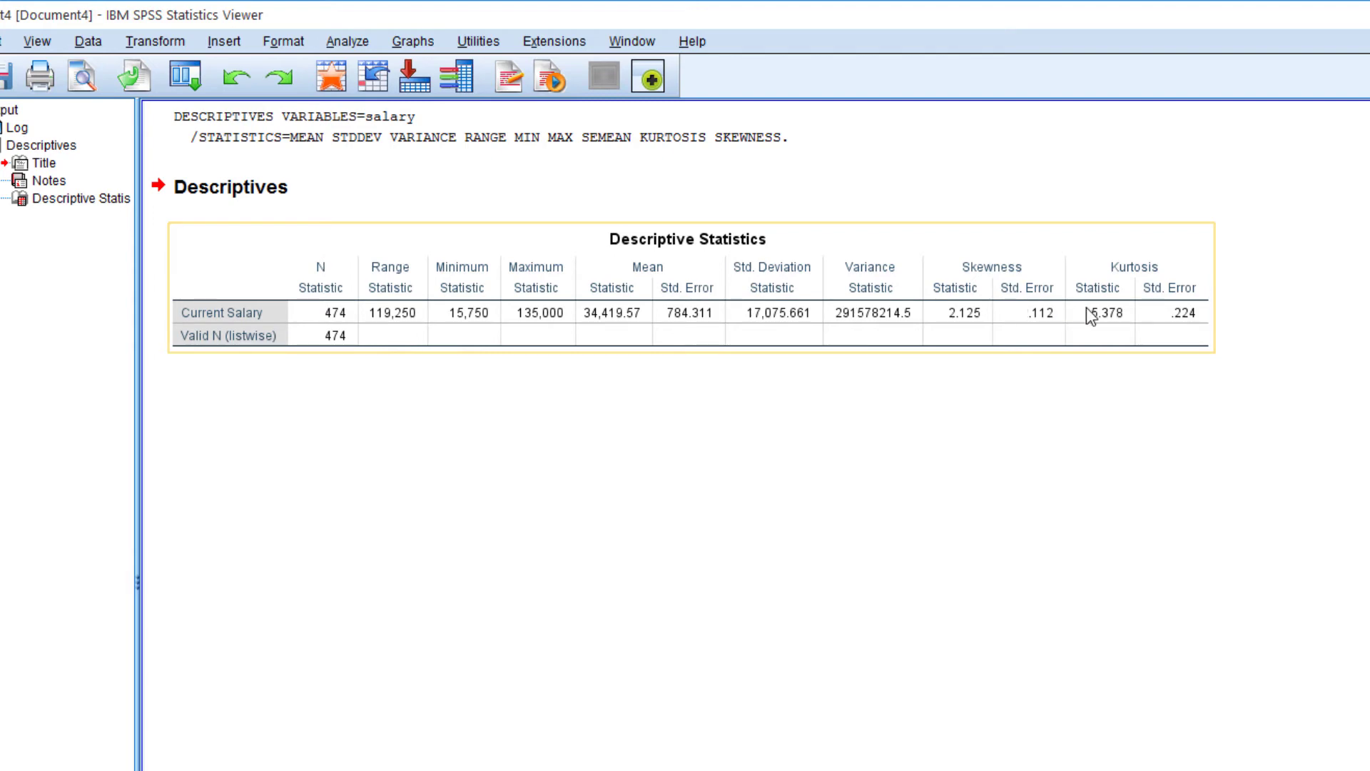
# Examine the Descriptive Statistics table for Current Salary and close the output without saving it.
pyautogui.click(327, 318)
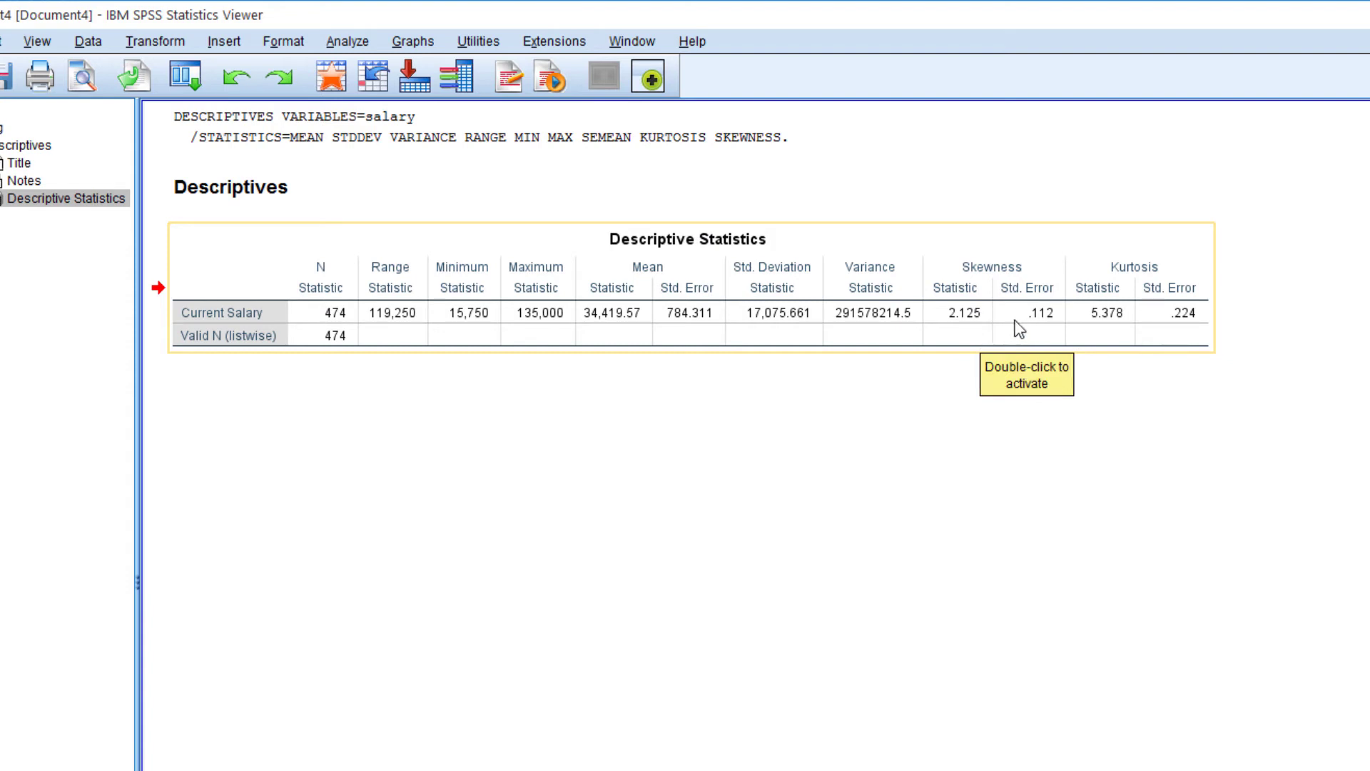
pyautogui.hotkey('alt', 'F4')
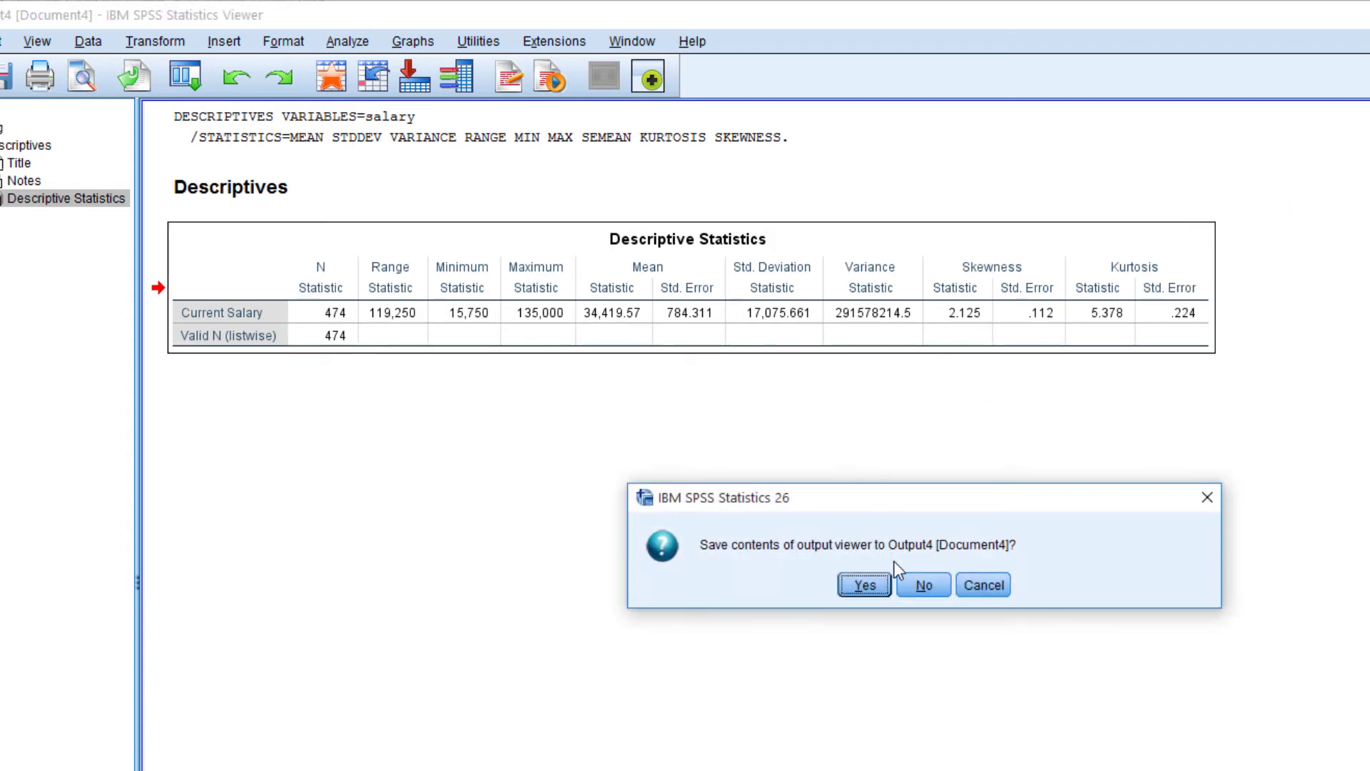
pyautogui.click(920, 587)
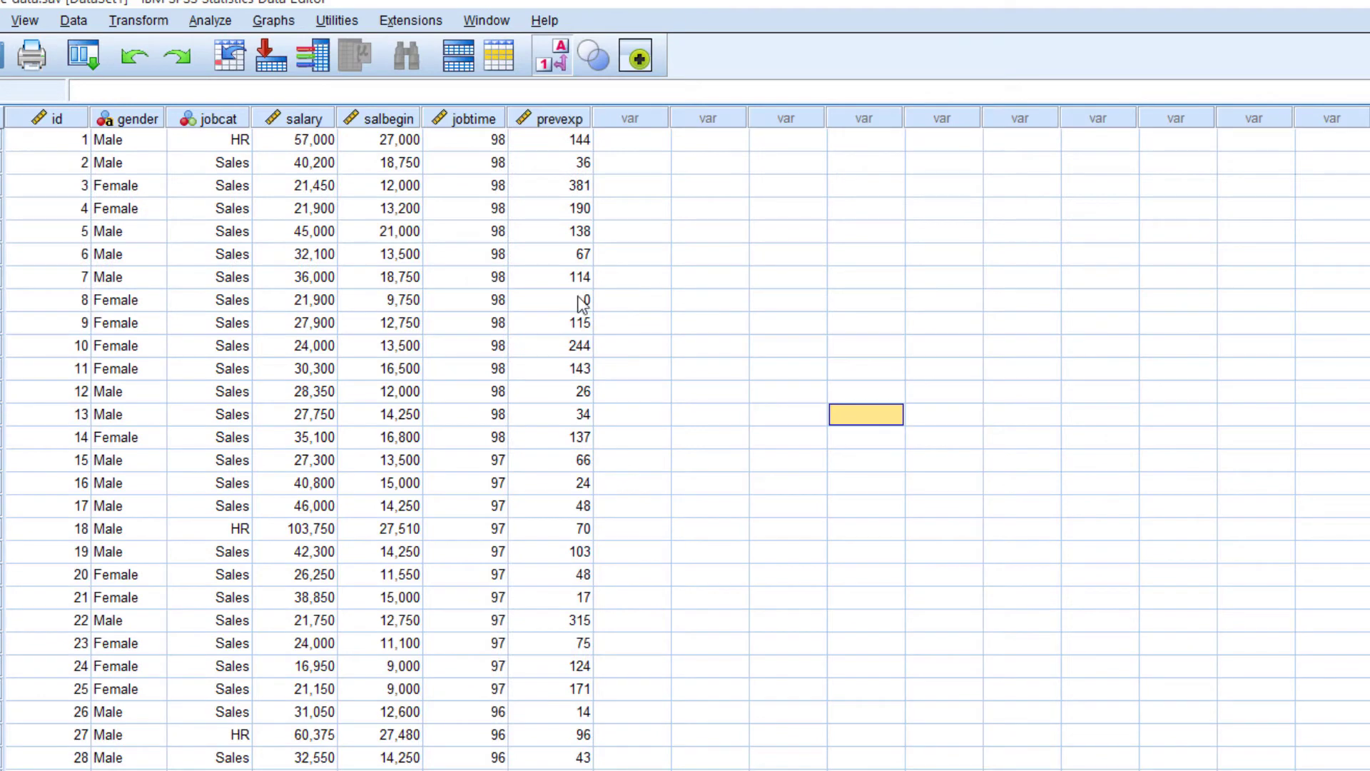
# Reopen the Descriptives analysis and add Beginning Salary to its variables alongside Current Salary.
pyautogui.click(211, 29)
pyautogui.moveTo(220, 69)
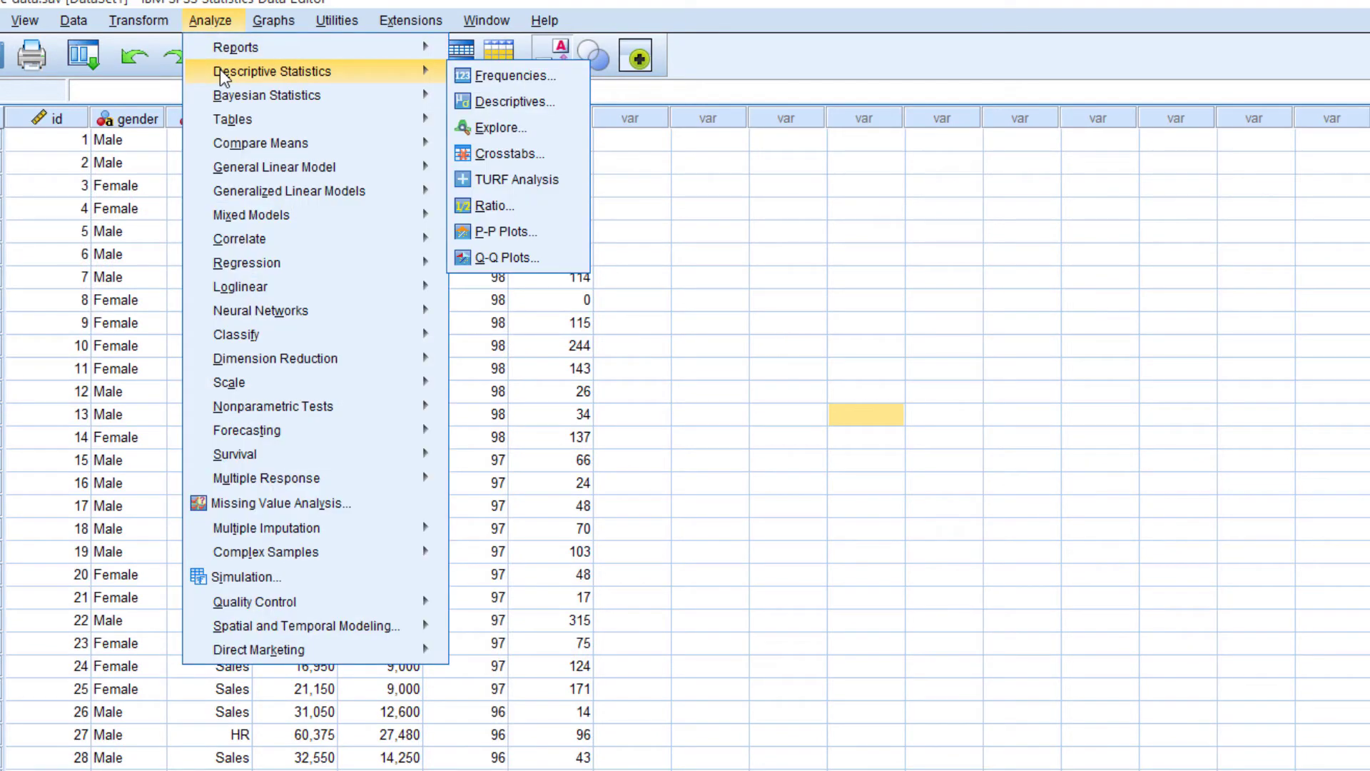
pyautogui.click(514, 102)
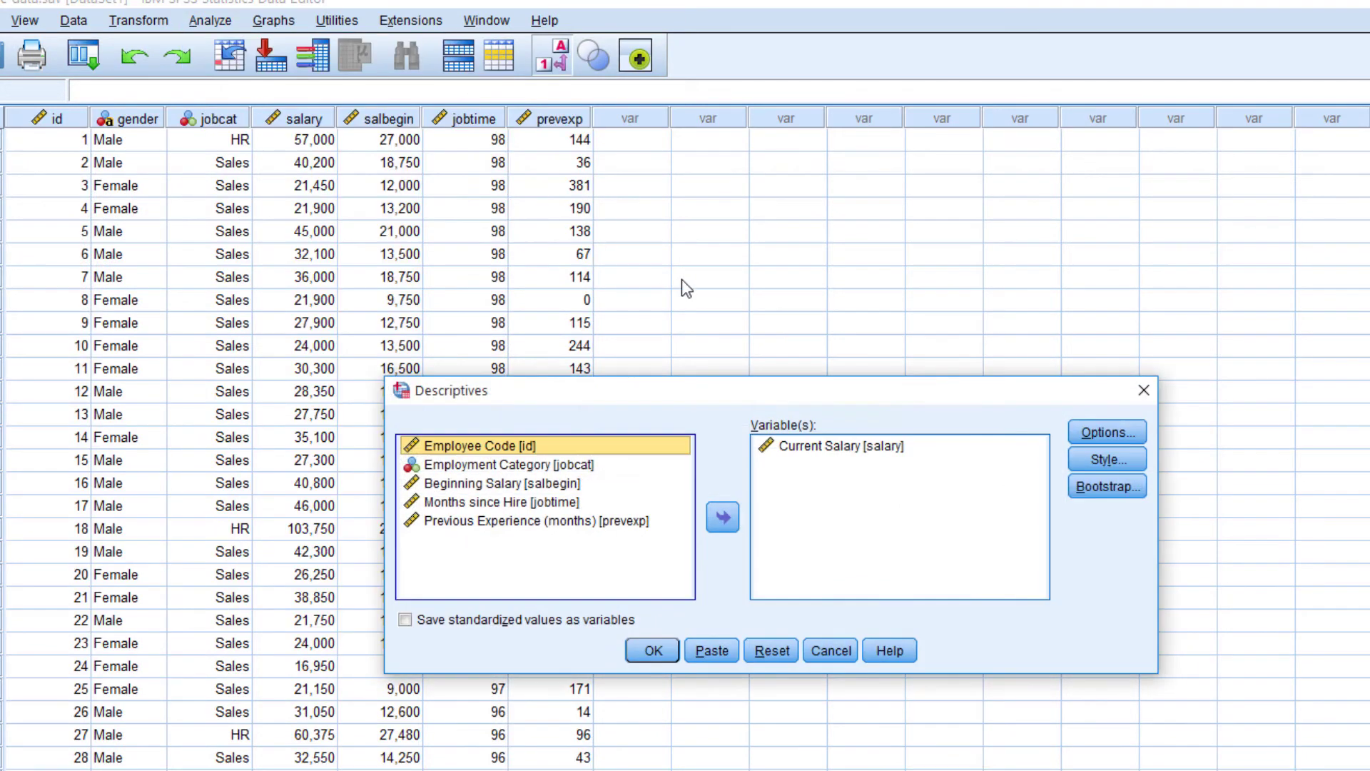
pyautogui.click(848, 451)
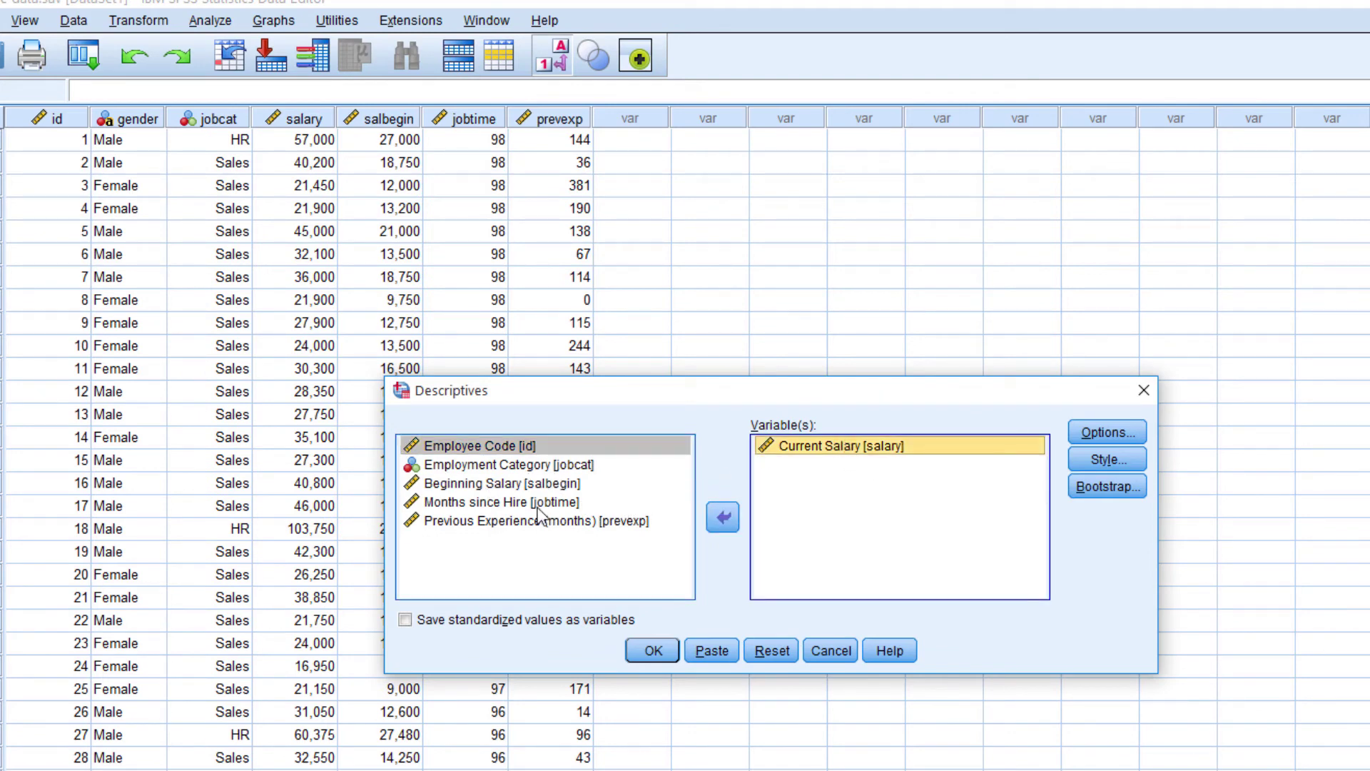
pyautogui.click(503, 483)
pyautogui.click(735, 525)
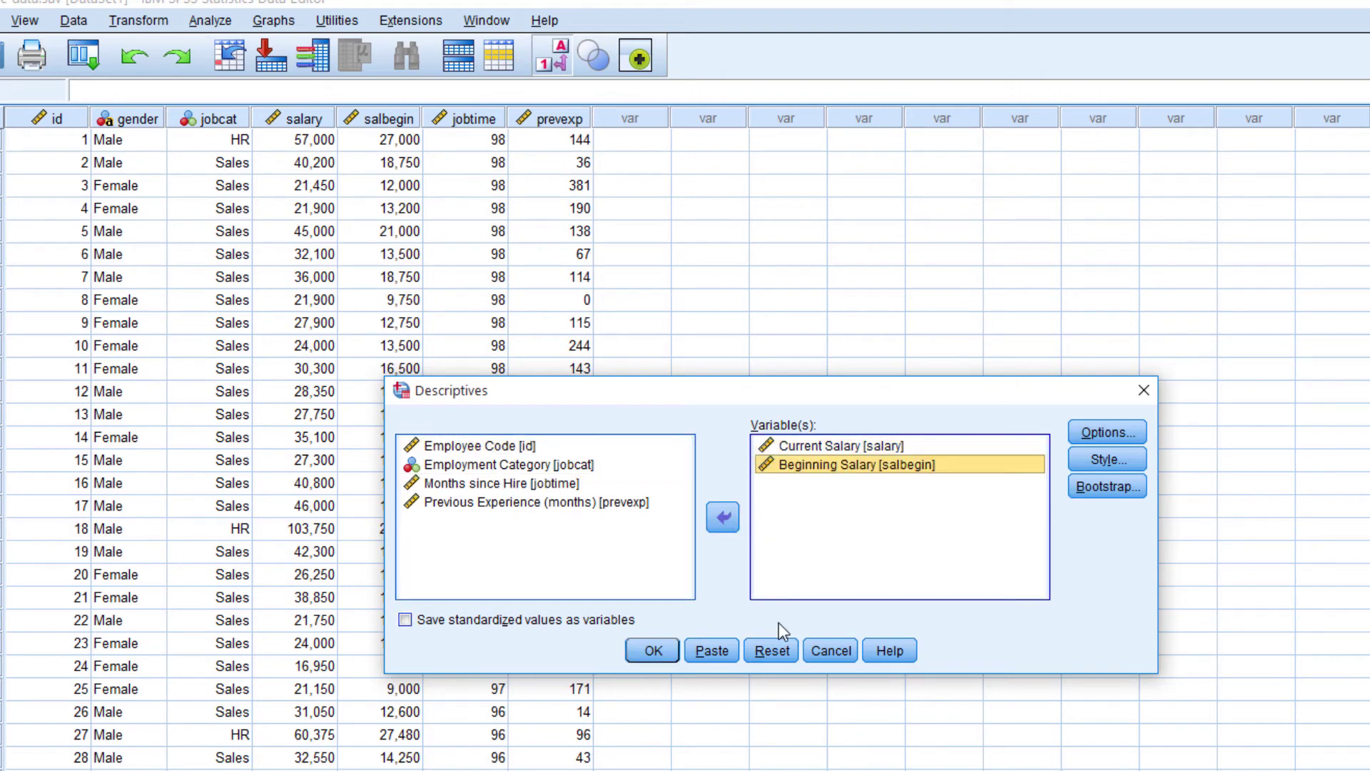
# Check the selected statistics options, run the Descriptives analysis for both salary variables, and close the output without saving it.
pyautogui.click(1120, 429)
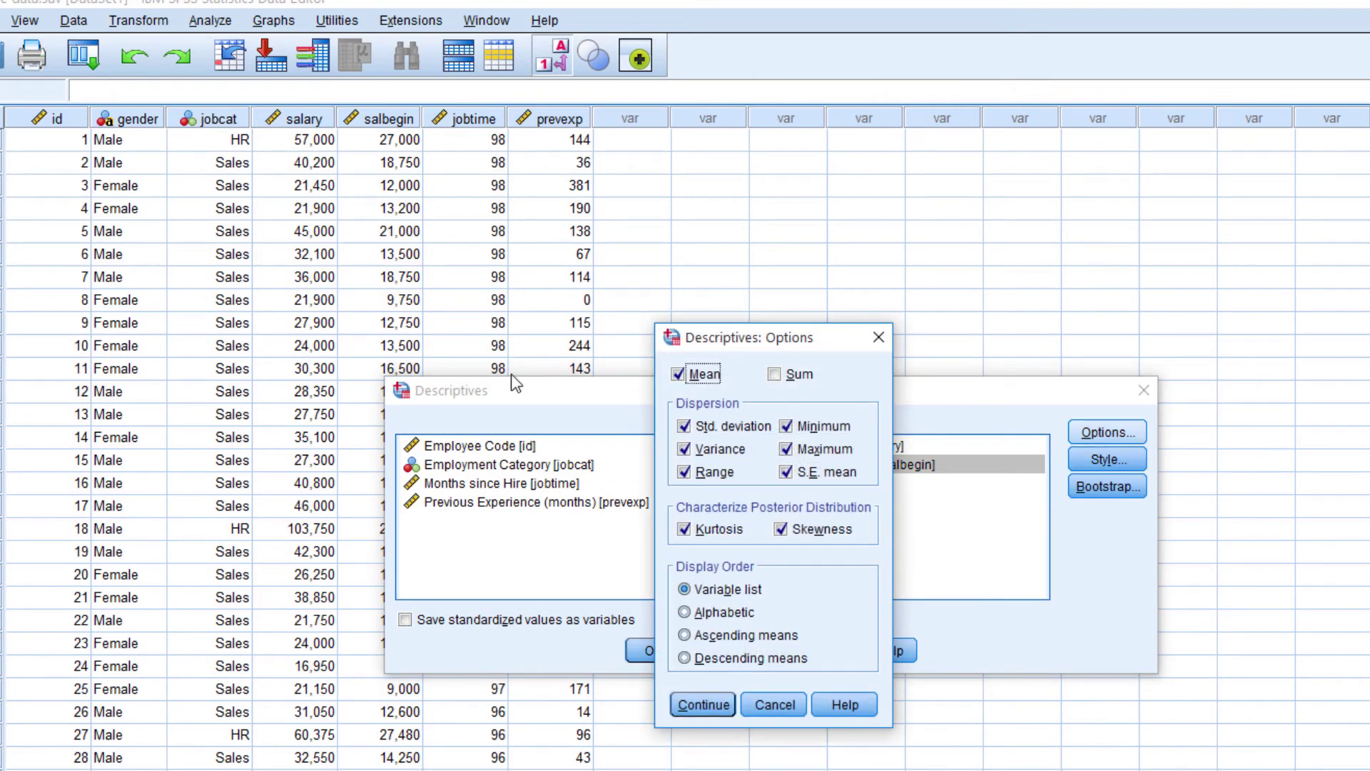
pyautogui.click(700, 703)
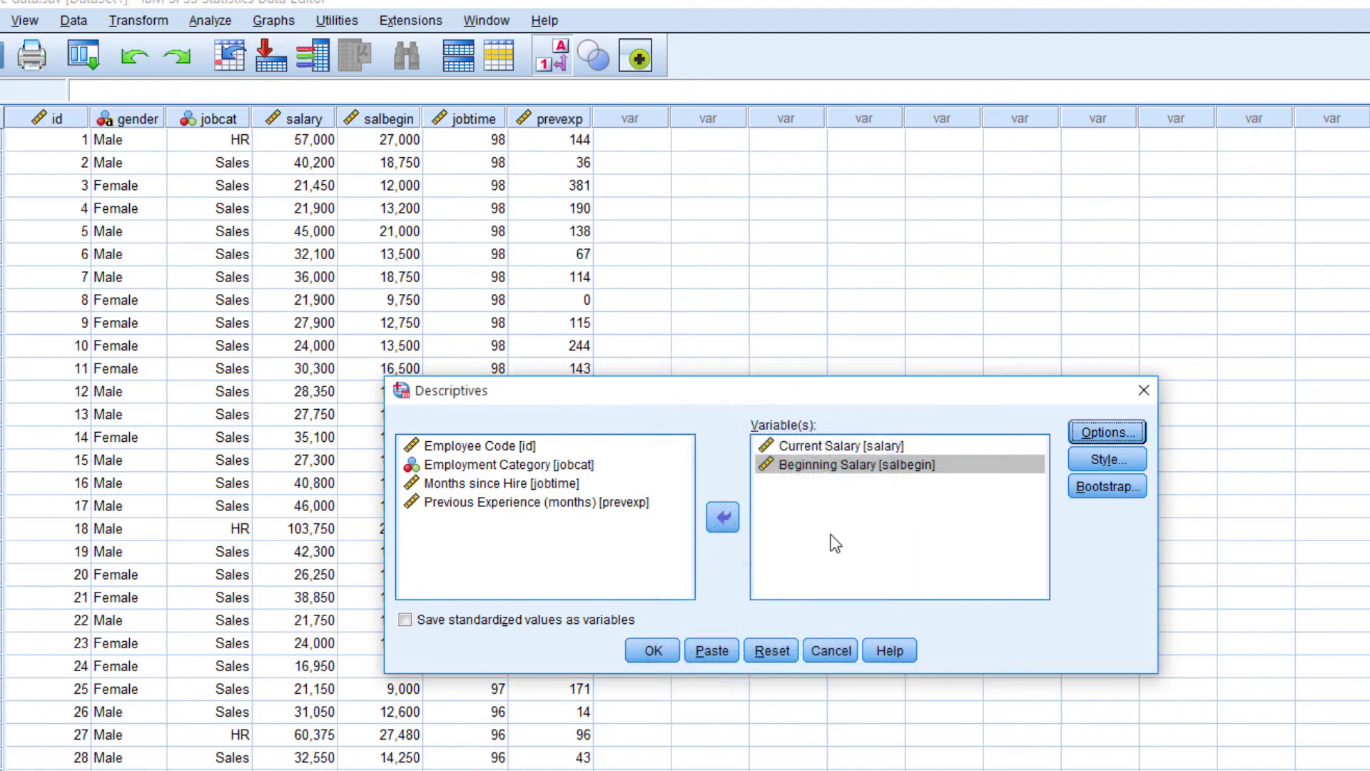
pyautogui.click(653, 650)
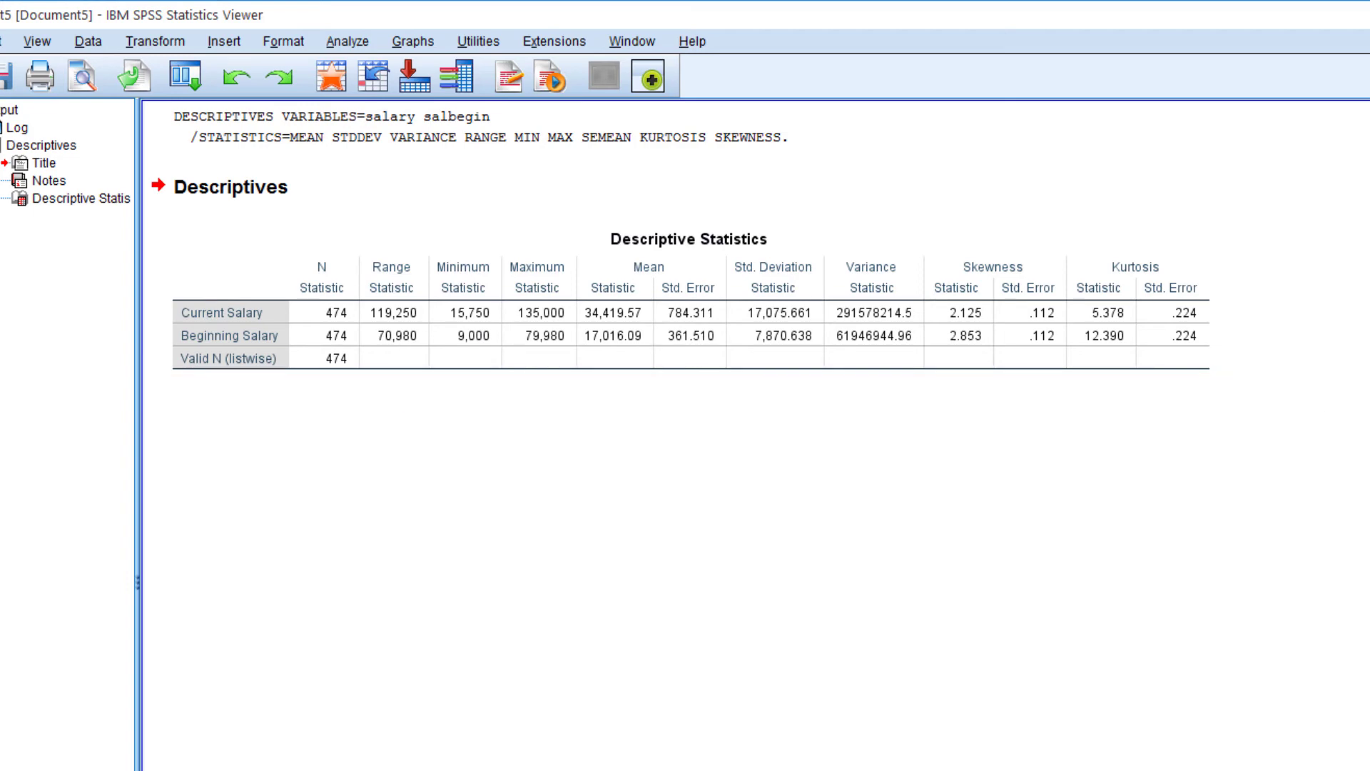
pyautogui.hotkey('alt', 'F4')
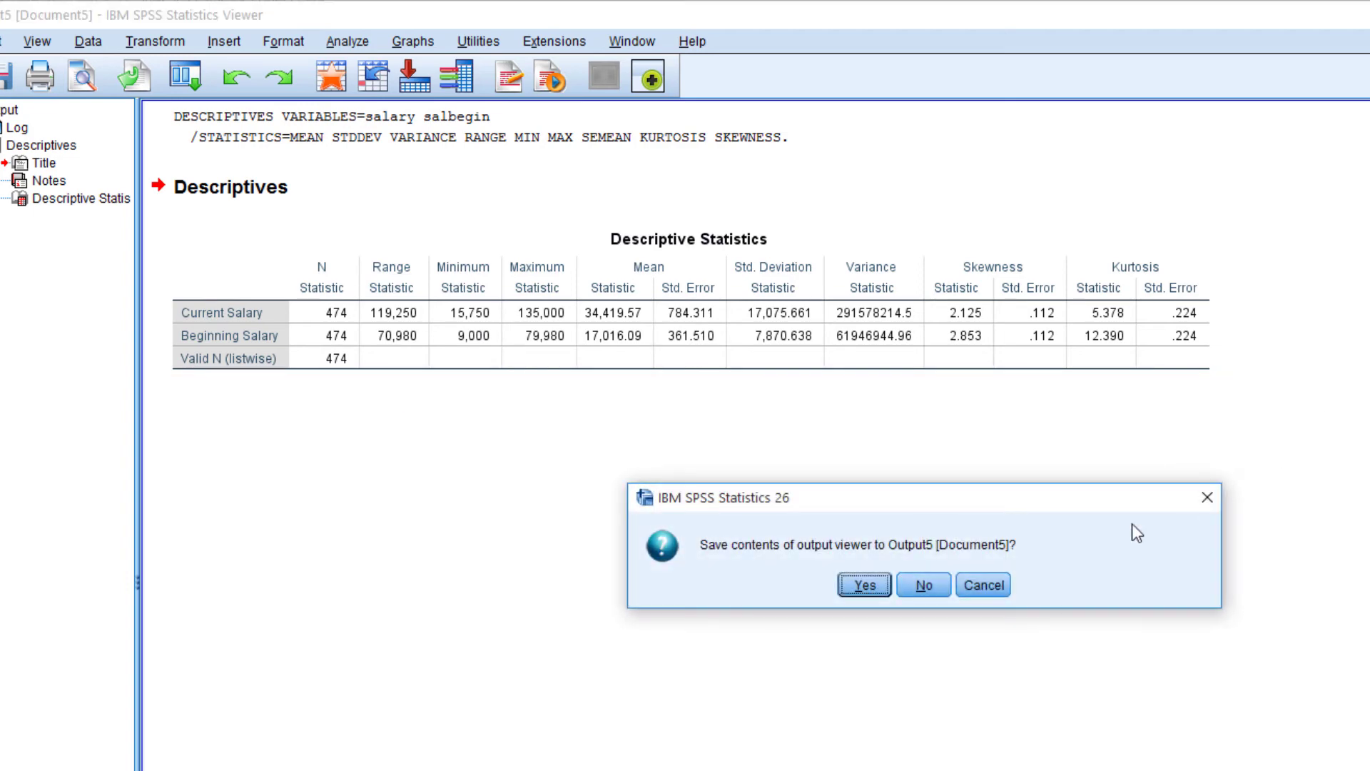
pyautogui.click(920, 585)
# Start a Frequencies analysis and remove Gender and Employment Category from its variables.
pyautogui.click(211, 20)
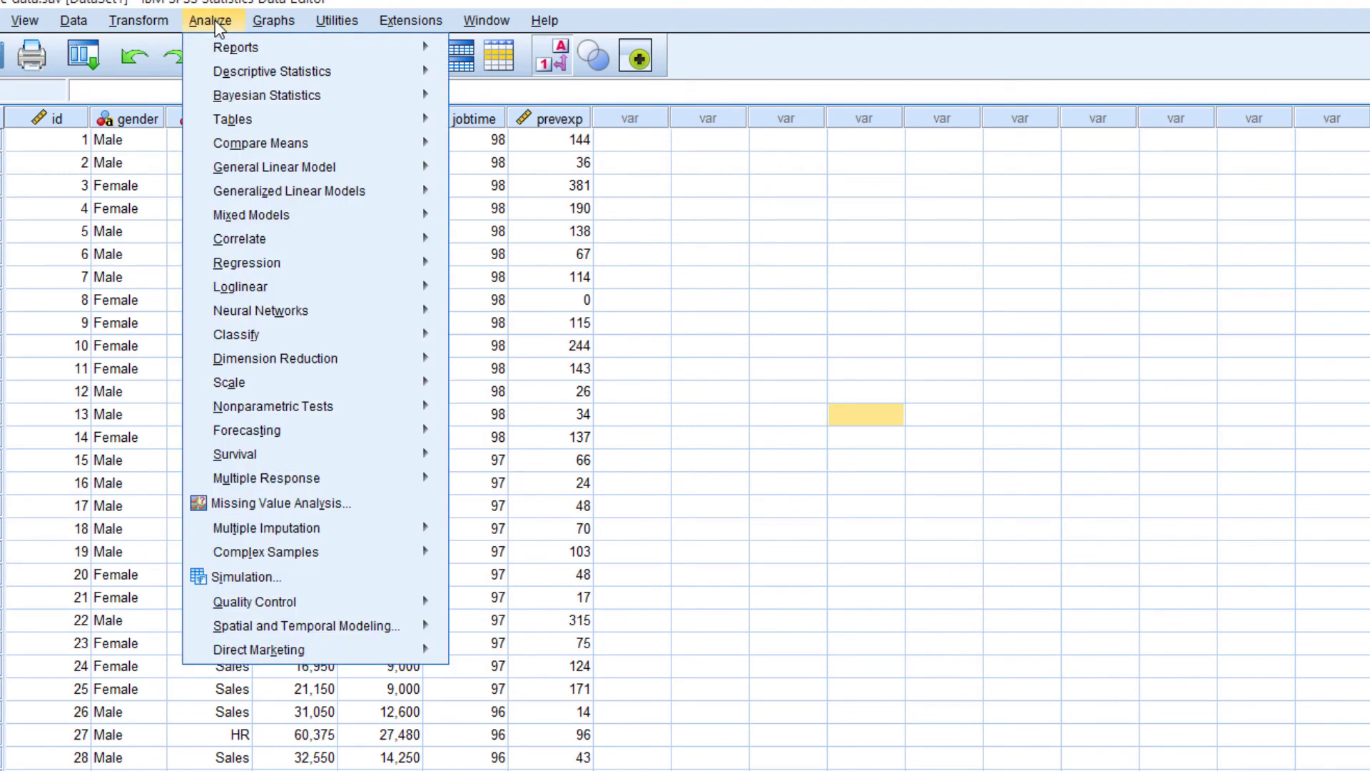
pyautogui.moveTo(223, 65)
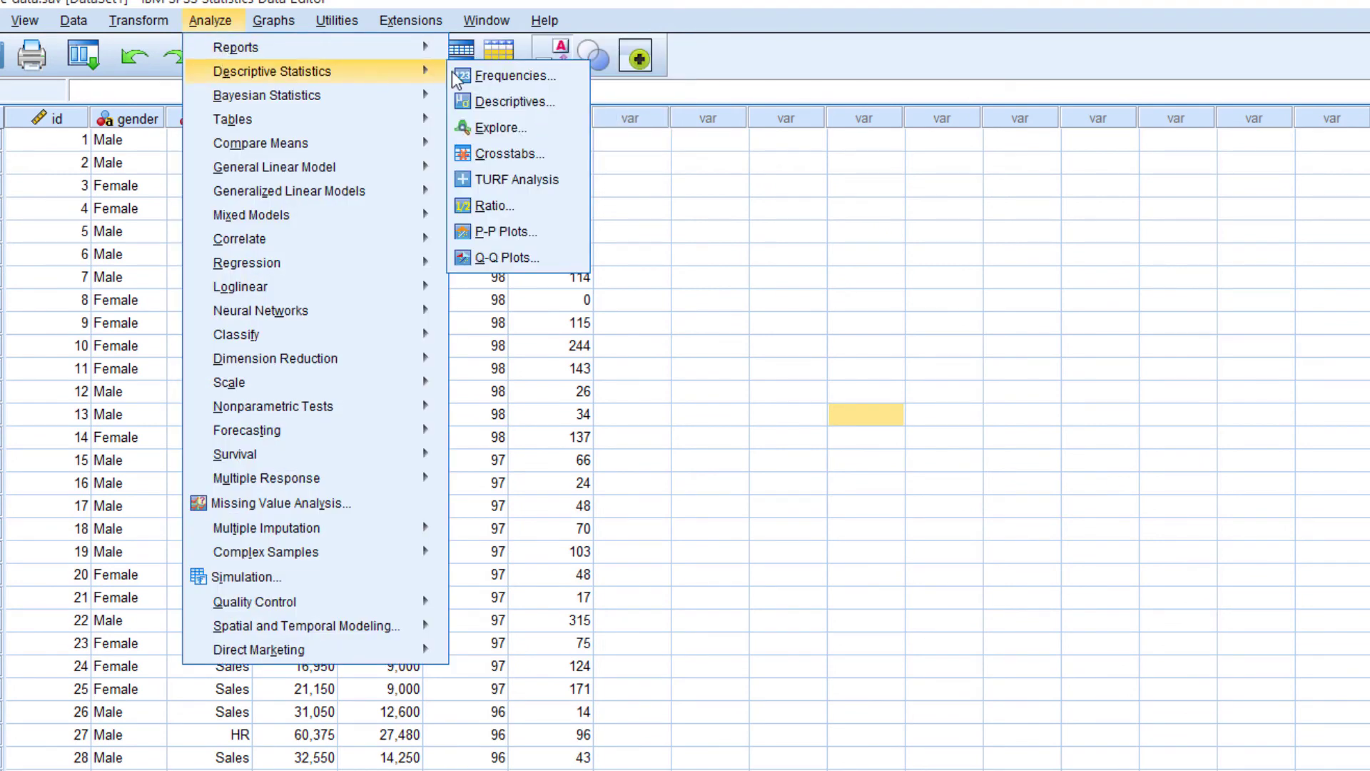
pyautogui.click(477, 75)
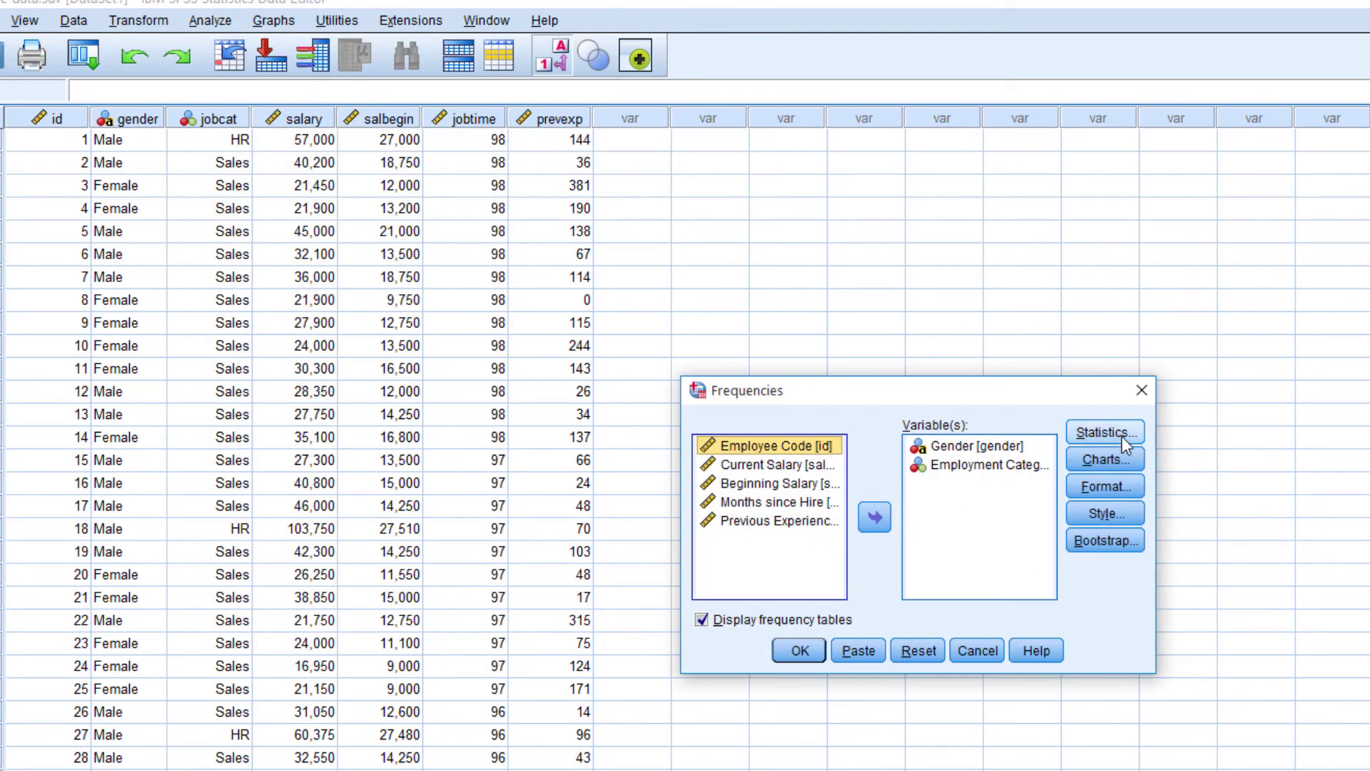
pyautogui.click(984, 447)
pyautogui.click(875, 516)
pyautogui.click(985, 449)
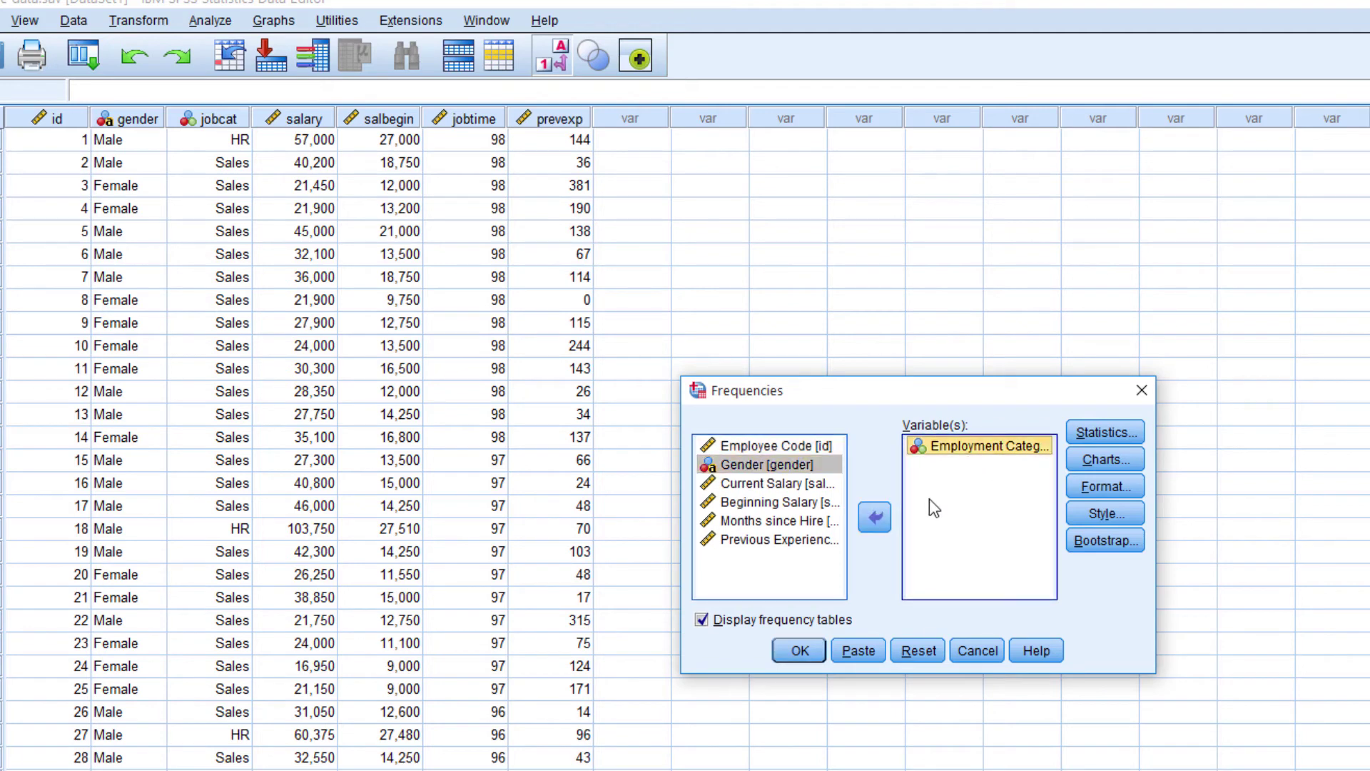
pyautogui.click(875, 517)
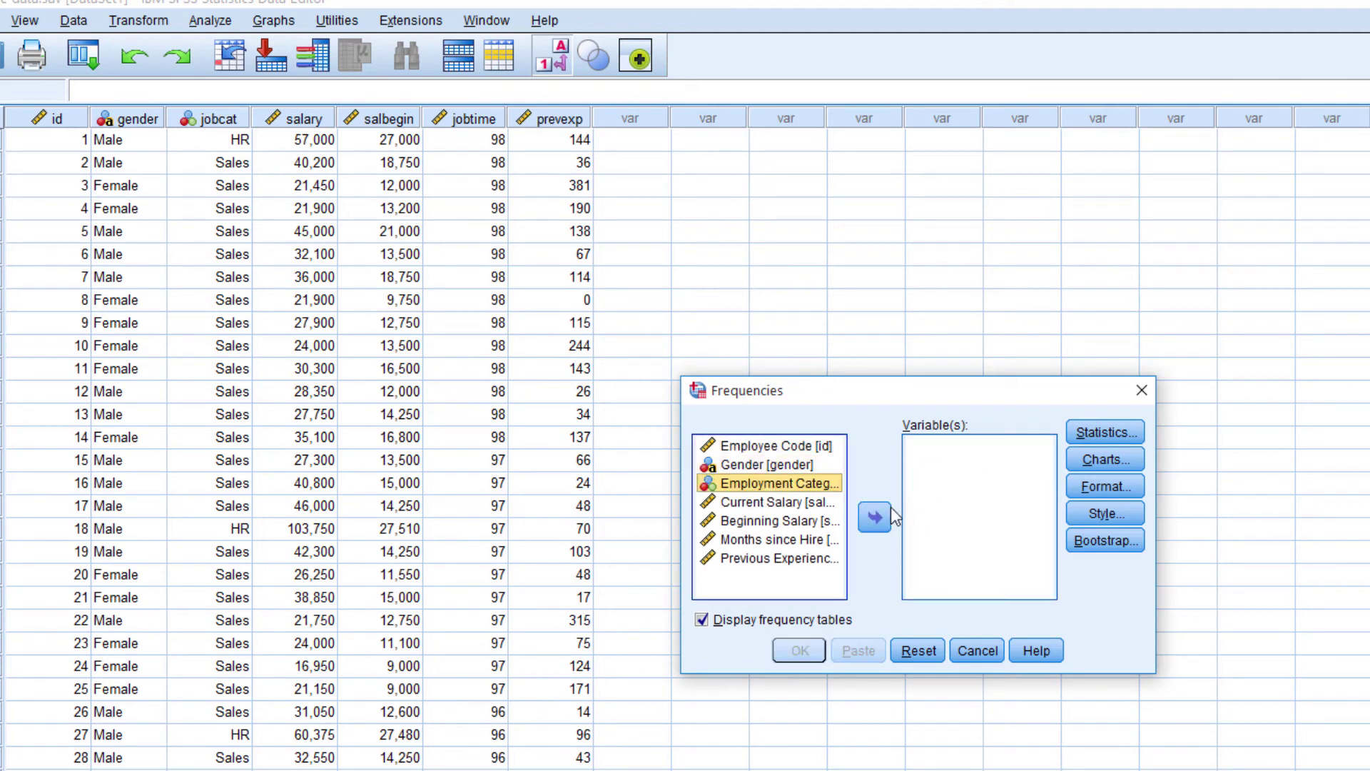
pyautogui.doubleClick(780, 541)
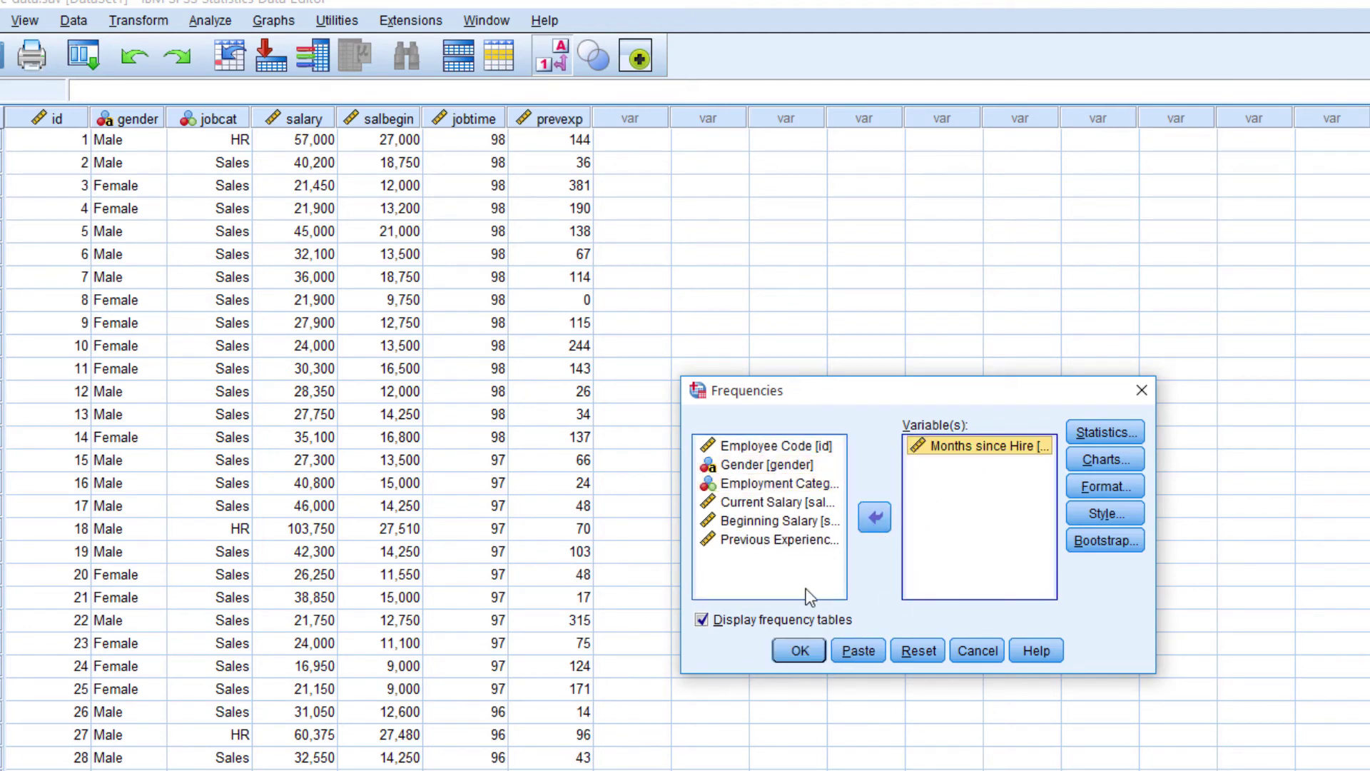
pyautogui.click(765, 541)
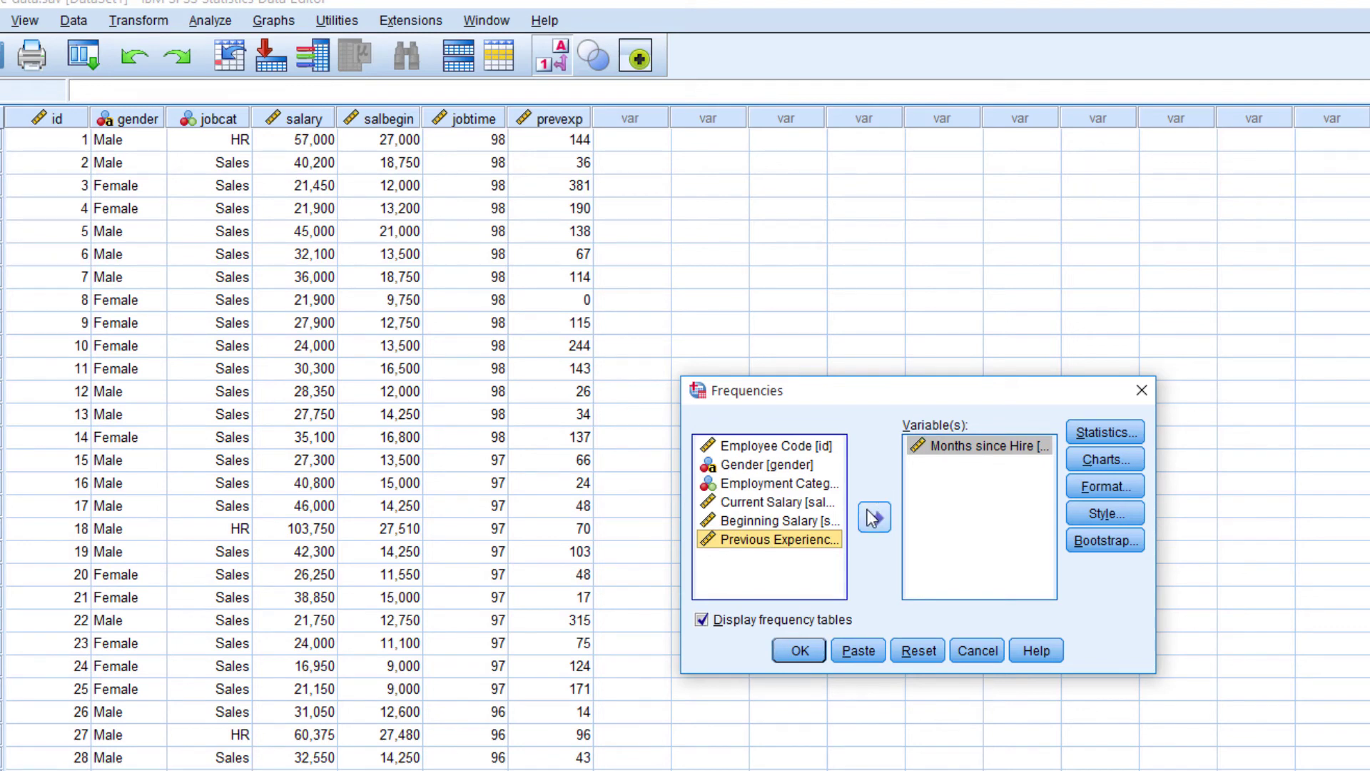
pyautogui.click(943, 448)
pyautogui.click(874, 516)
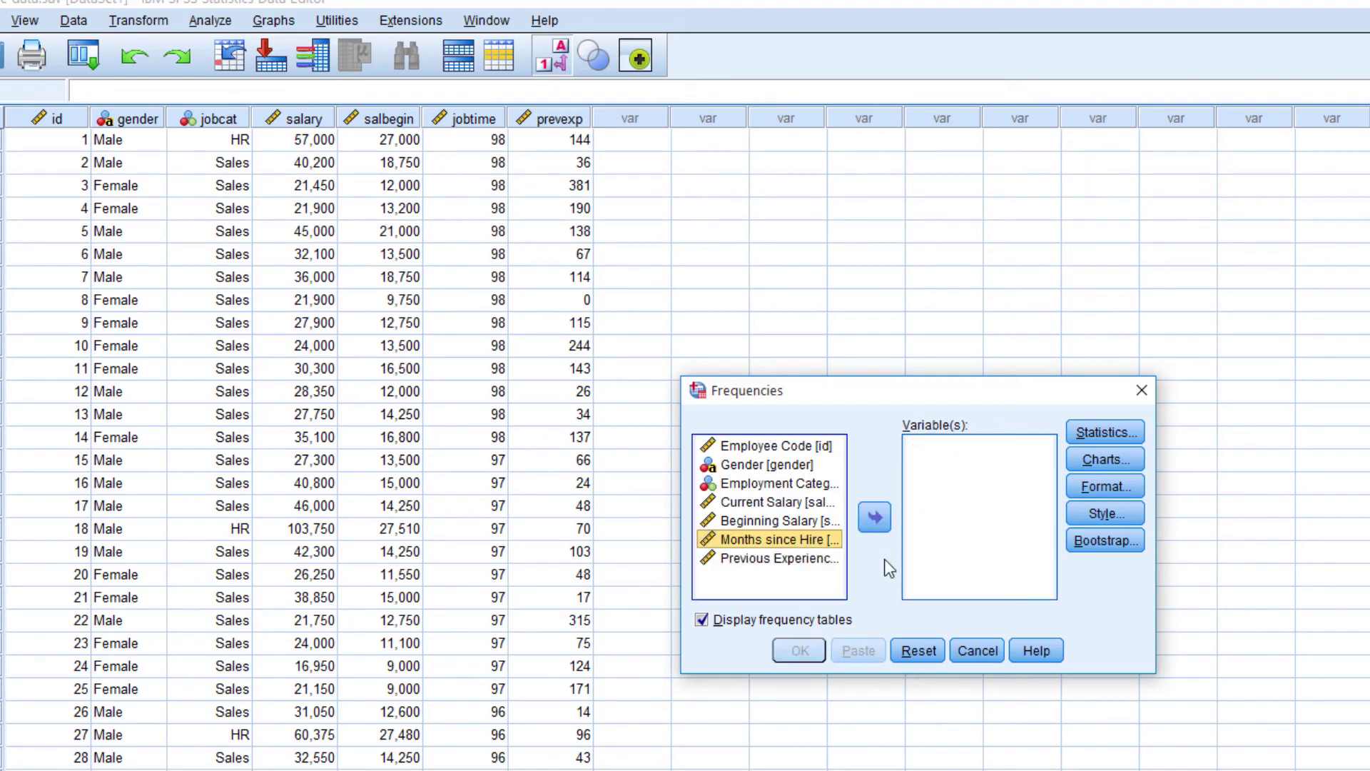
# Add Months since Hire as the variable of the Frequencies analysis.
pyautogui.click(785, 560)
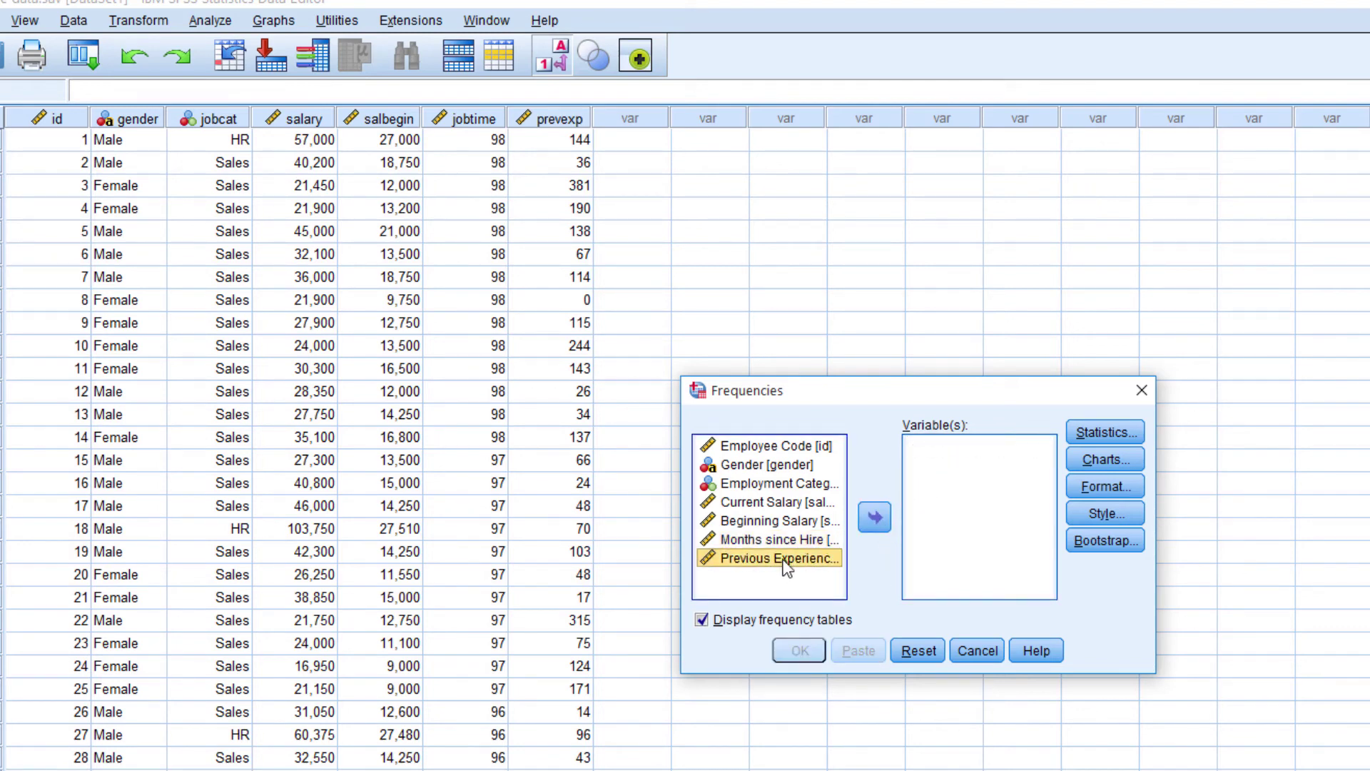
pyautogui.click(835, 541)
pyautogui.click(875, 518)
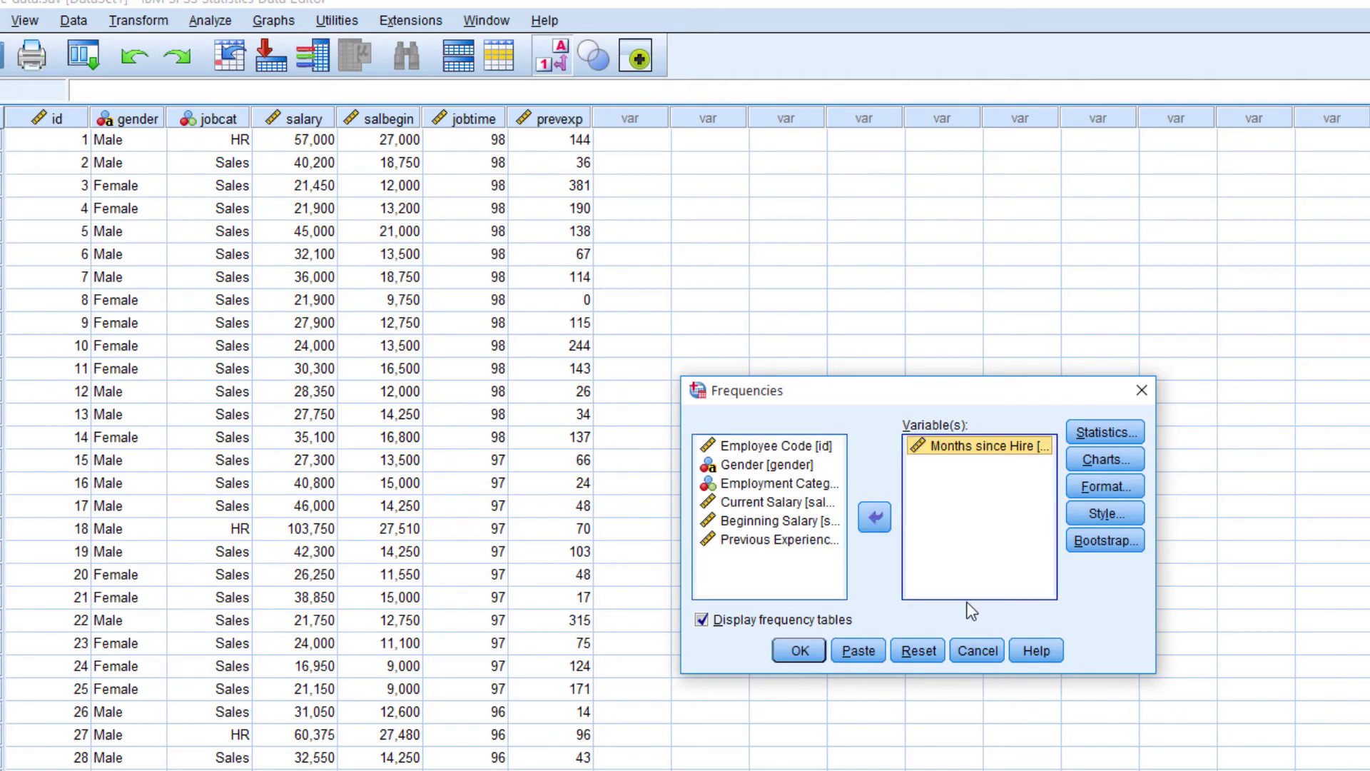
# Request quartiles, mean, std. deviation, variance, minimum, maximum, S.E. mean, skewness and kurtosis, and run the Frequencies analysis.
pyautogui.click(1102, 431)
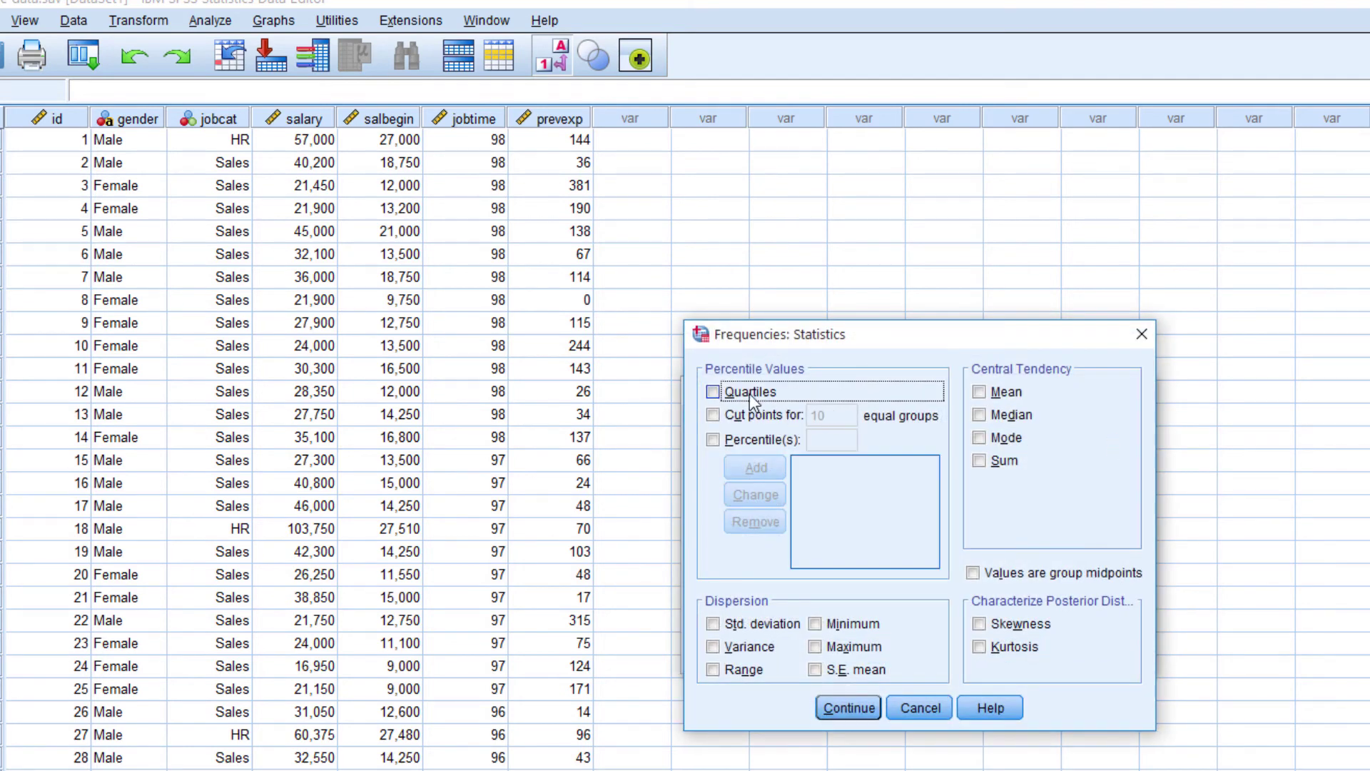
pyautogui.click(743, 393)
pyautogui.click(1006, 394)
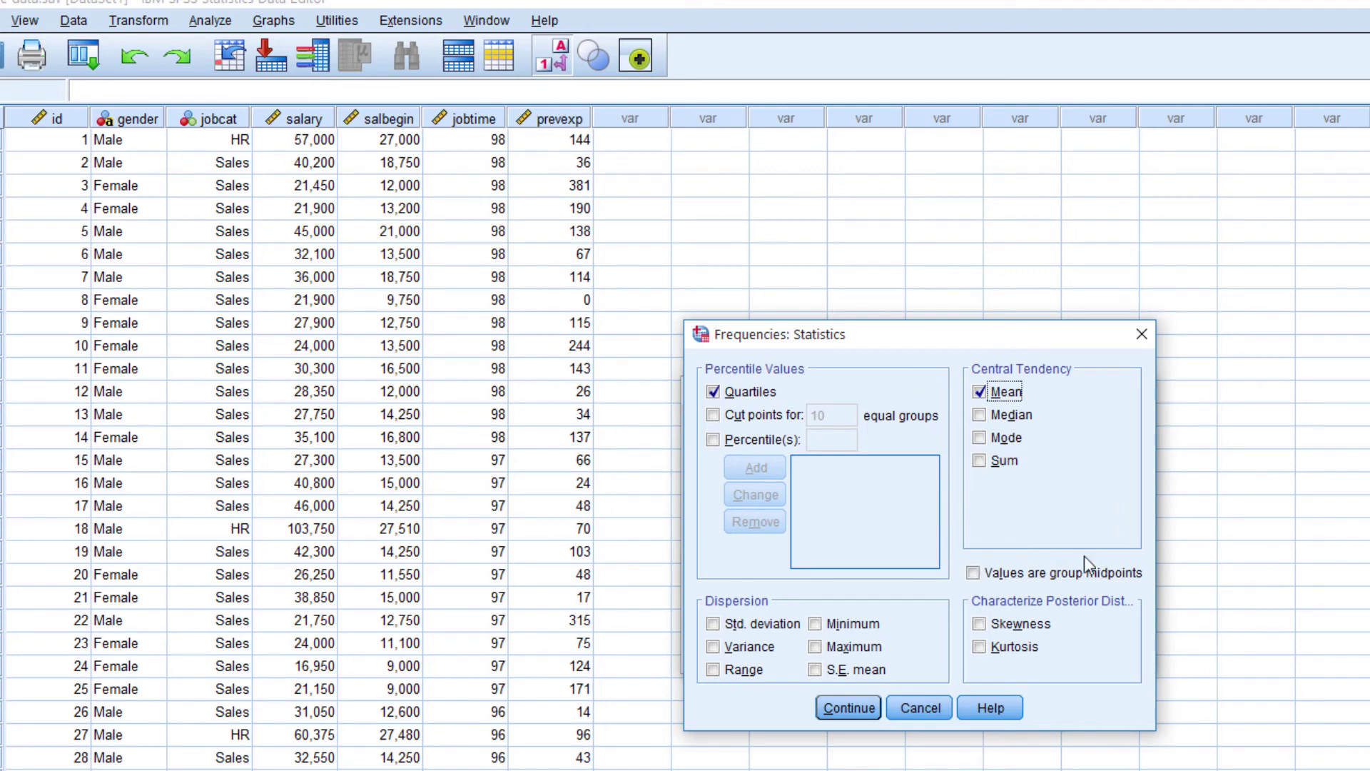
pyautogui.click(747, 626)
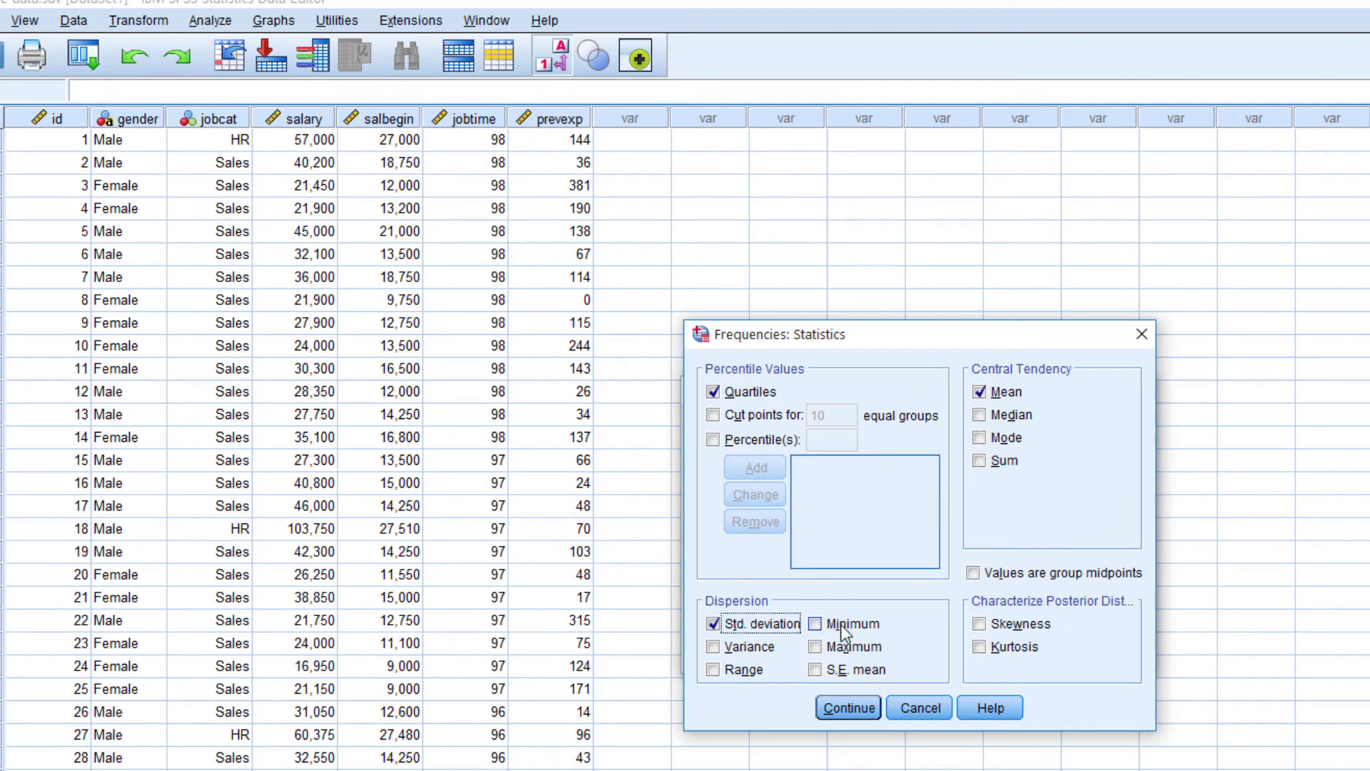
pyautogui.click(841, 624)
pyautogui.click(749, 647)
pyautogui.click(865, 671)
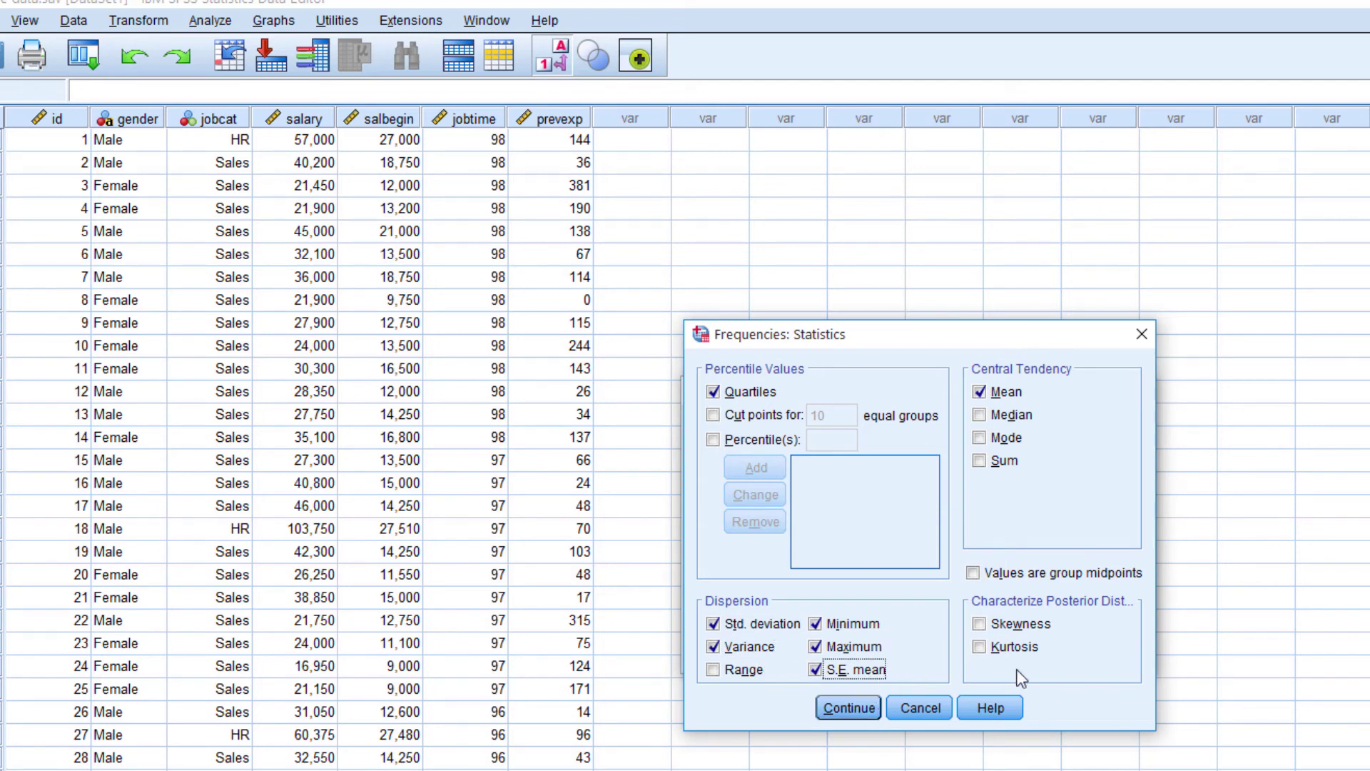
pyautogui.click(1013, 624)
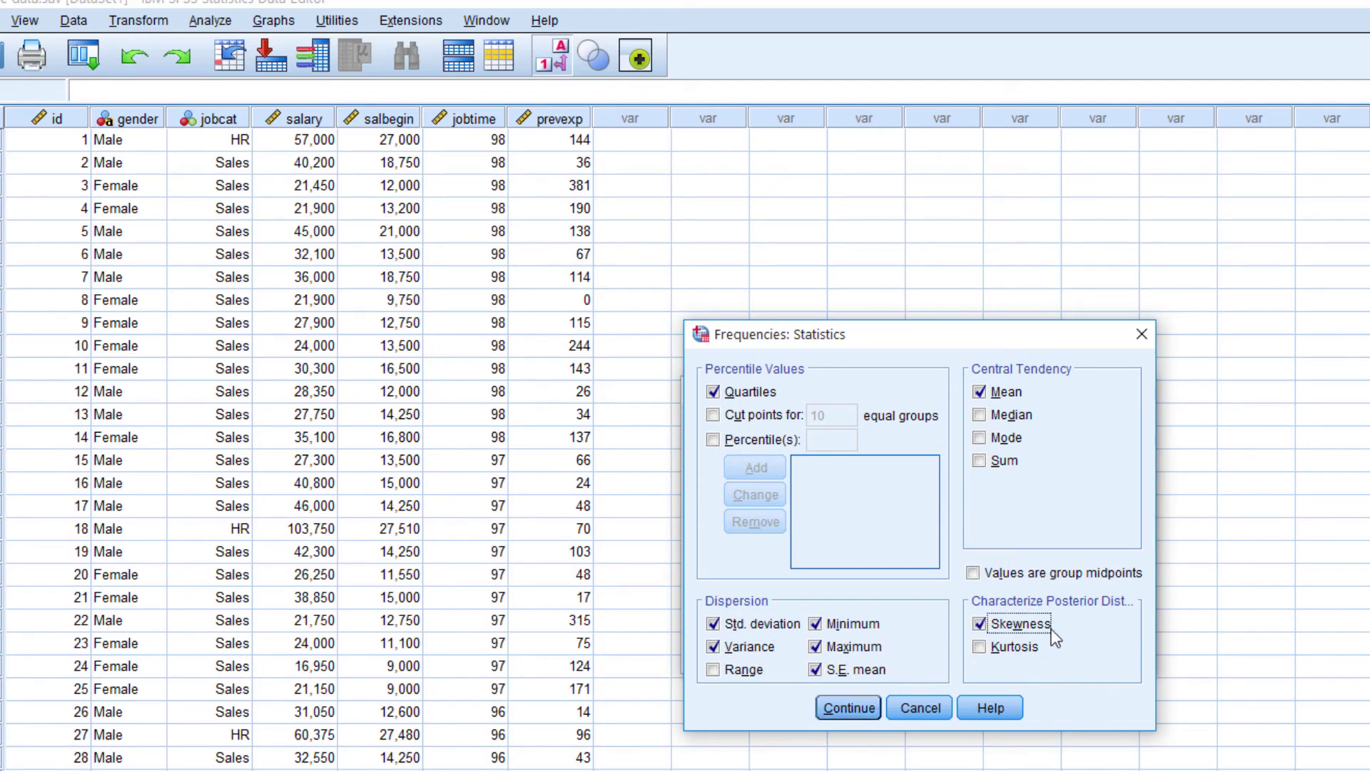
pyautogui.click(1010, 648)
pyautogui.click(847, 708)
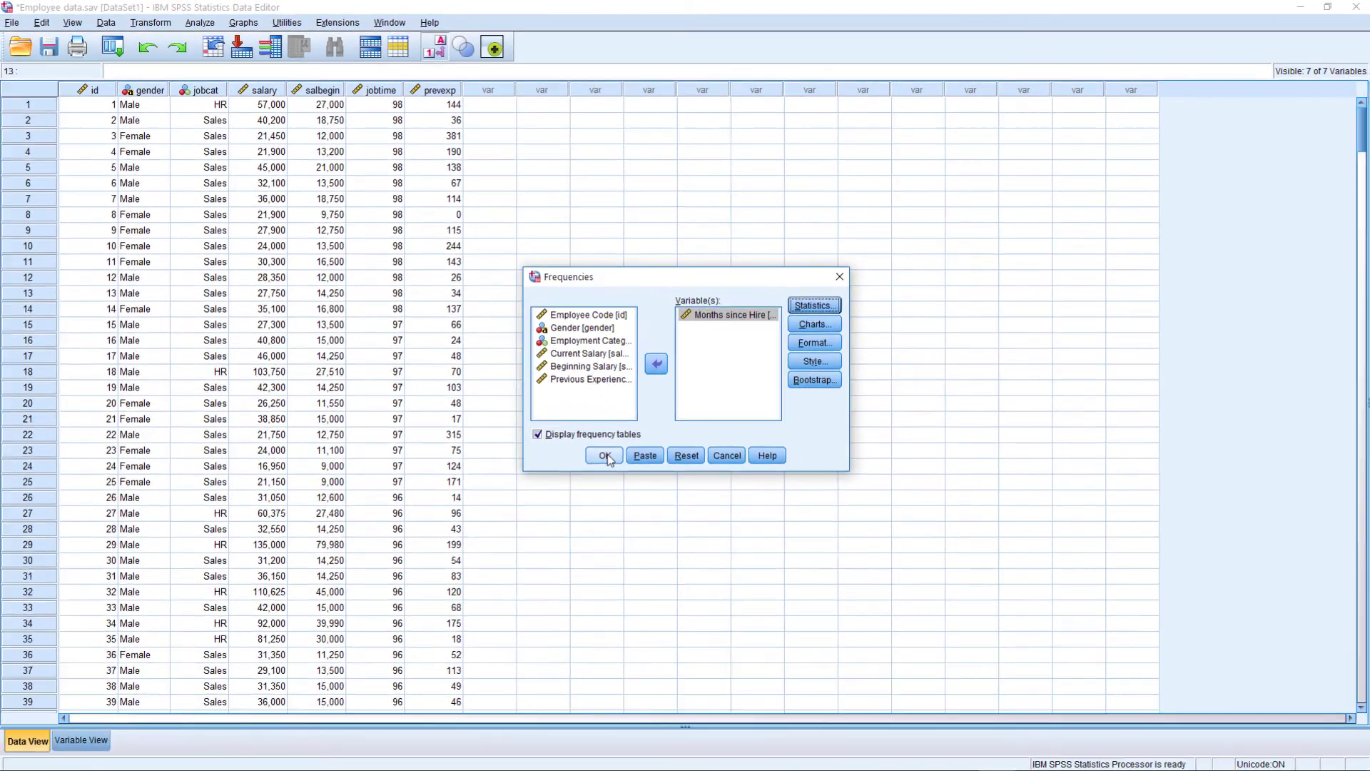
pyautogui.click(605, 456)
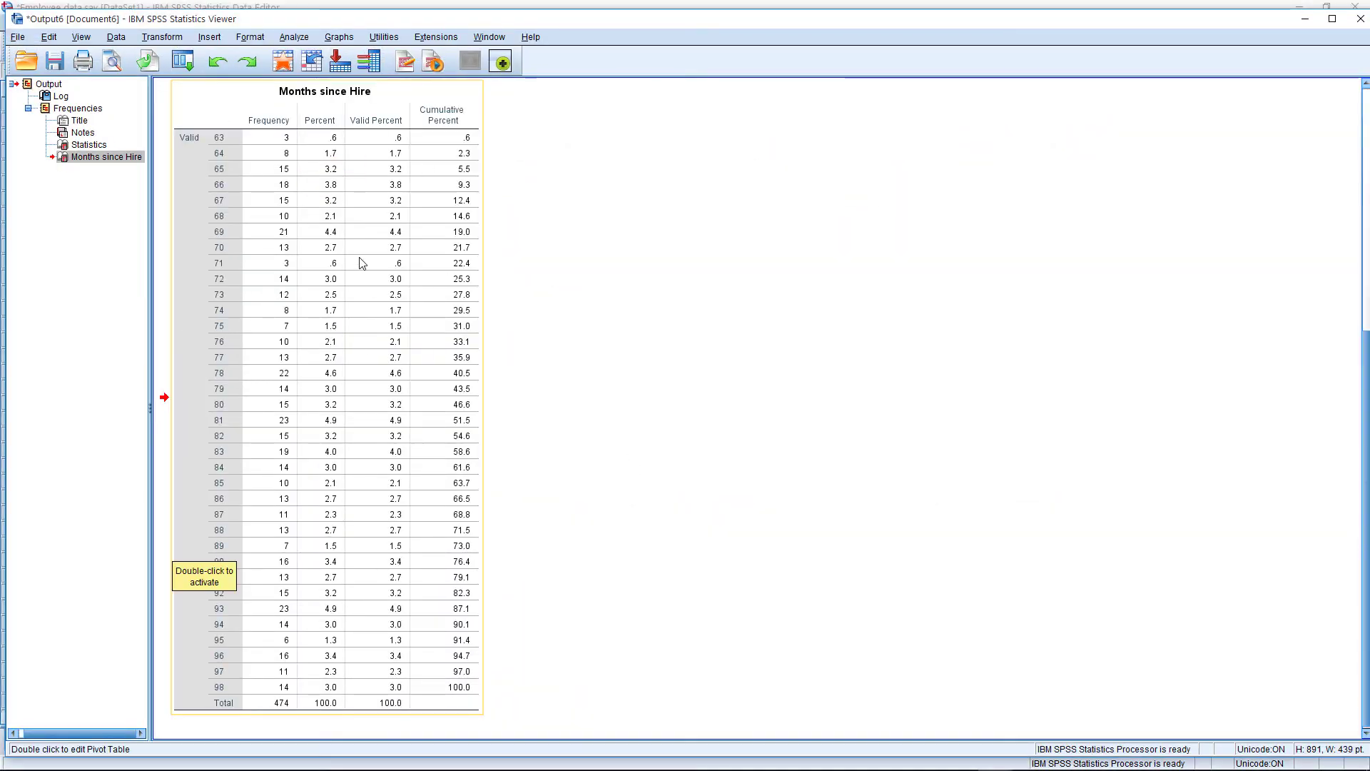
# Examine the Months since Hire frequency table and its Statistics table, and close the output without saving it.
pyautogui.click(285, 424)
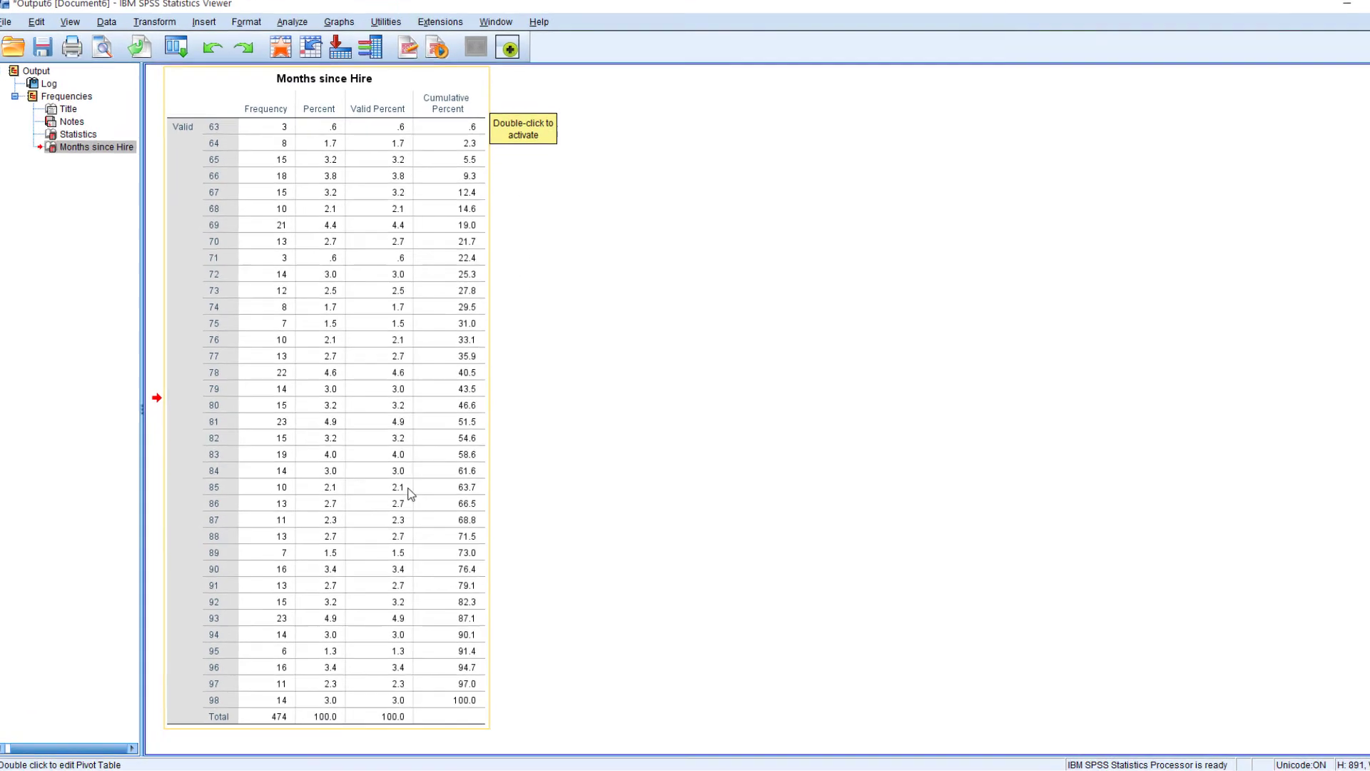
pyautogui.scroll(5, 407, 482)
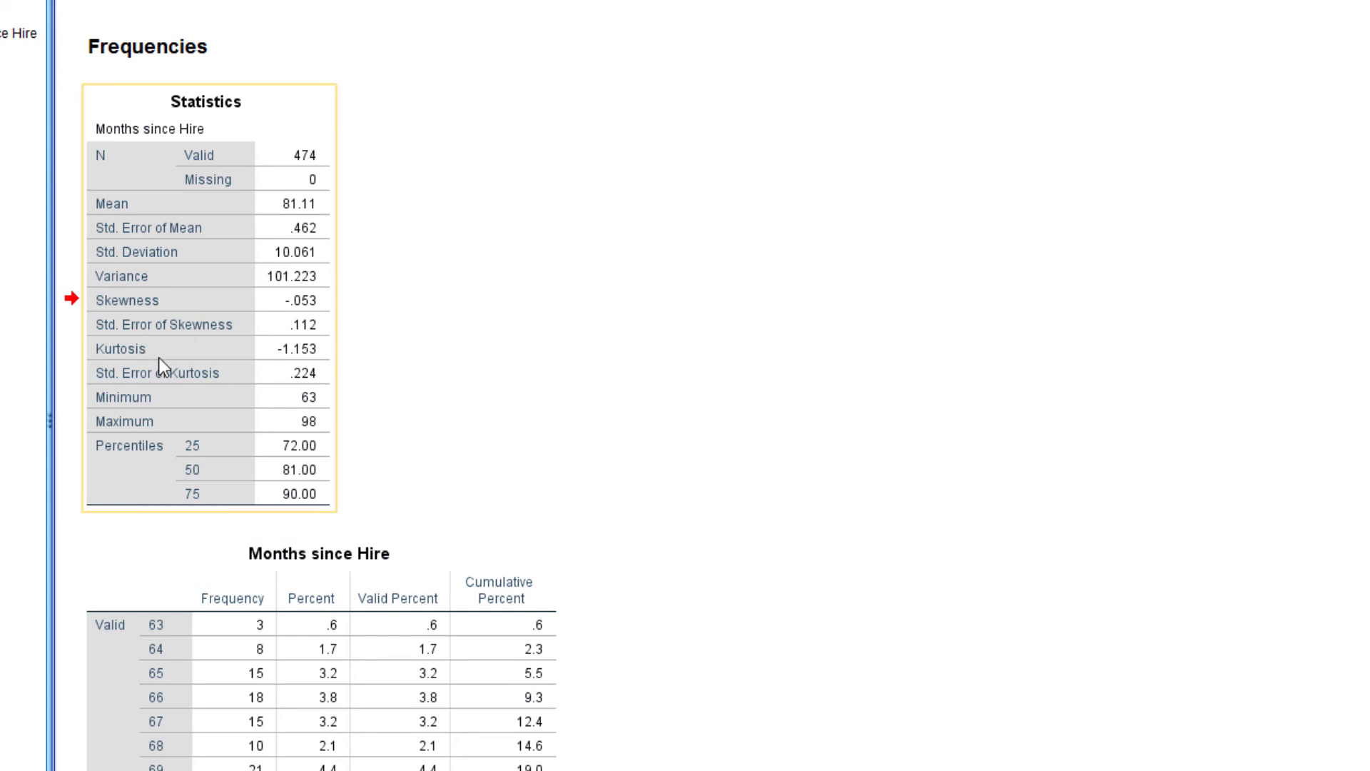
pyautogui.click(307, 400)
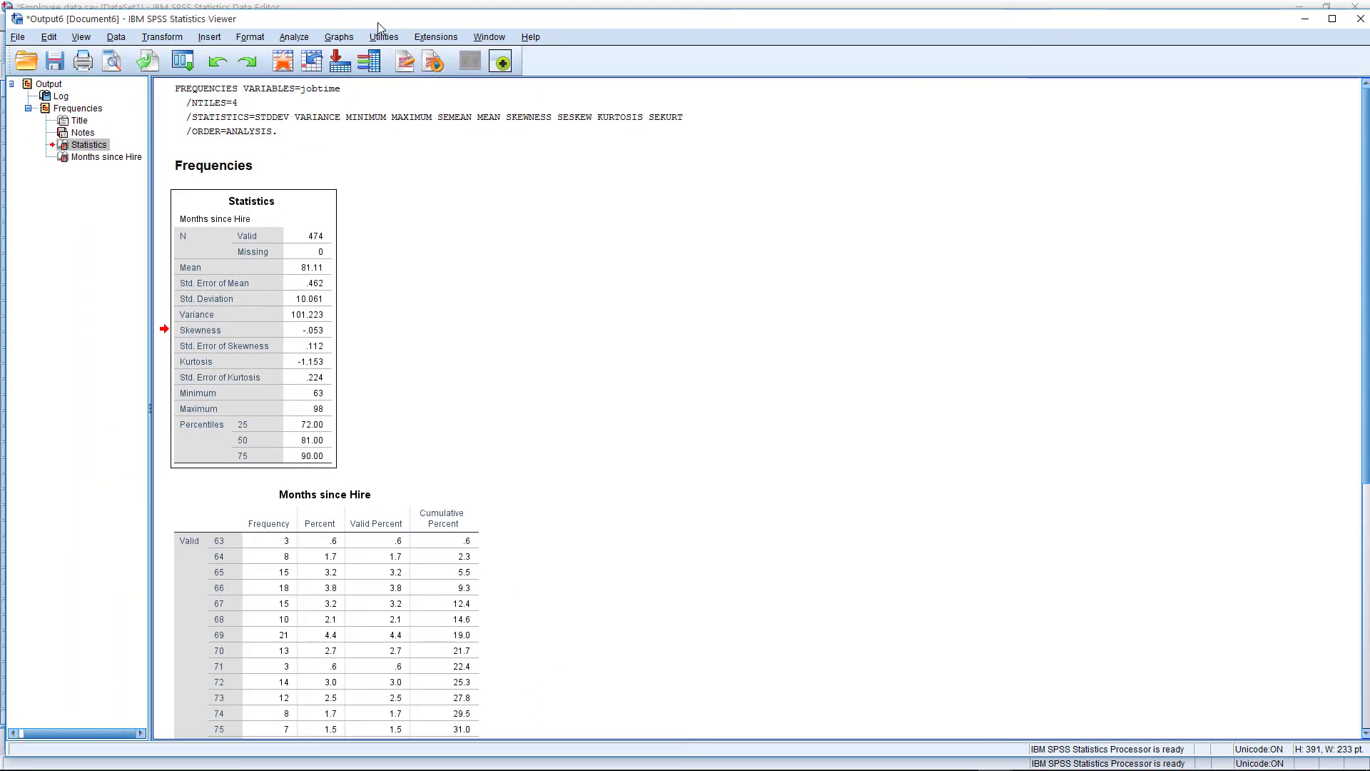
pyautogui.click(1360, 19)
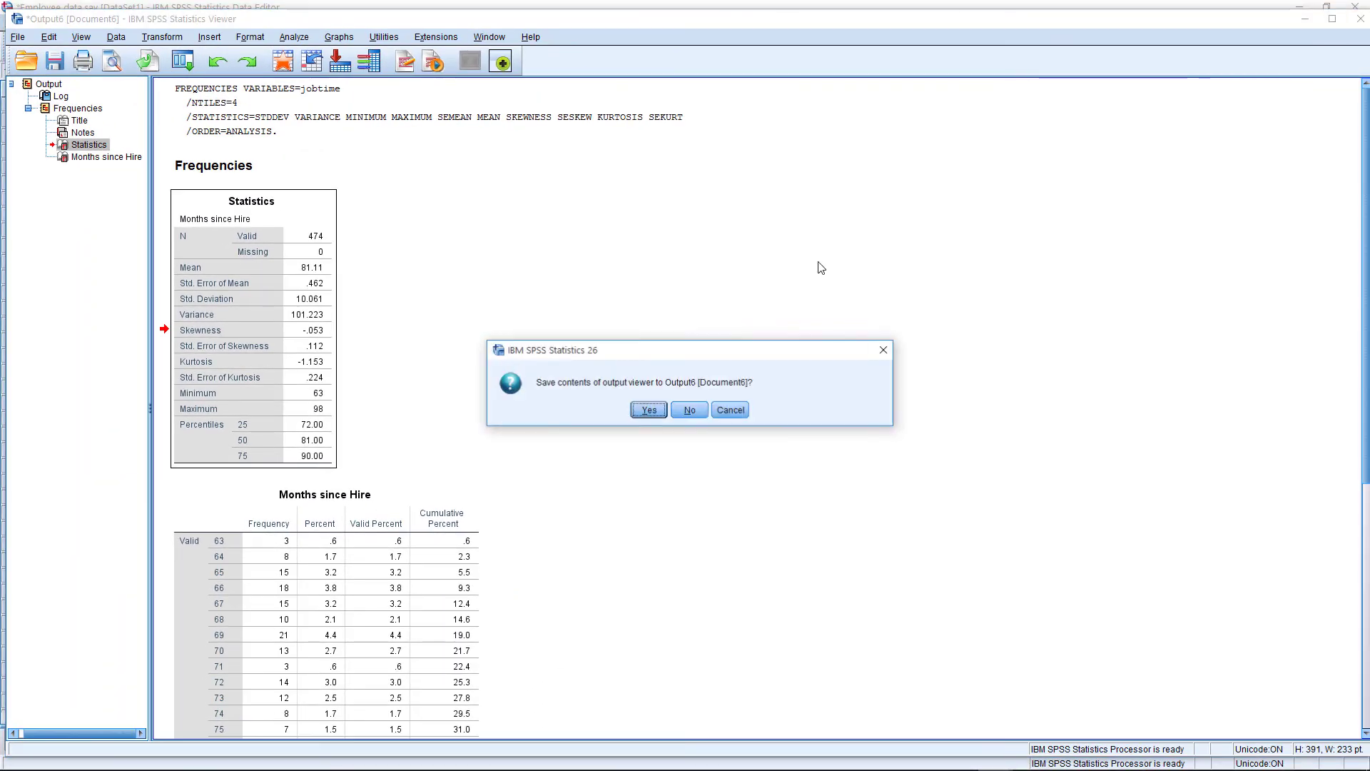
pyautogui.click(689, 409)
# Reopen the Frequencies analysis and add Current Salary, Beginning Salary and Previous Experience (months) to its variables.
pyautogui.click(199, 22)
pyautogui.moveTo(214, 57)
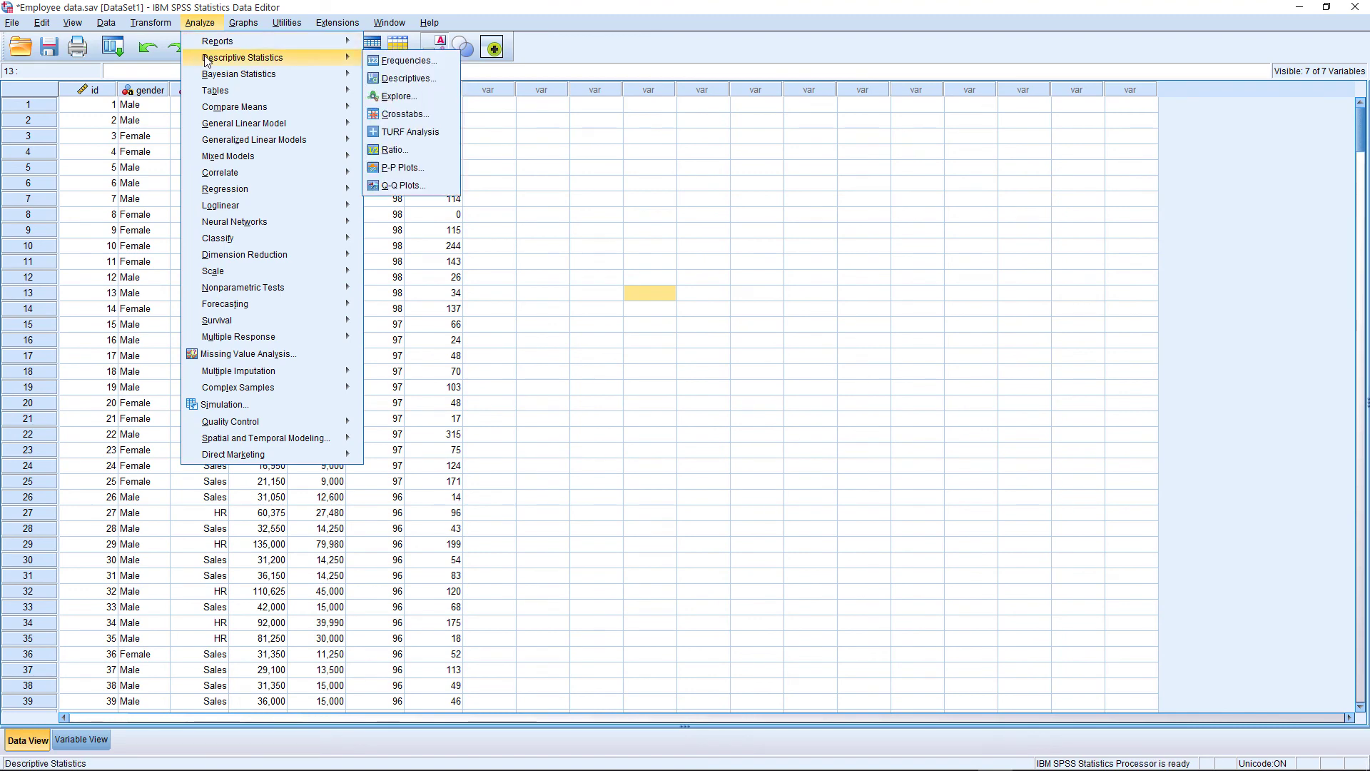
pyautogui.click(409, 62)
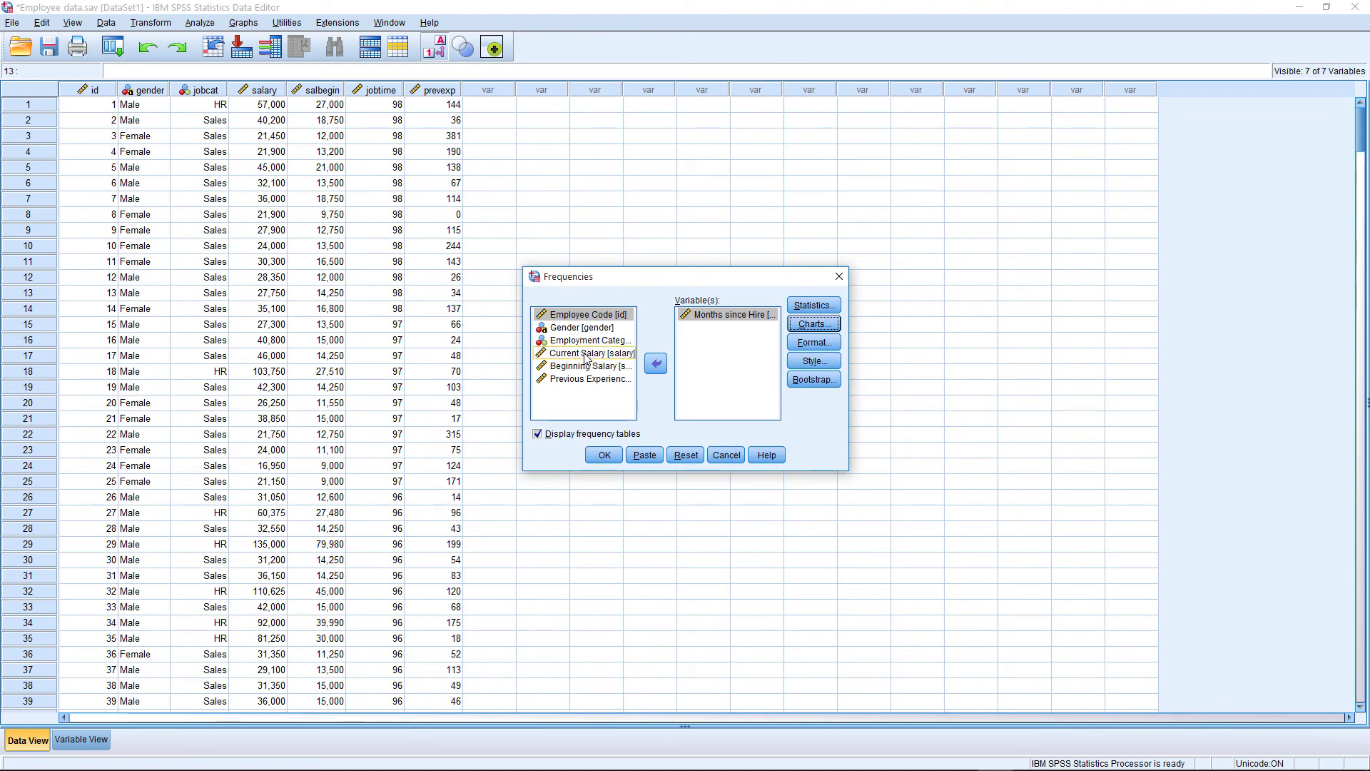
pyautogui.click(585, 355)
pyautogui.click(655, 364)
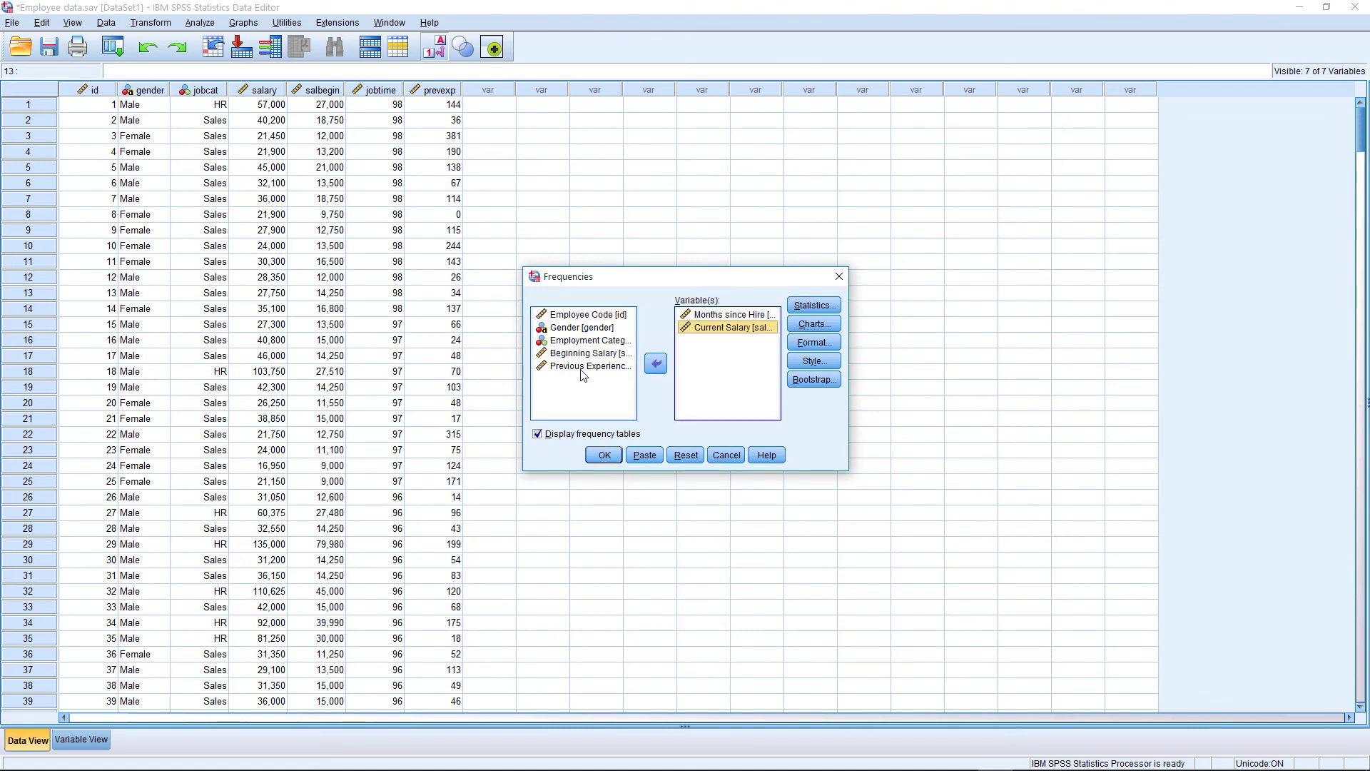
pyautogui.click(586, 356)
pyautogui.click(655, 365)
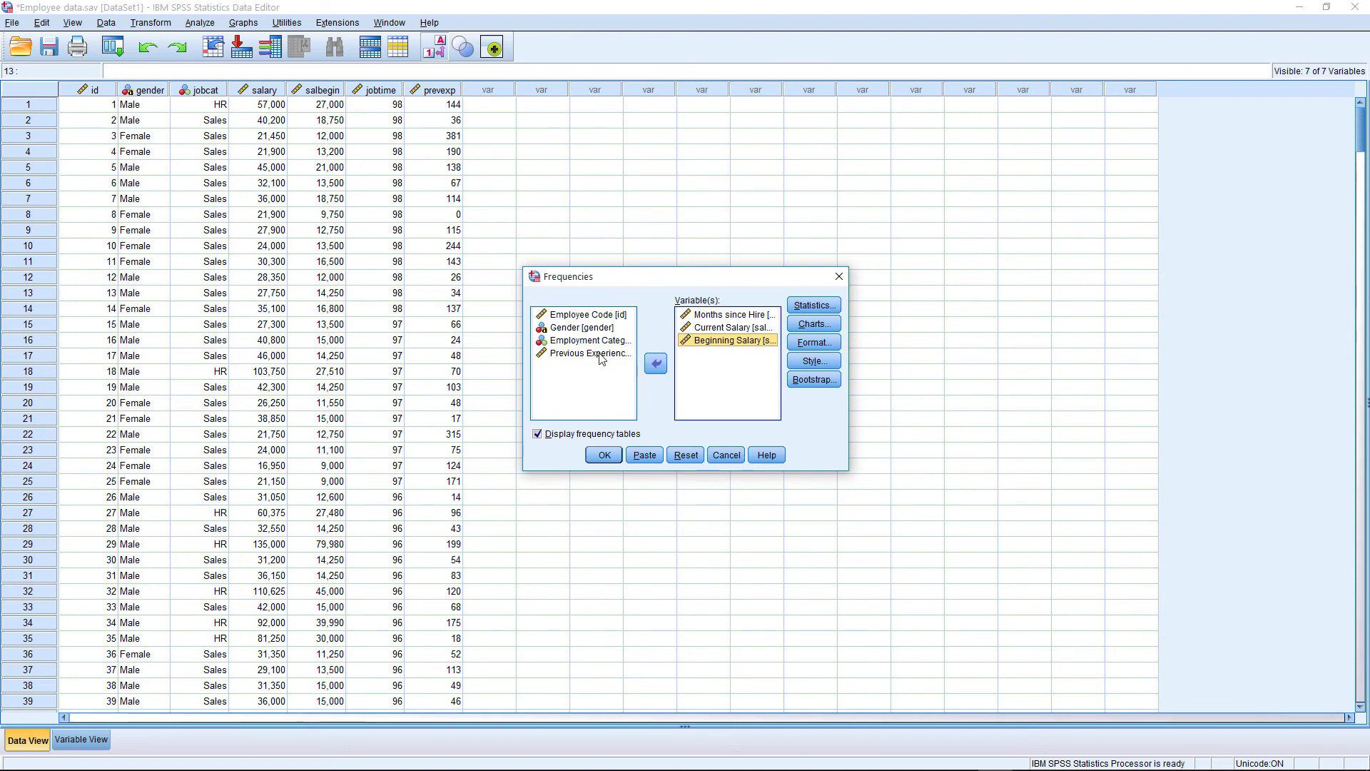
pyautogui.click(655, 366)
# Replace S.E. mean with Range in the requested statistics and run the Frequencies analysis.
pyautogui.click(815, 305)
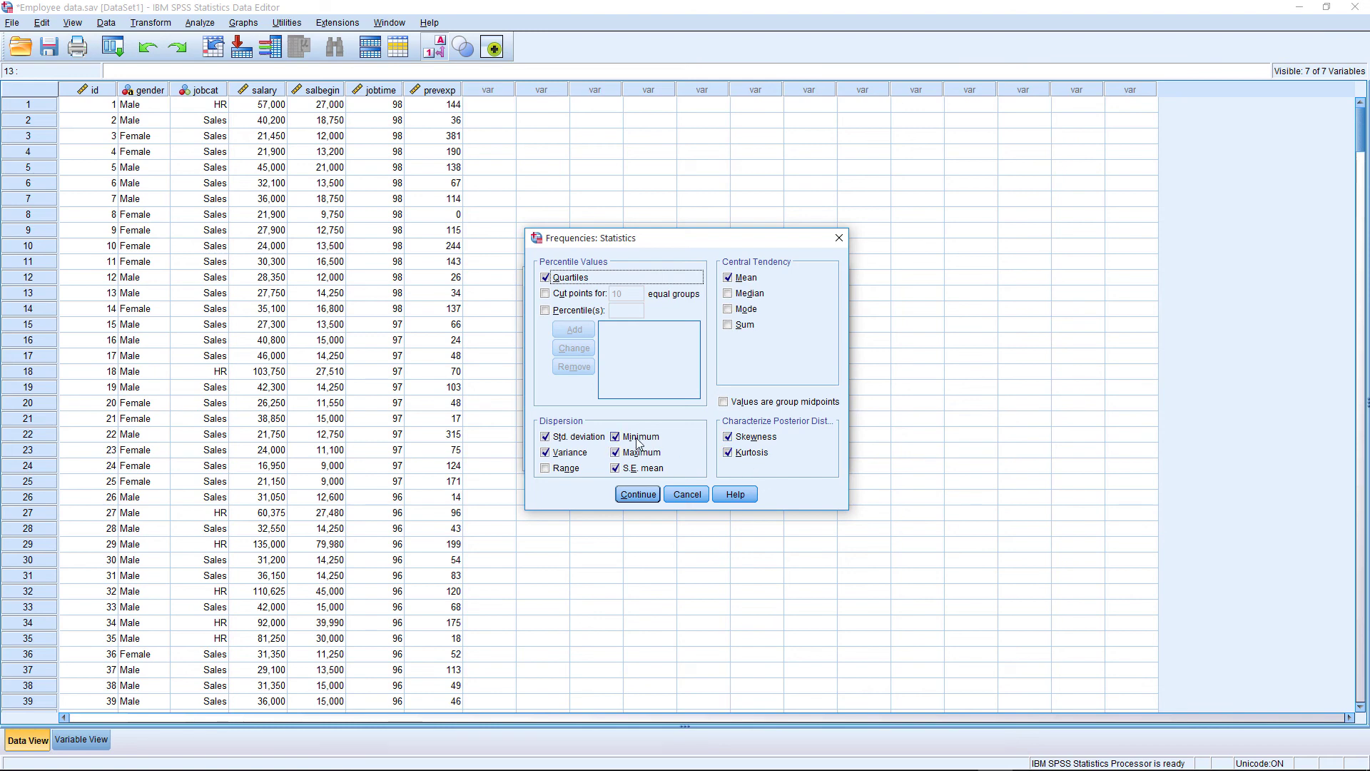
pyautogui.click(636, 472)
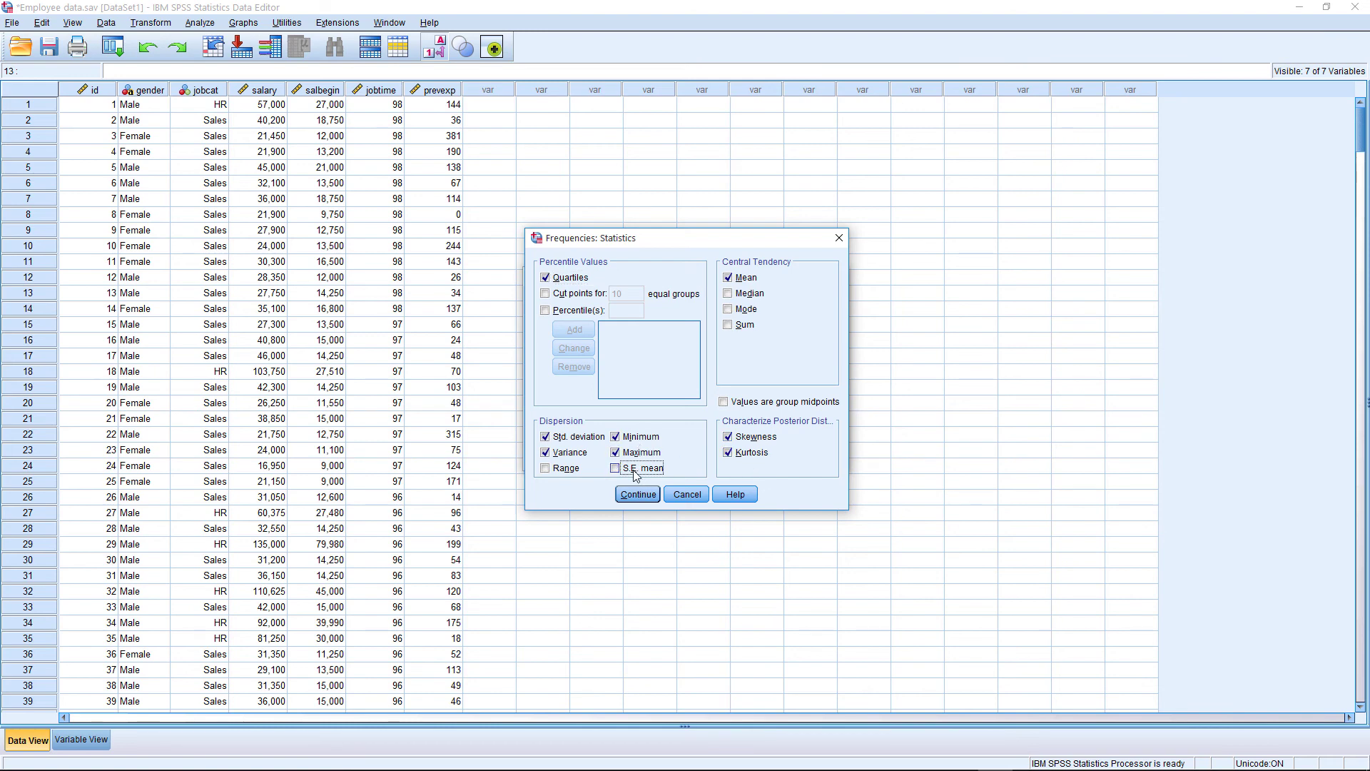
pyautogui.click(560, 468)
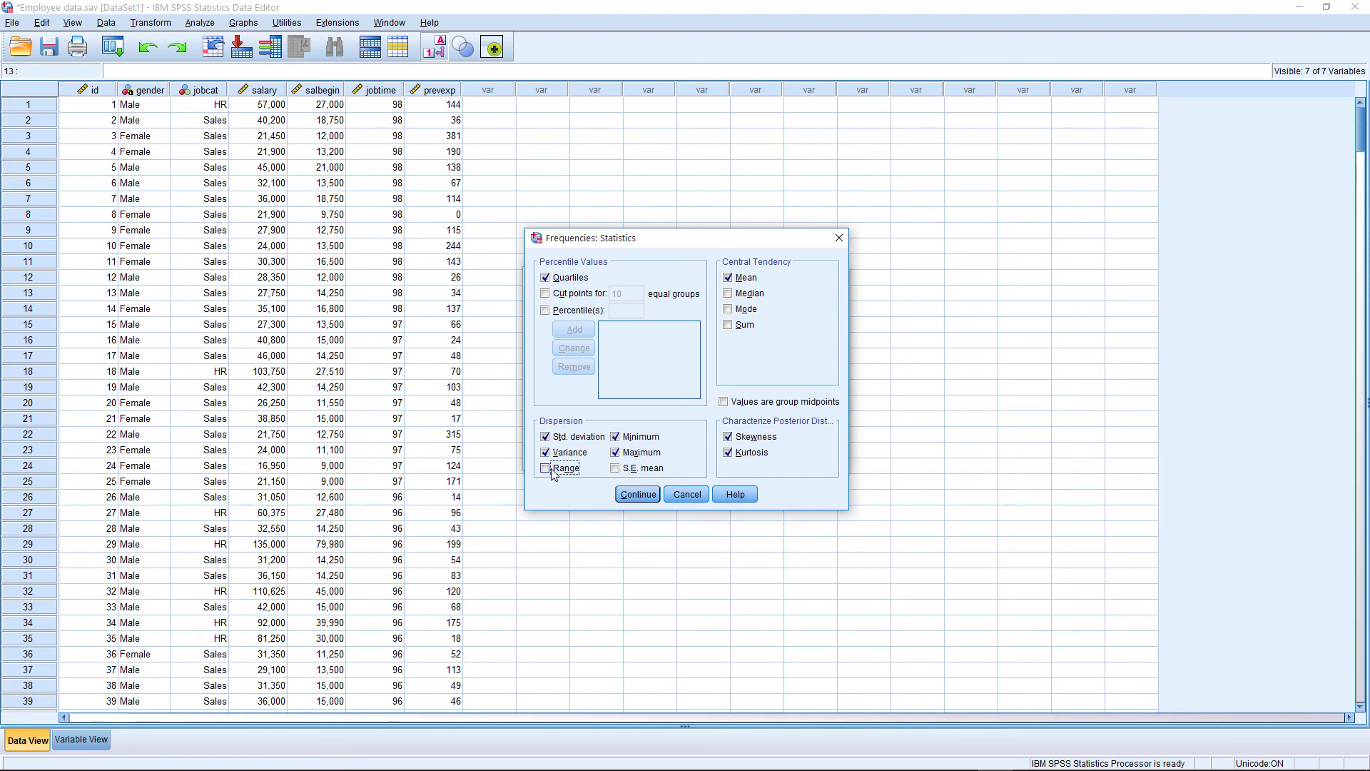
pyautogui.click(639, 494)
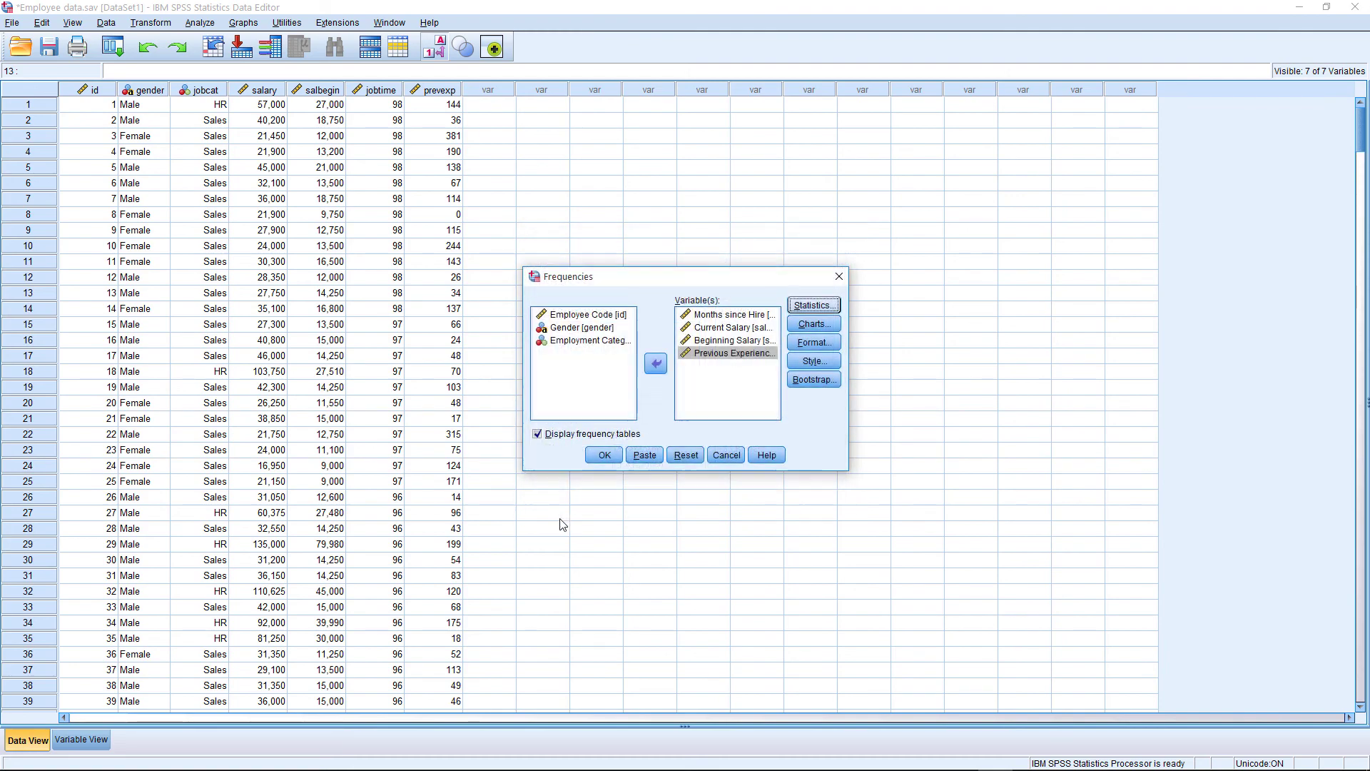
pyautogui.click(604, 457)
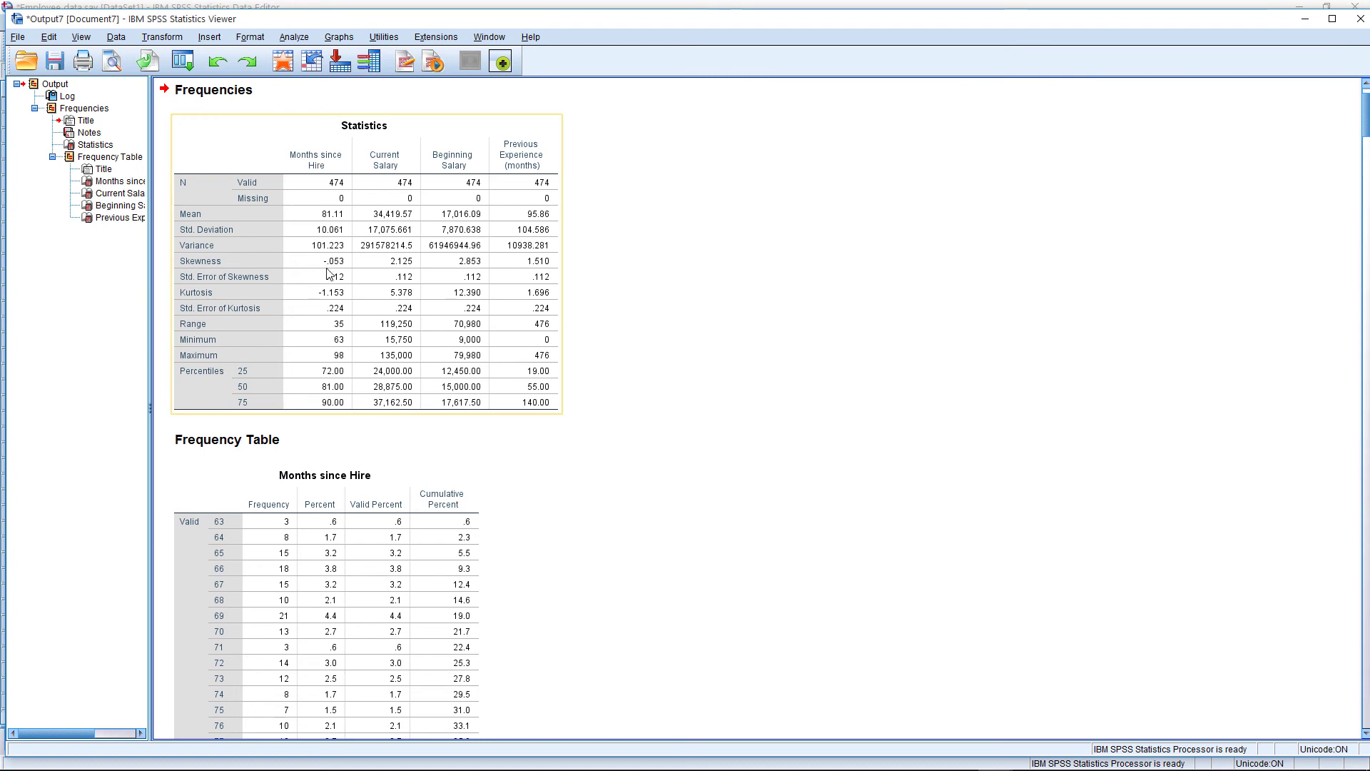
# Examine the Statistics table and the Months since Hire and Current Salary frequency tables, and return to the start of the output.
pyautogui.click(320, 160)
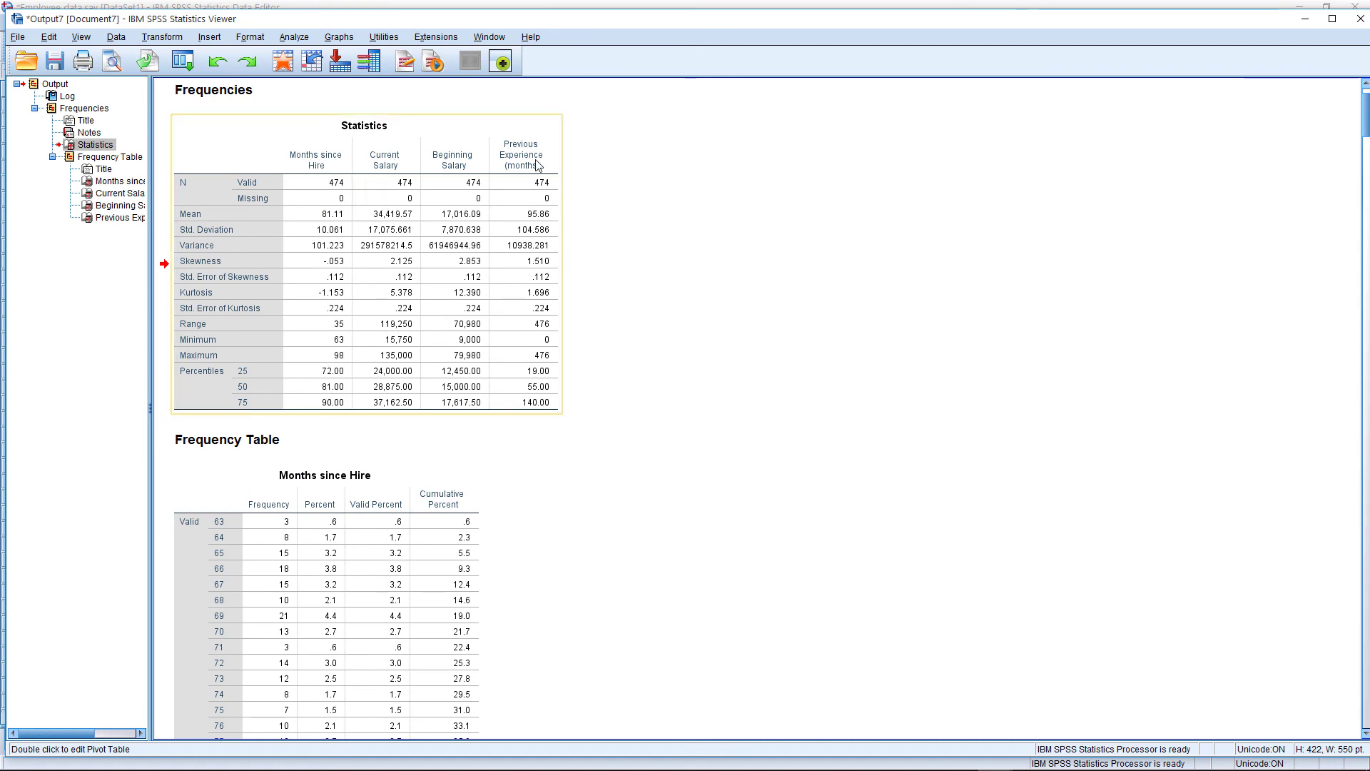
pyautogui.scroll(-4, 529, 385)
pyautogui.click(407, 574)
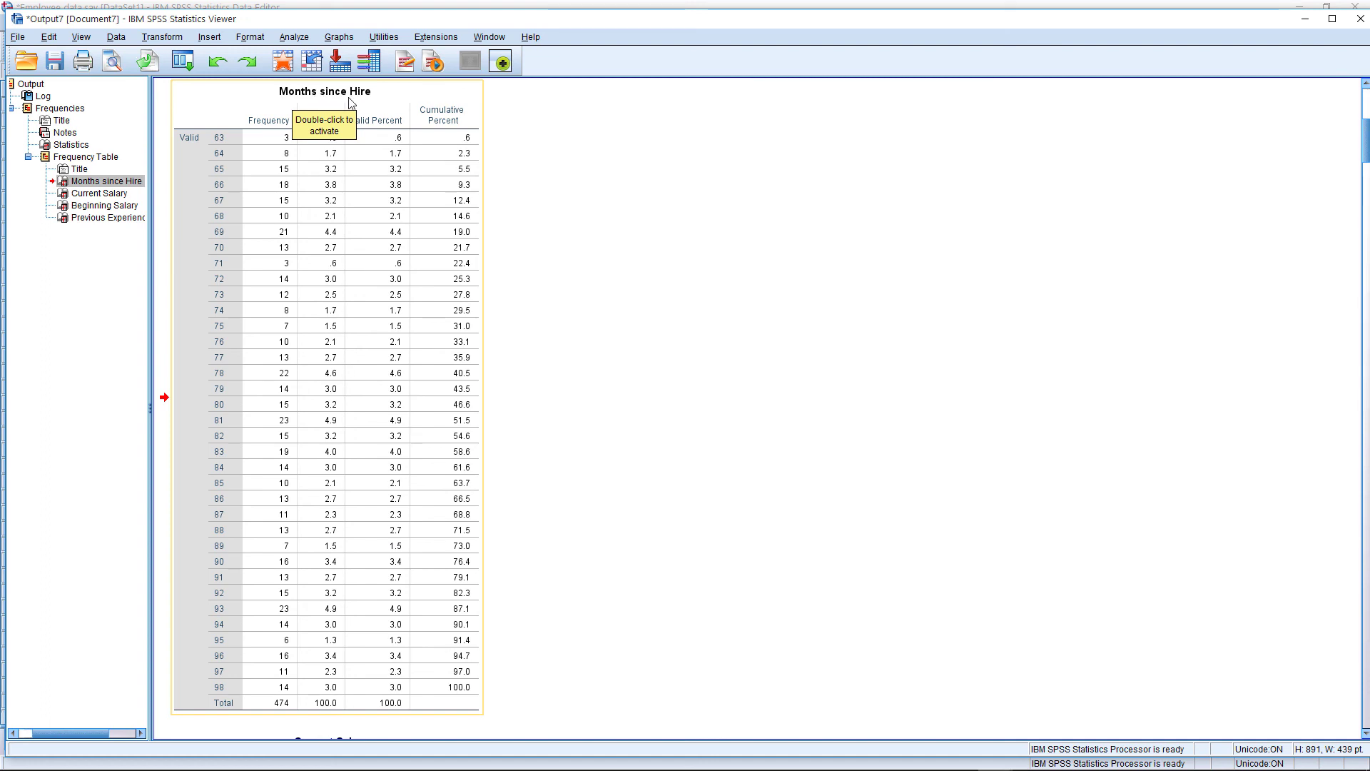
pyautogui.scroll(-10, 328, 472)
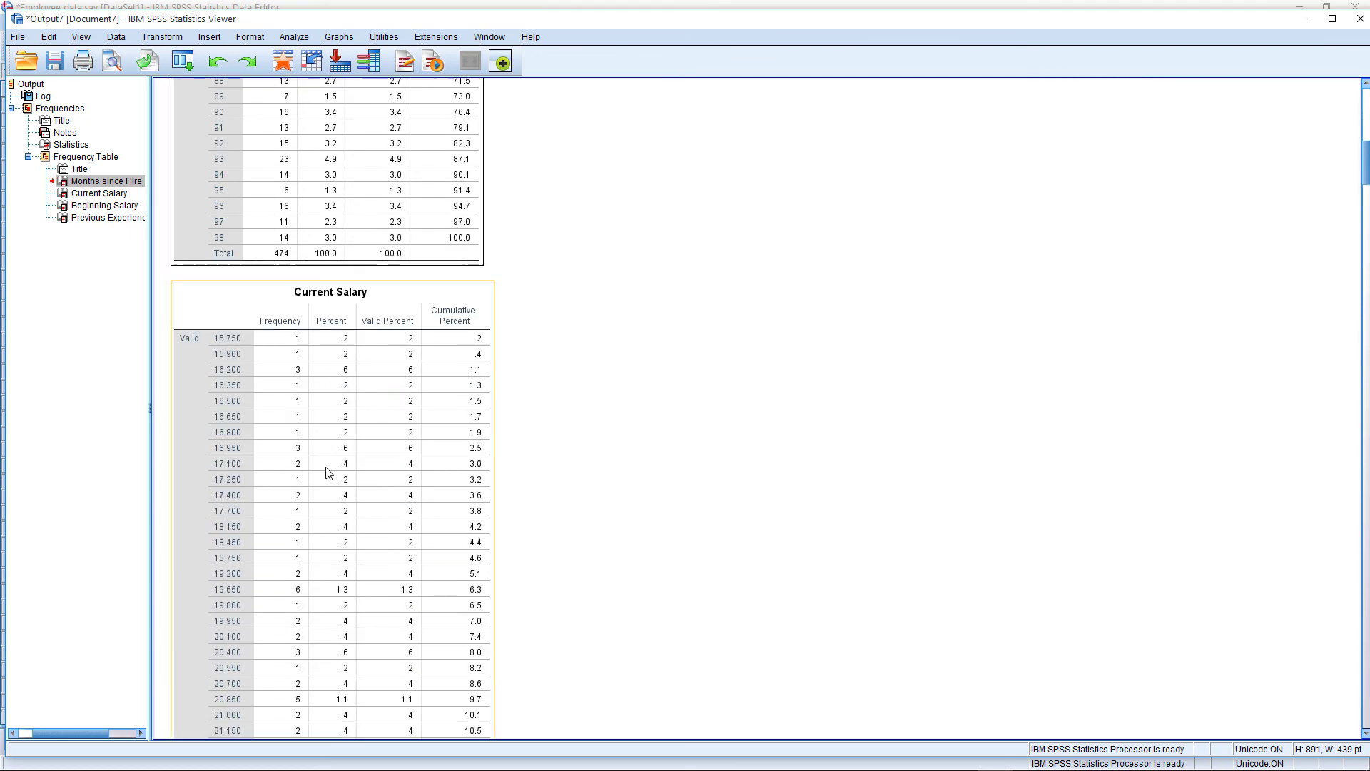
pyautogui.scroll(-1, 328, 472)
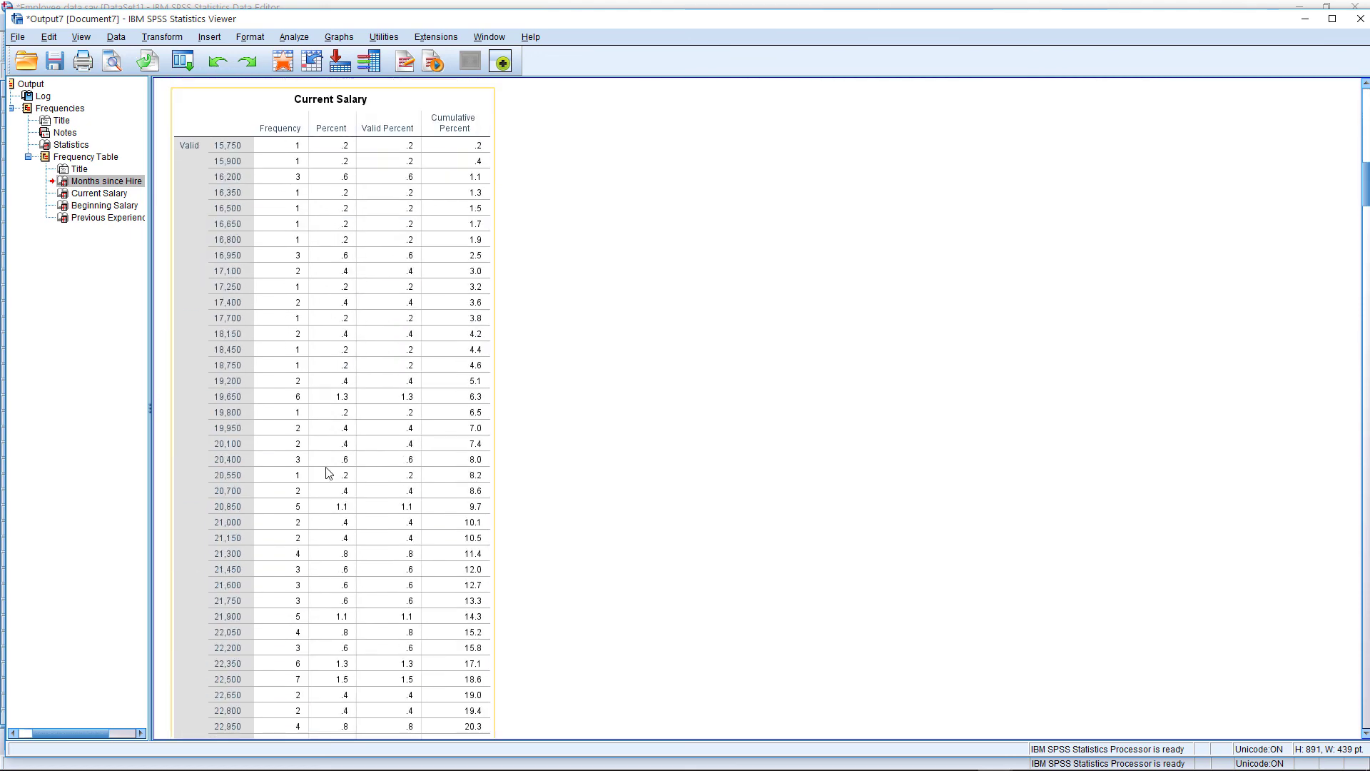
pyautogui.scroll(-20, 328, 472)
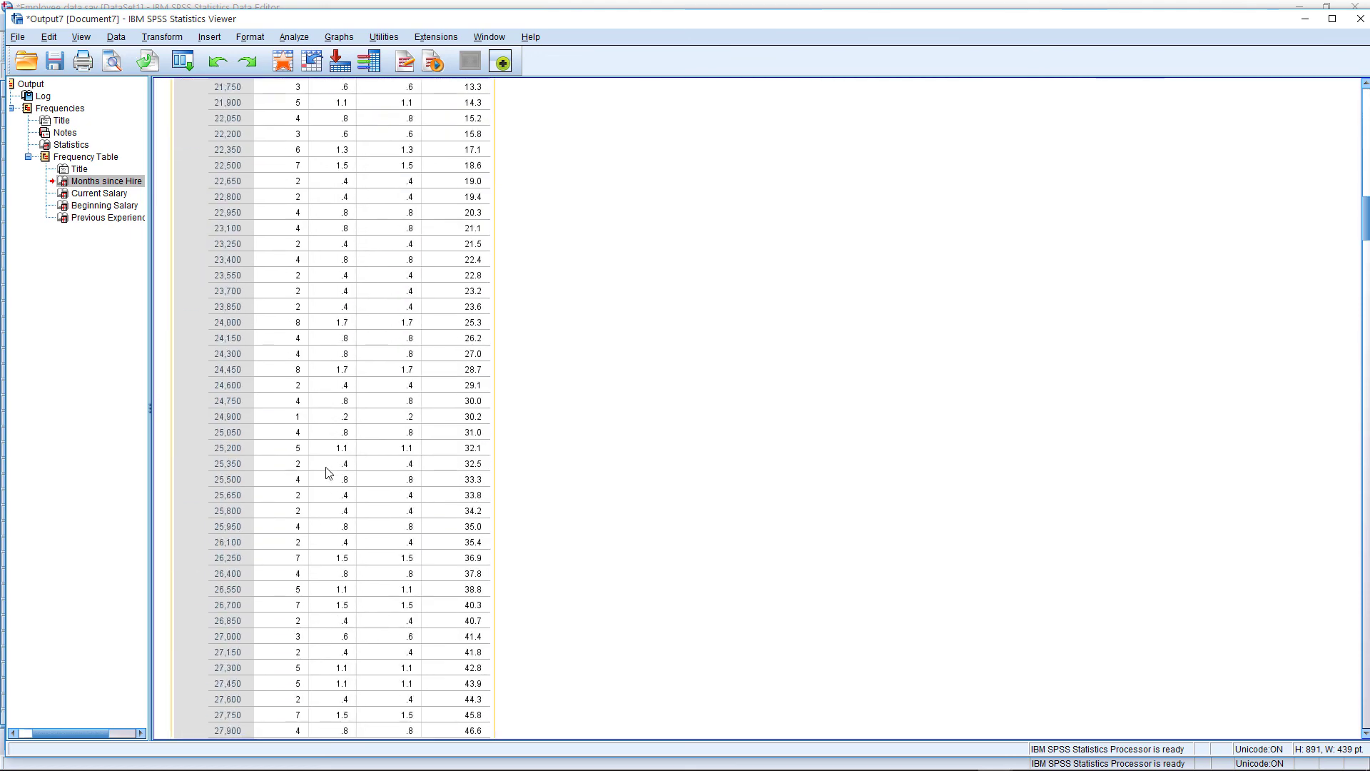
pyautogui.scroll(-1, 328, 471)
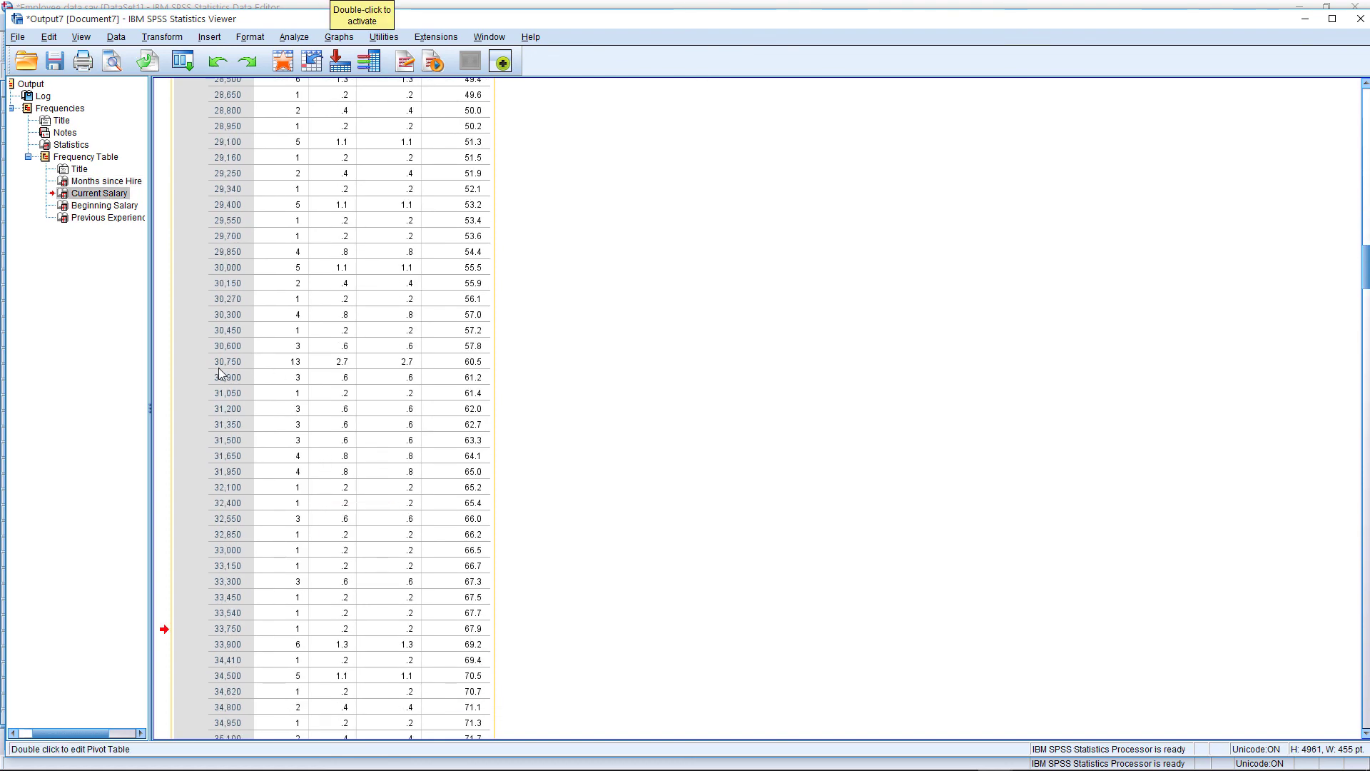
pyautogui.scroll(-1, 341, 614)
pyautogui.scroll(-4, 335, 610)
pyautogui.hotkey('ctrl', 'Home')
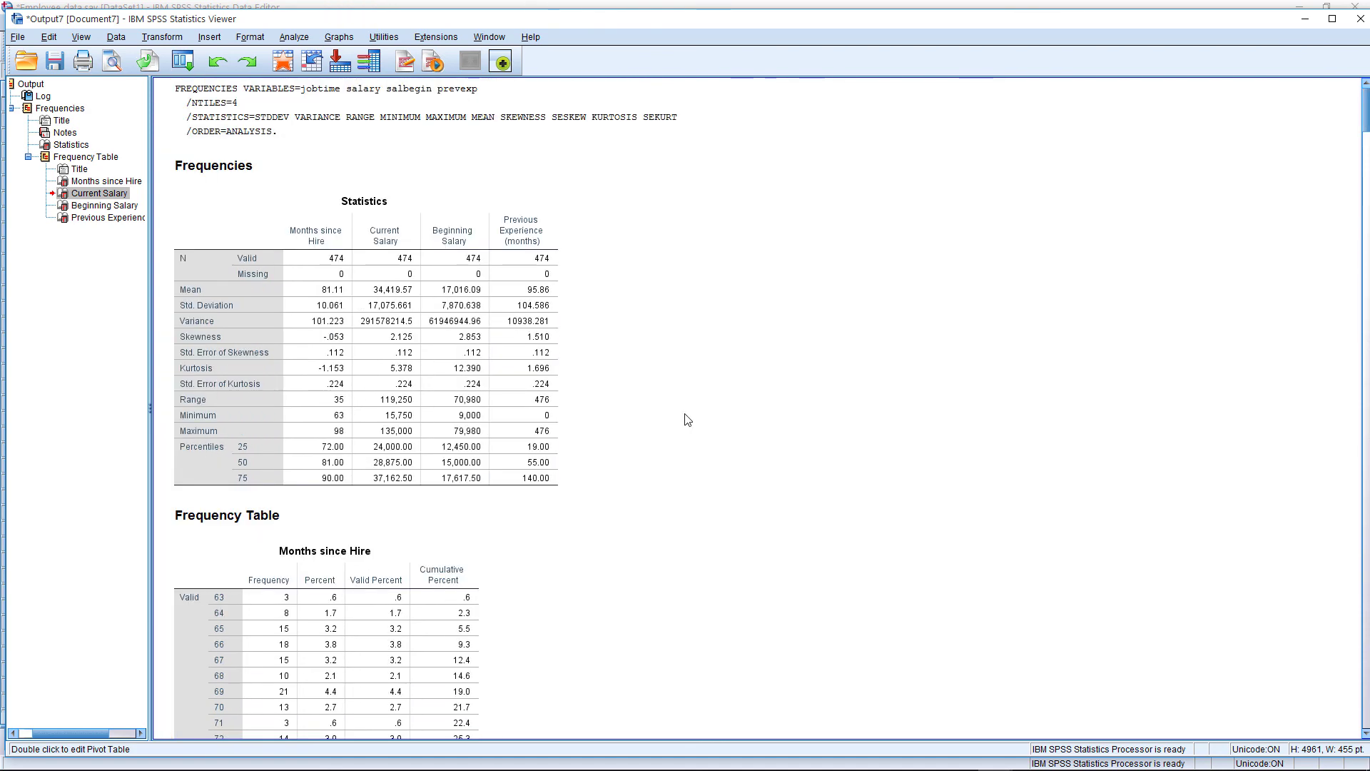